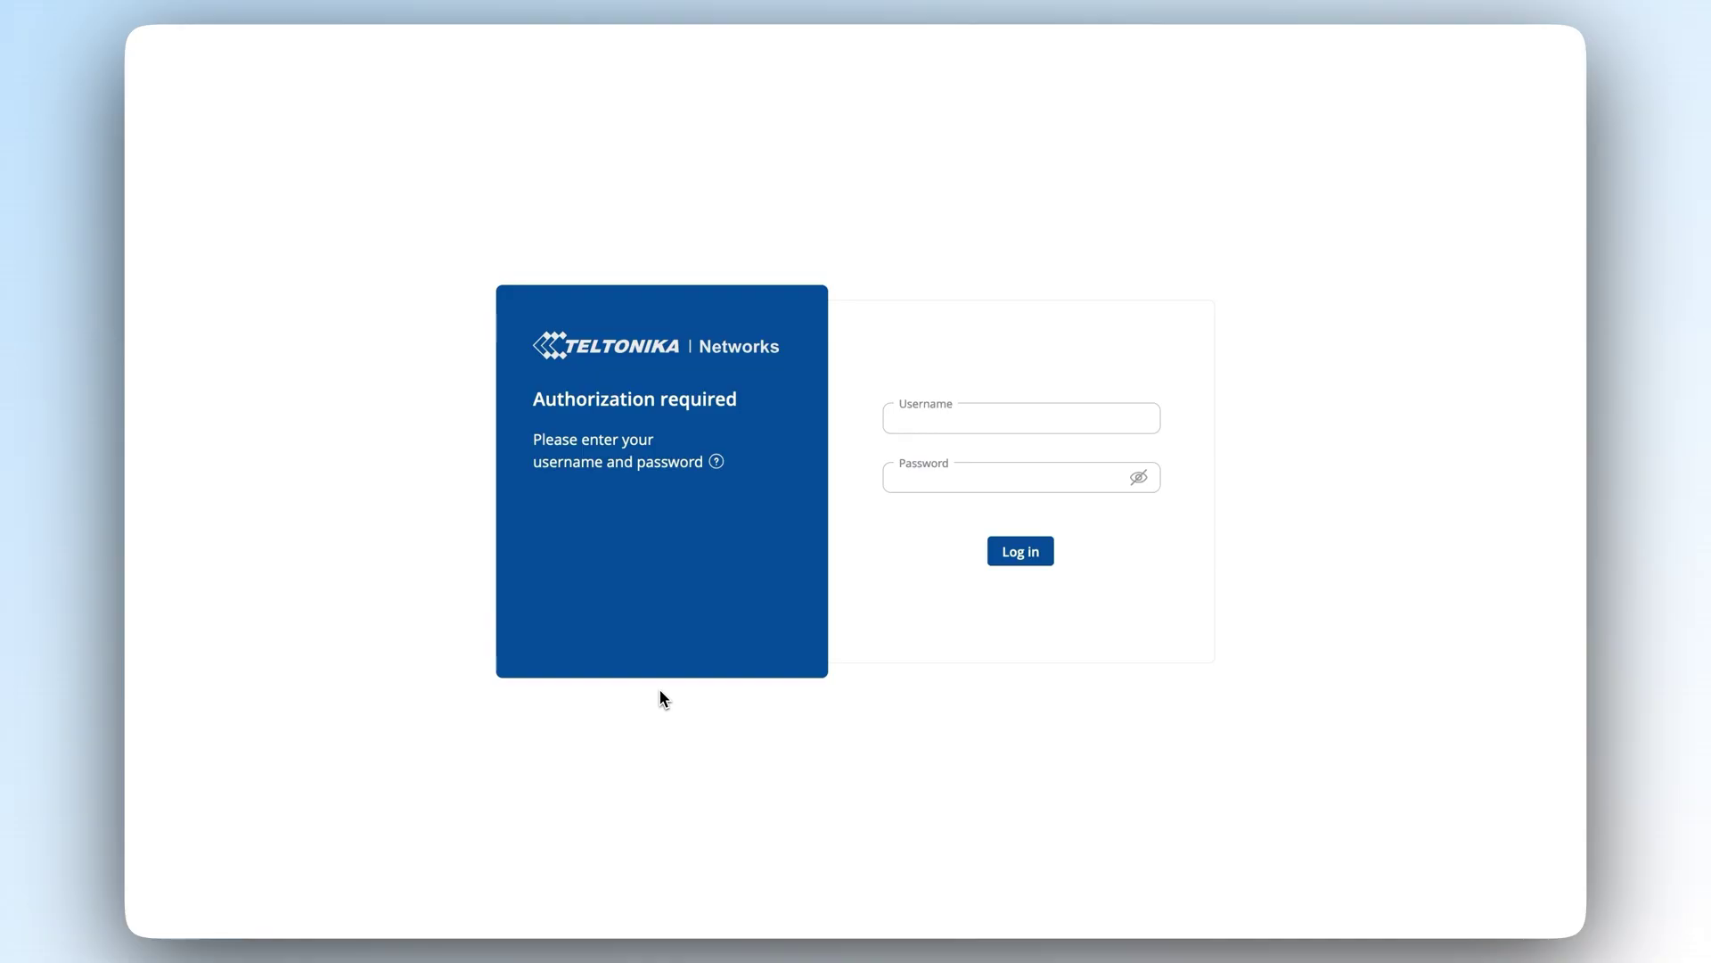
# Log in with the administrator username and password, then switch the interface to Advanced mode.
pyautogui.click(1014, 411)
pyautogui.write('admin')
pyautogui.click(1055, 483)
pyautogui.write('admin01')
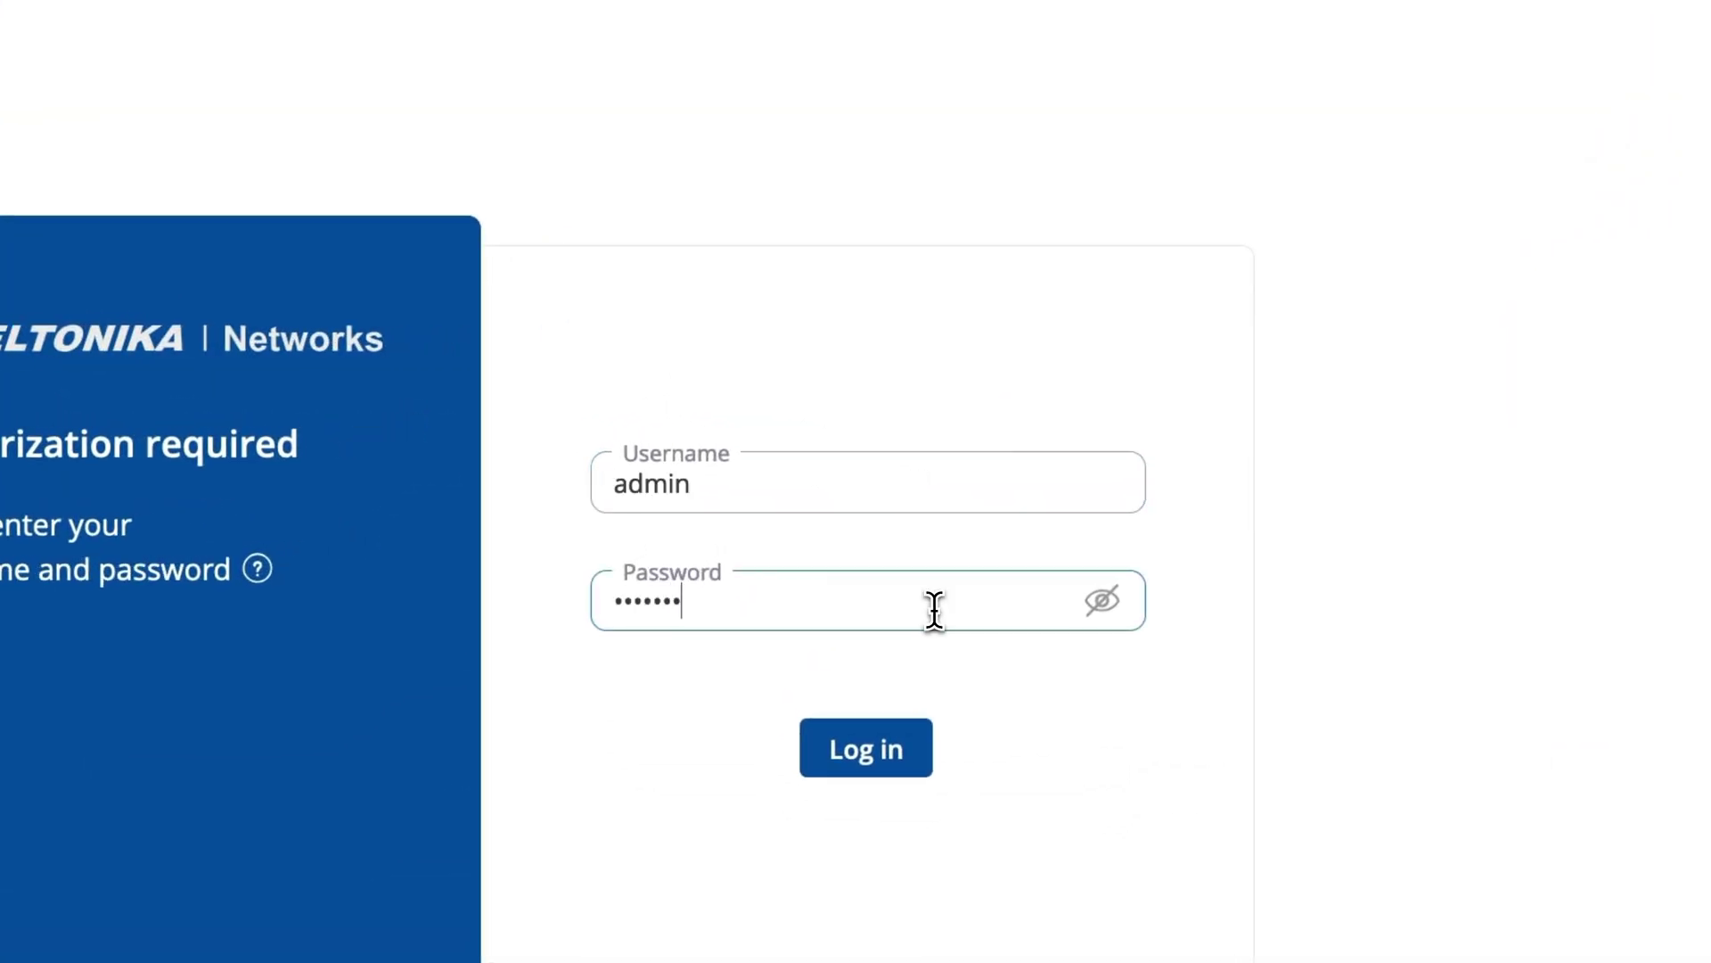
pyautogui.click(879, 756)
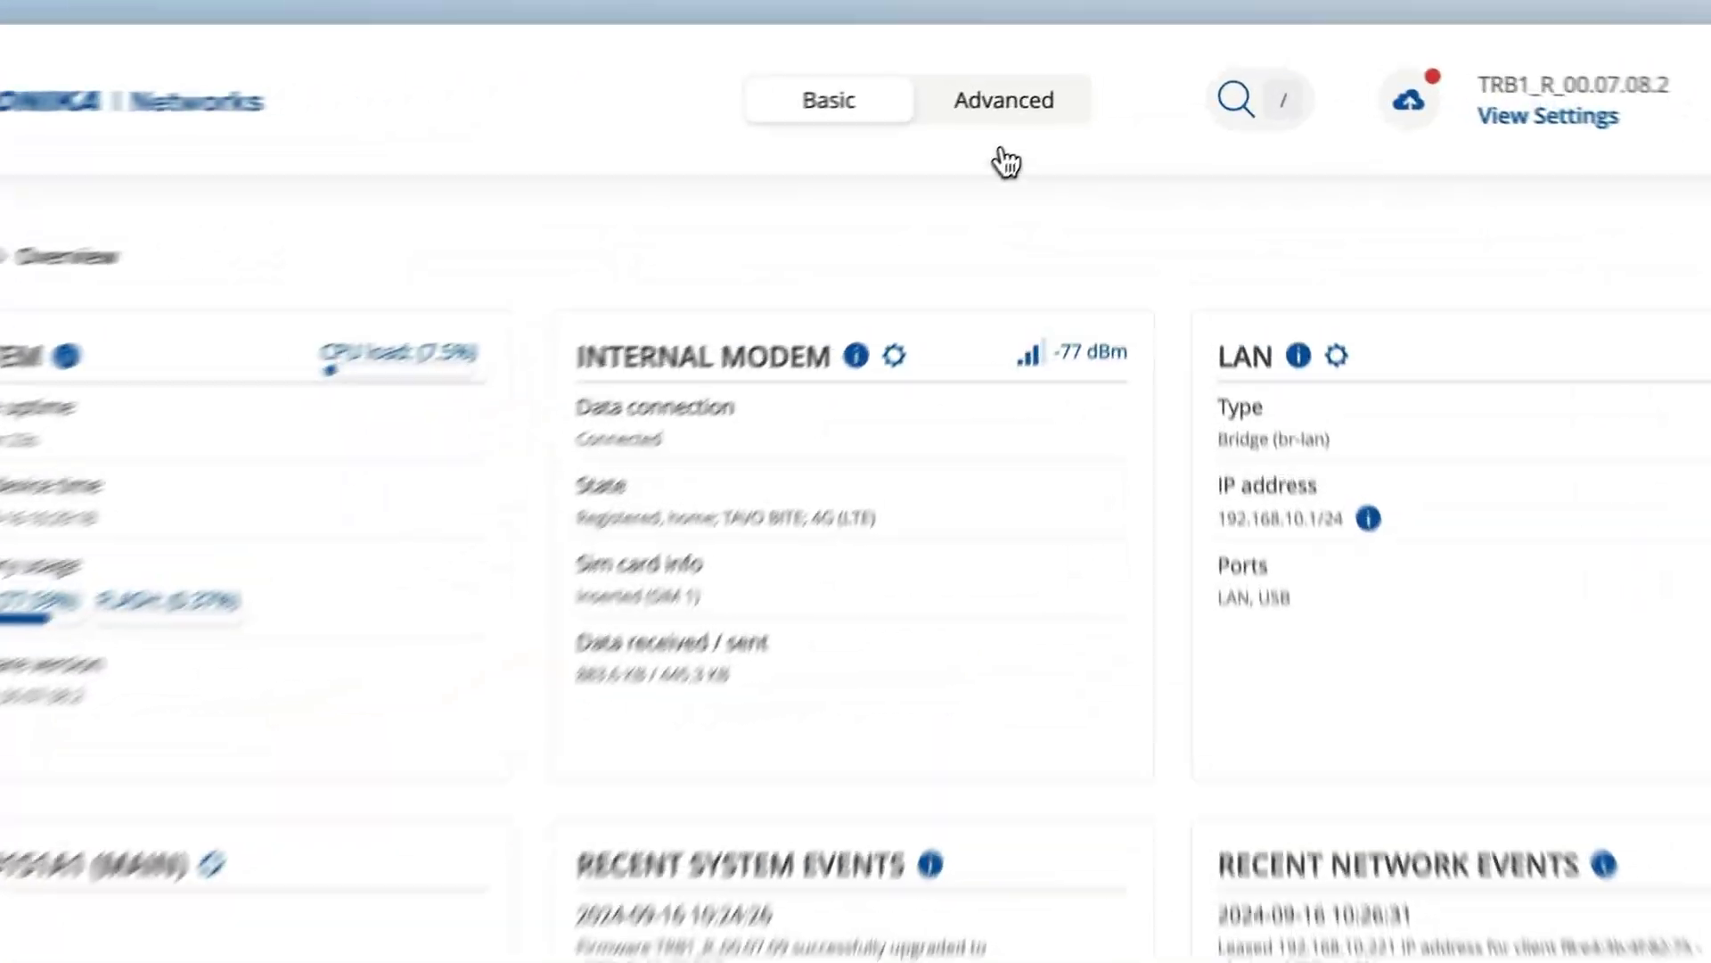
pyautogui.click(1075, 71)
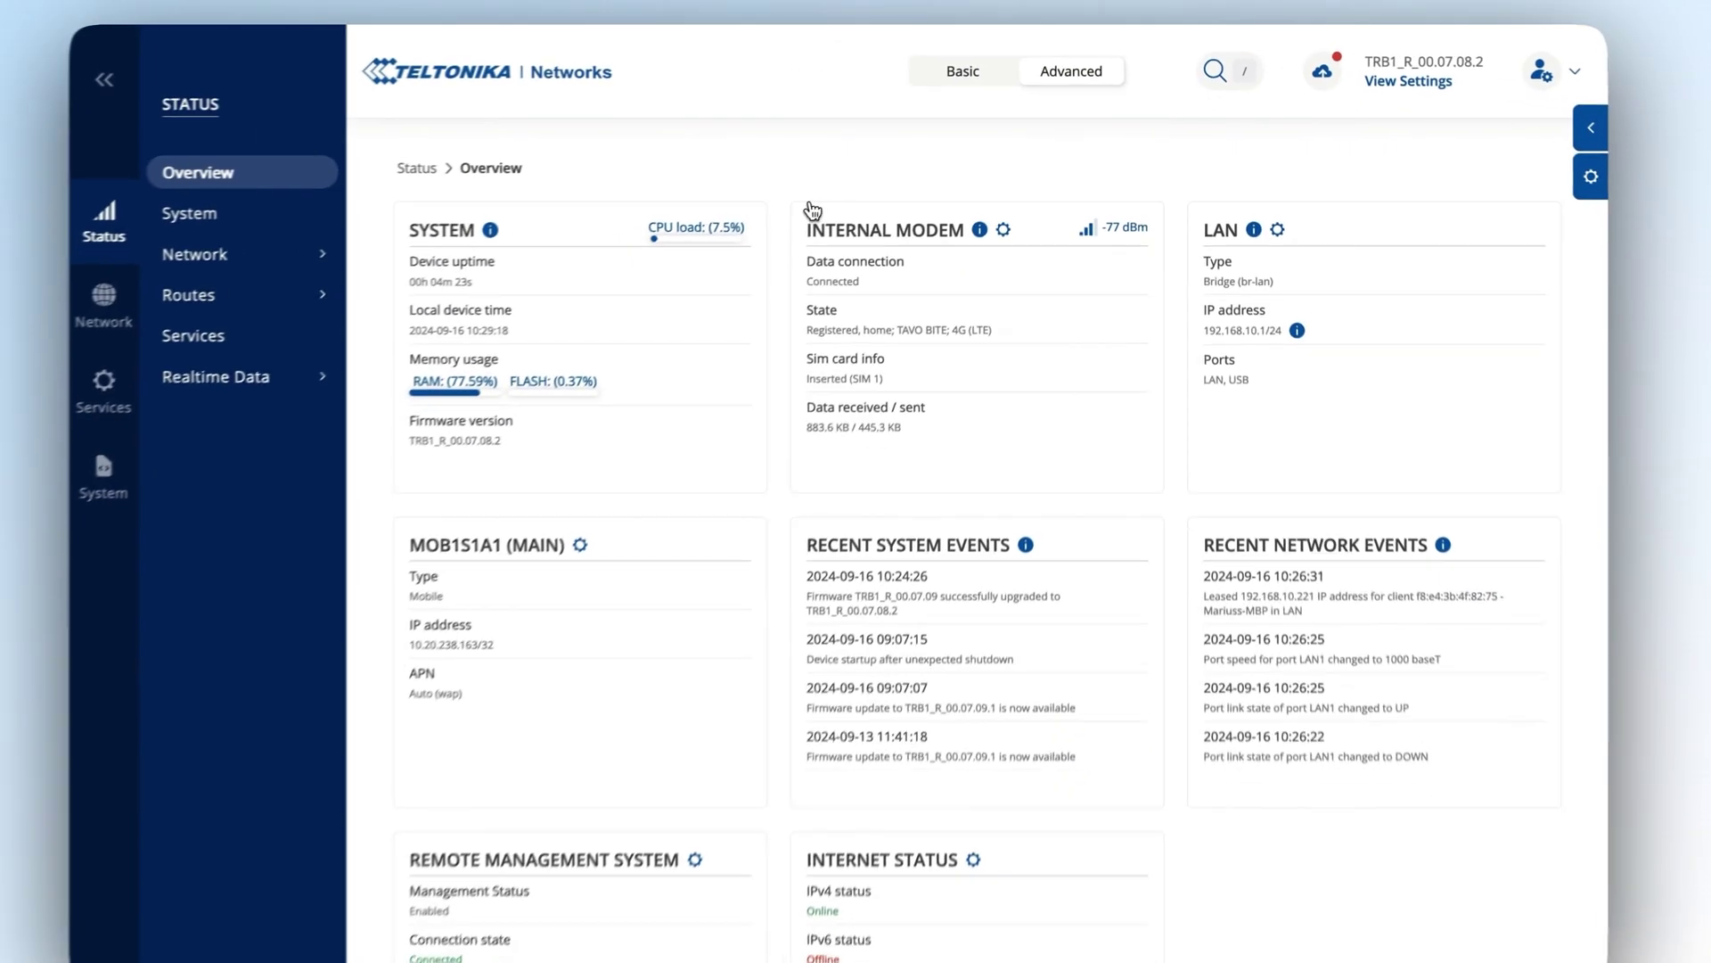
# Install the Azure IoT Hub package from System > Package Manager, searching for 'azu'.
pyautogui.moveTo(487, 382)
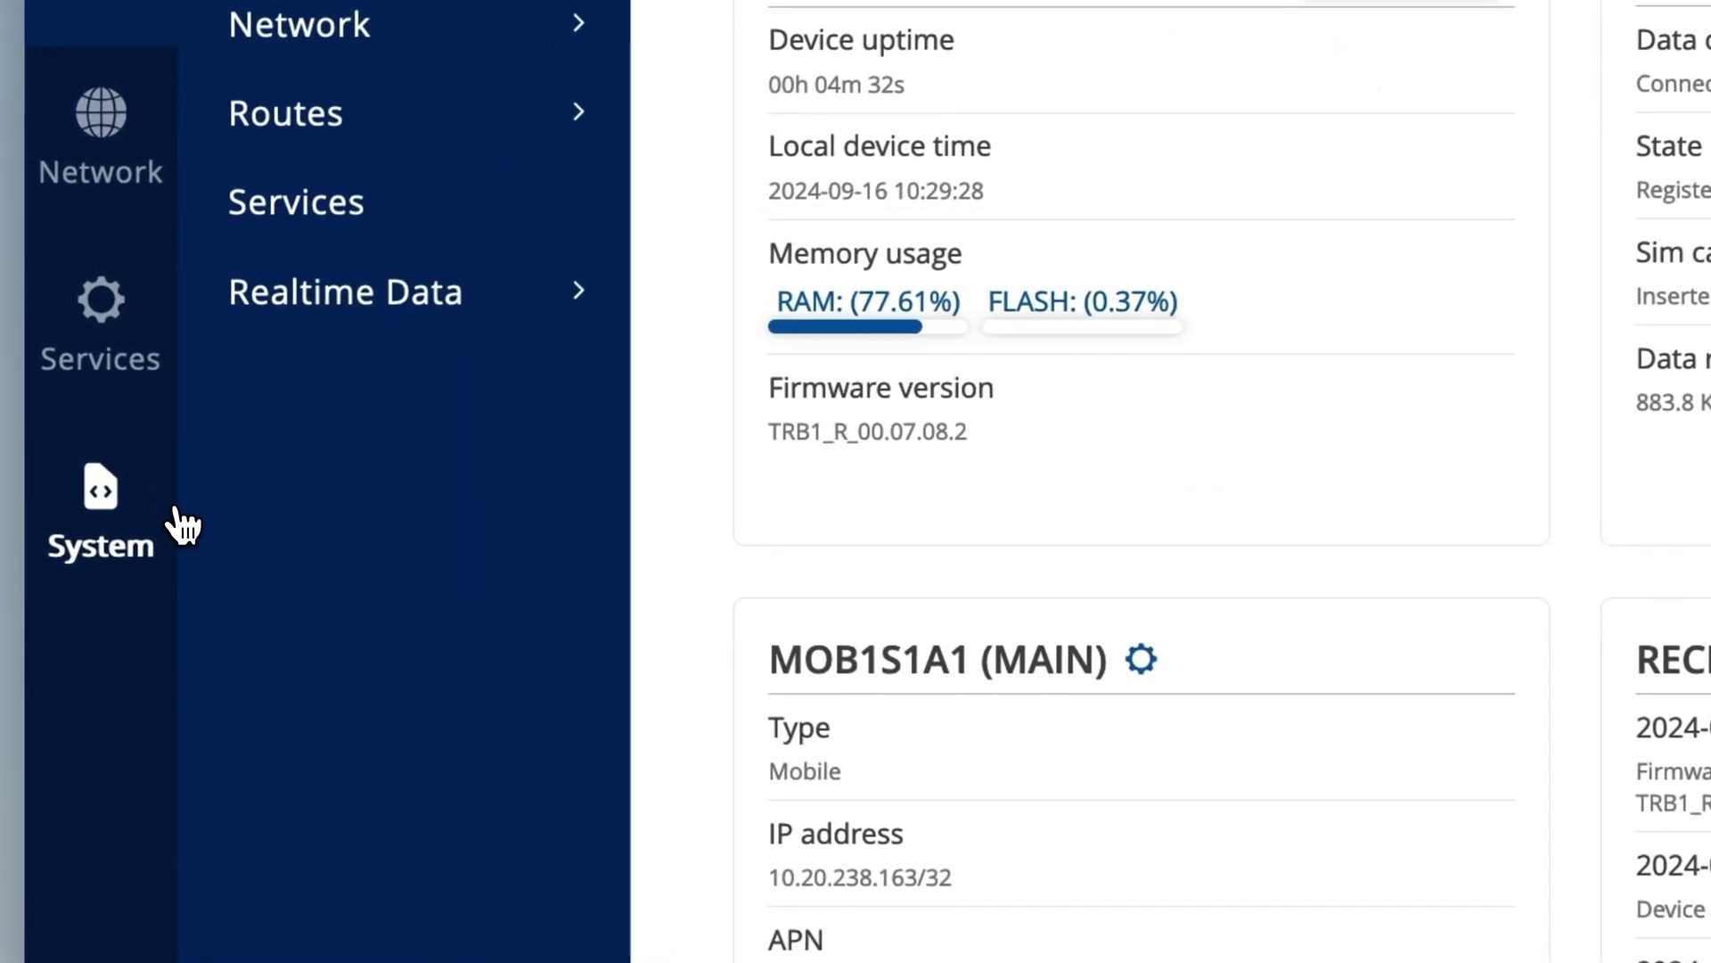
pyautogui.click(187, 451)
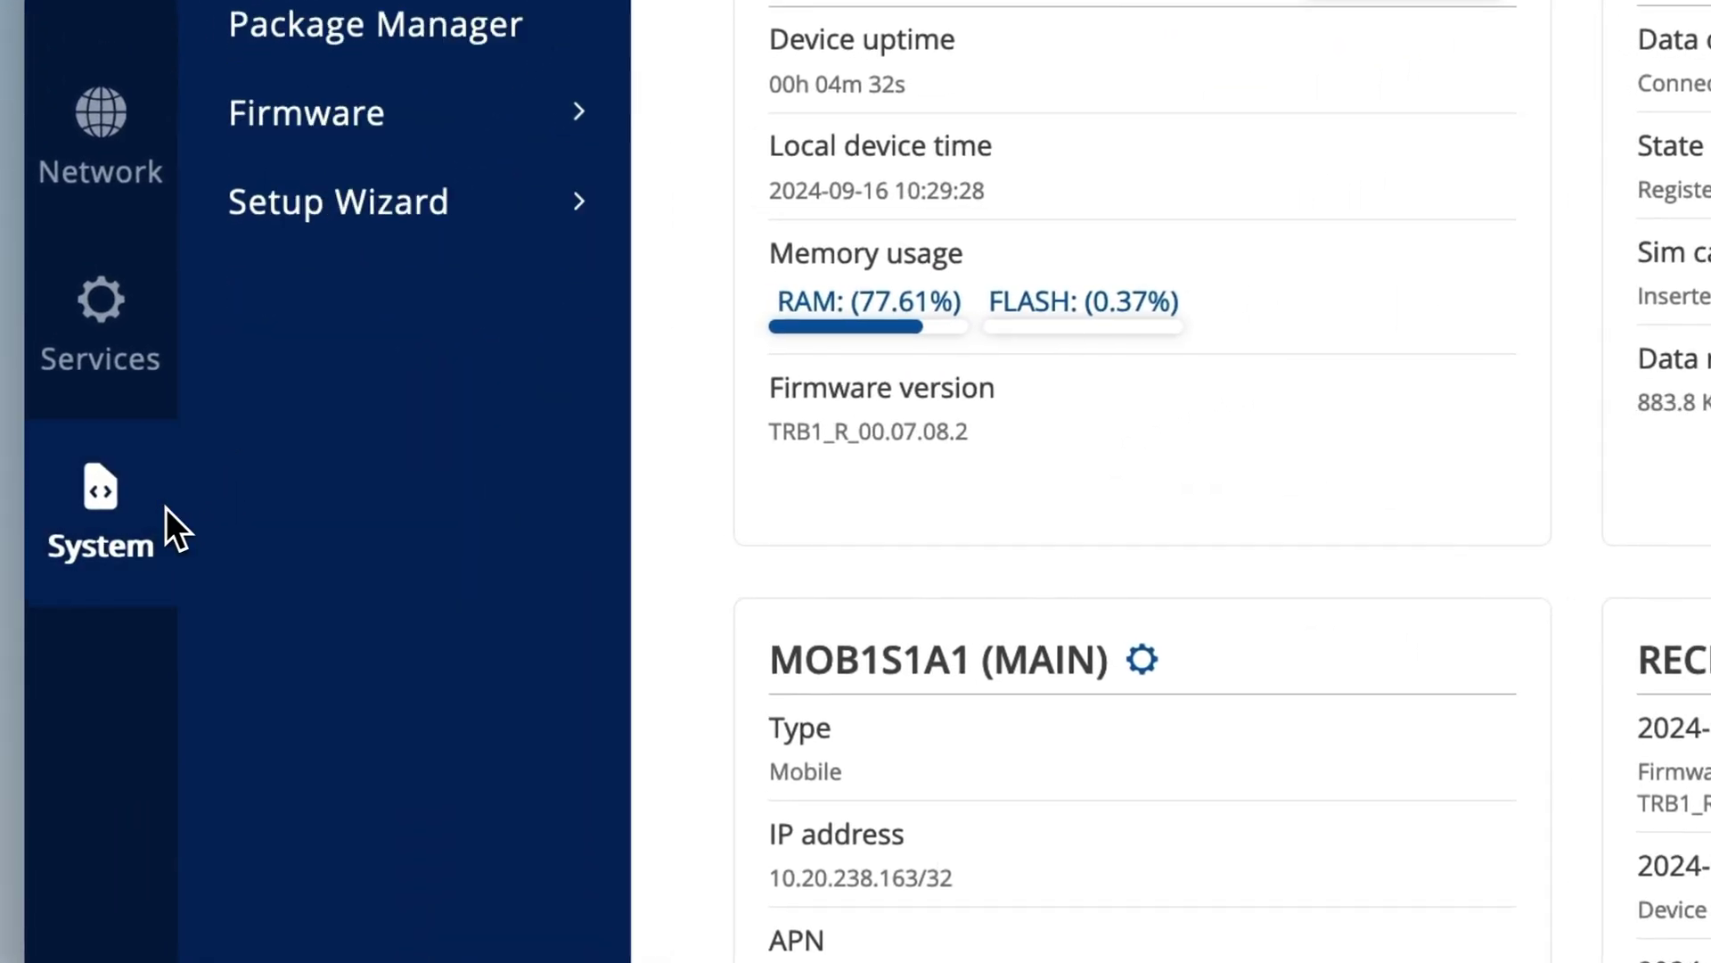
pyautogui.click(385, 49)
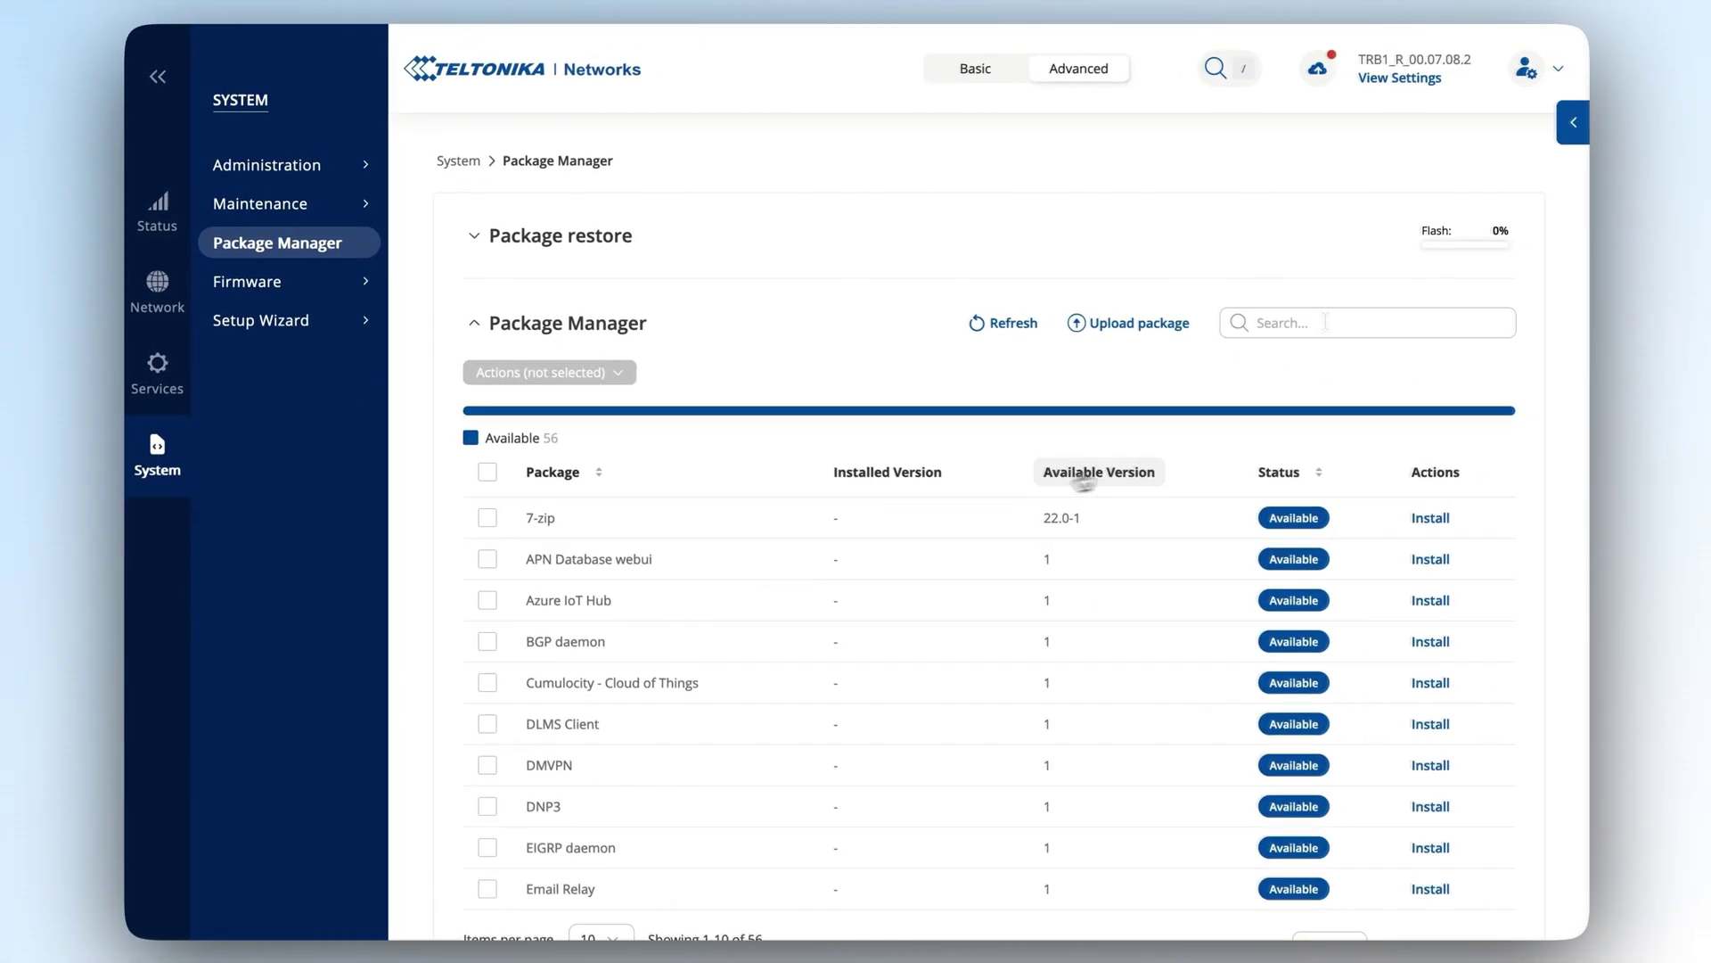
pyautogui.click(1325, 321)
pyautogui.write('azur')
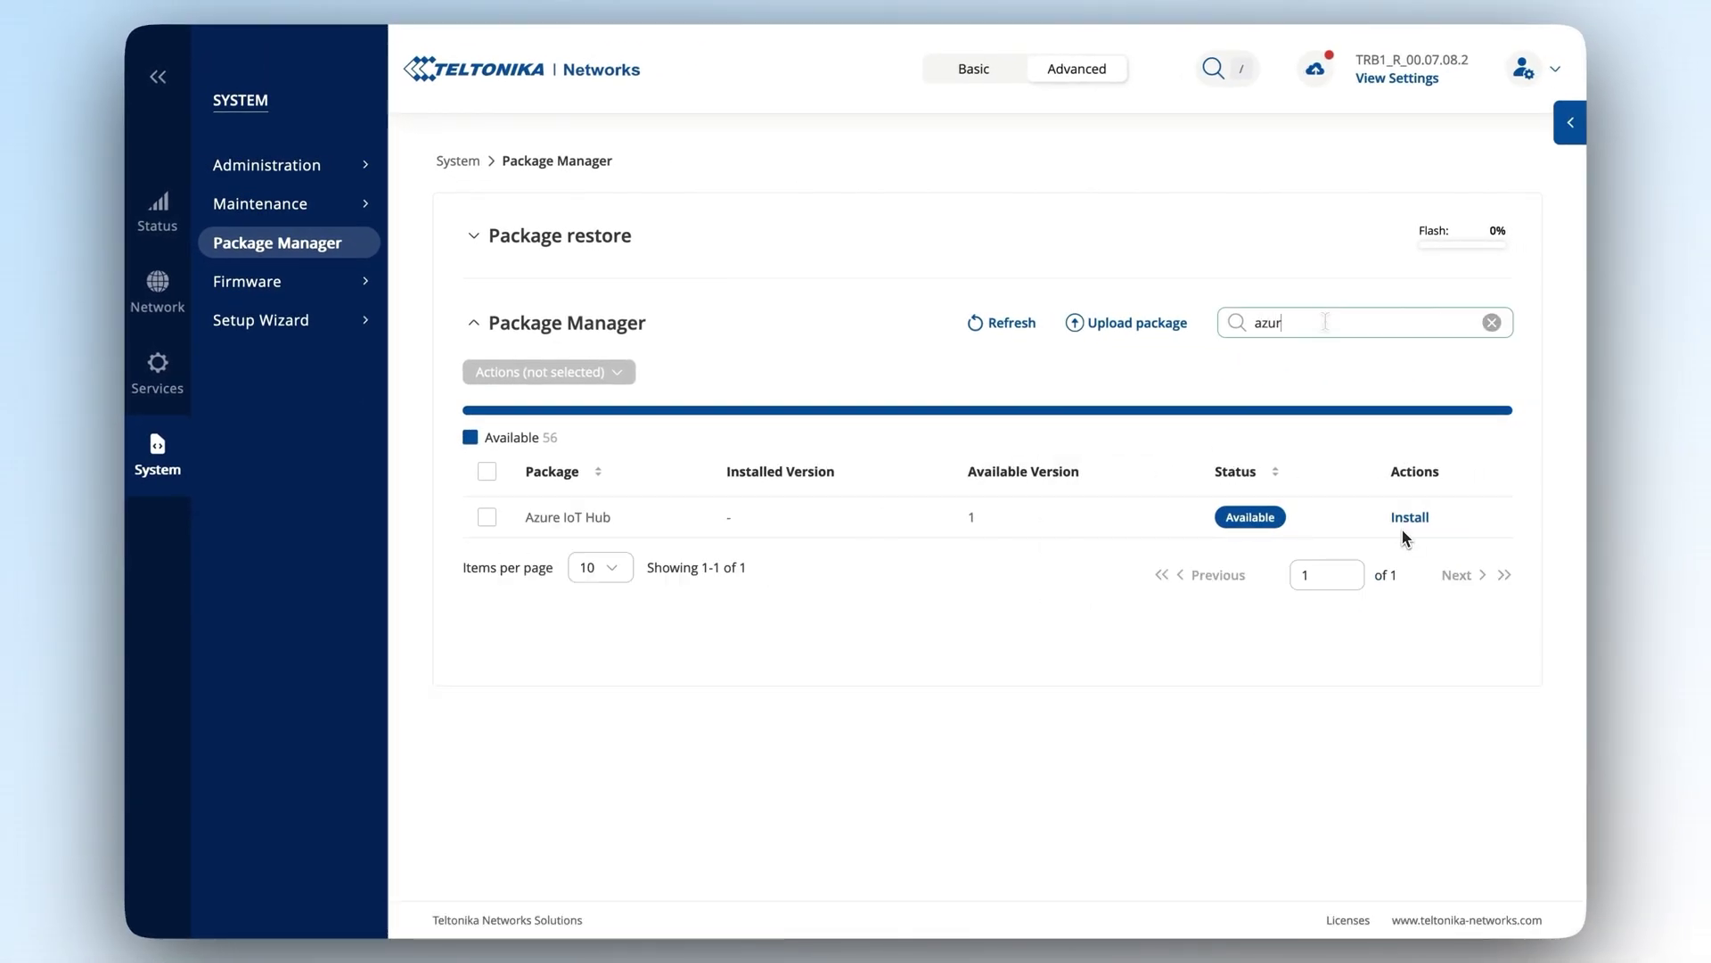
pyautogui.click(1411, 526)
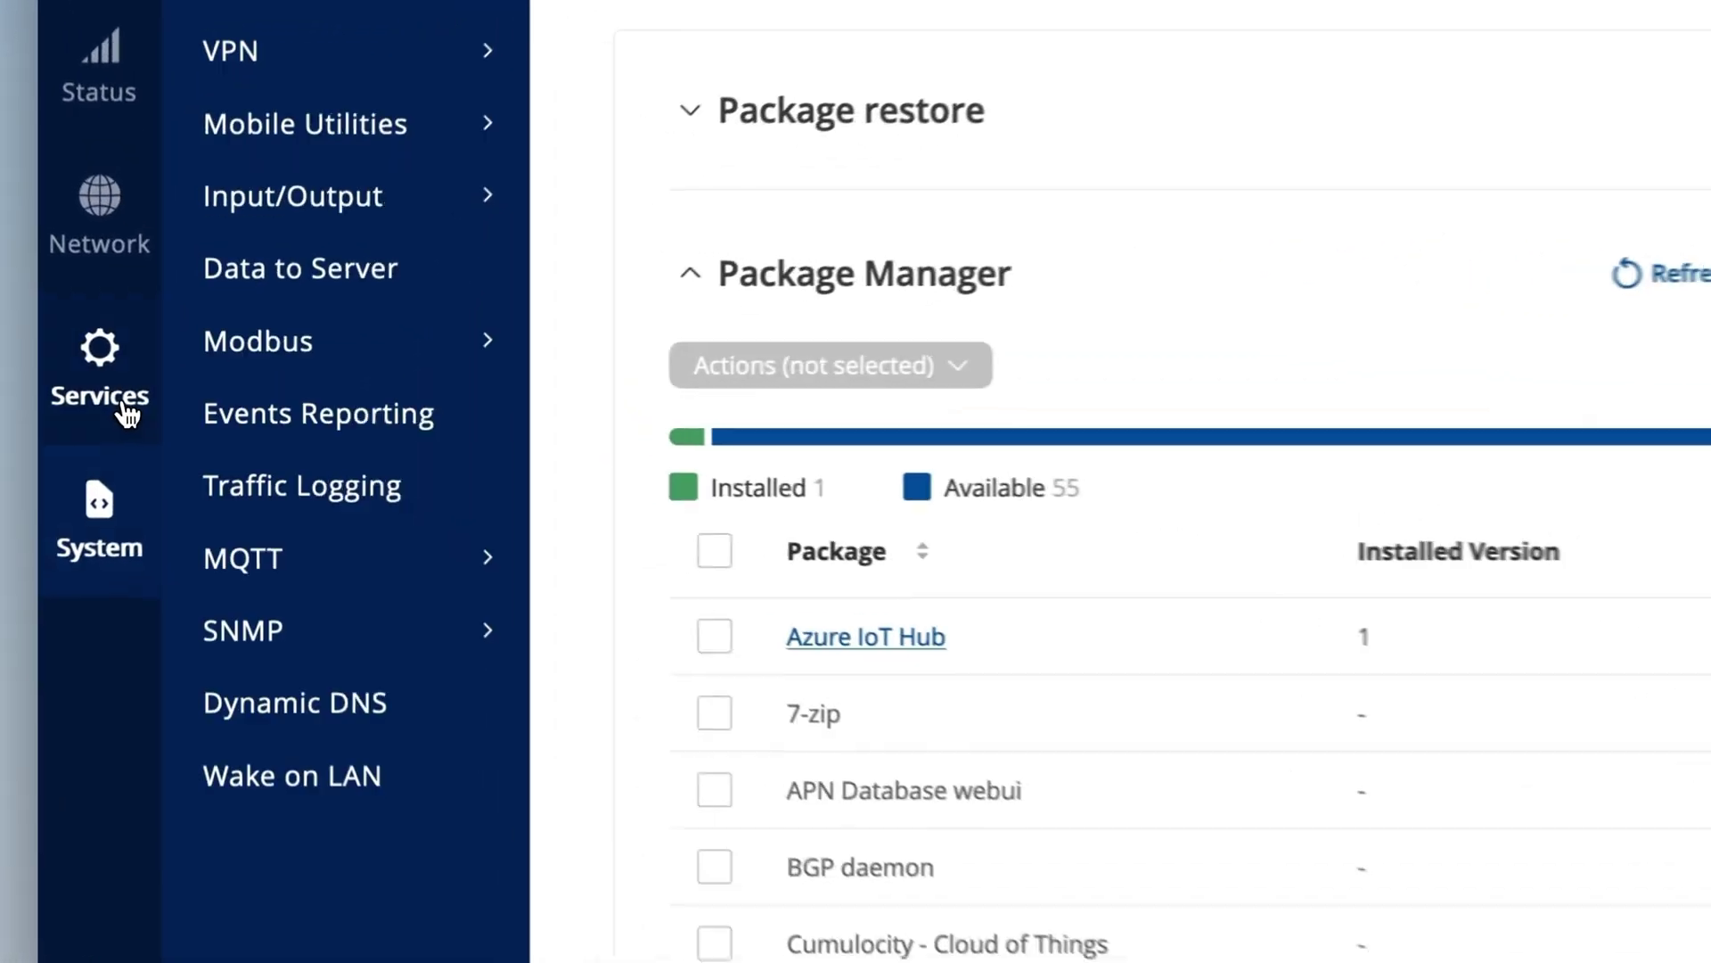
# Enable the Modbus TCP server on port 502 and start a new Modbus TCP client device.
pyautogui.click(292, 361)
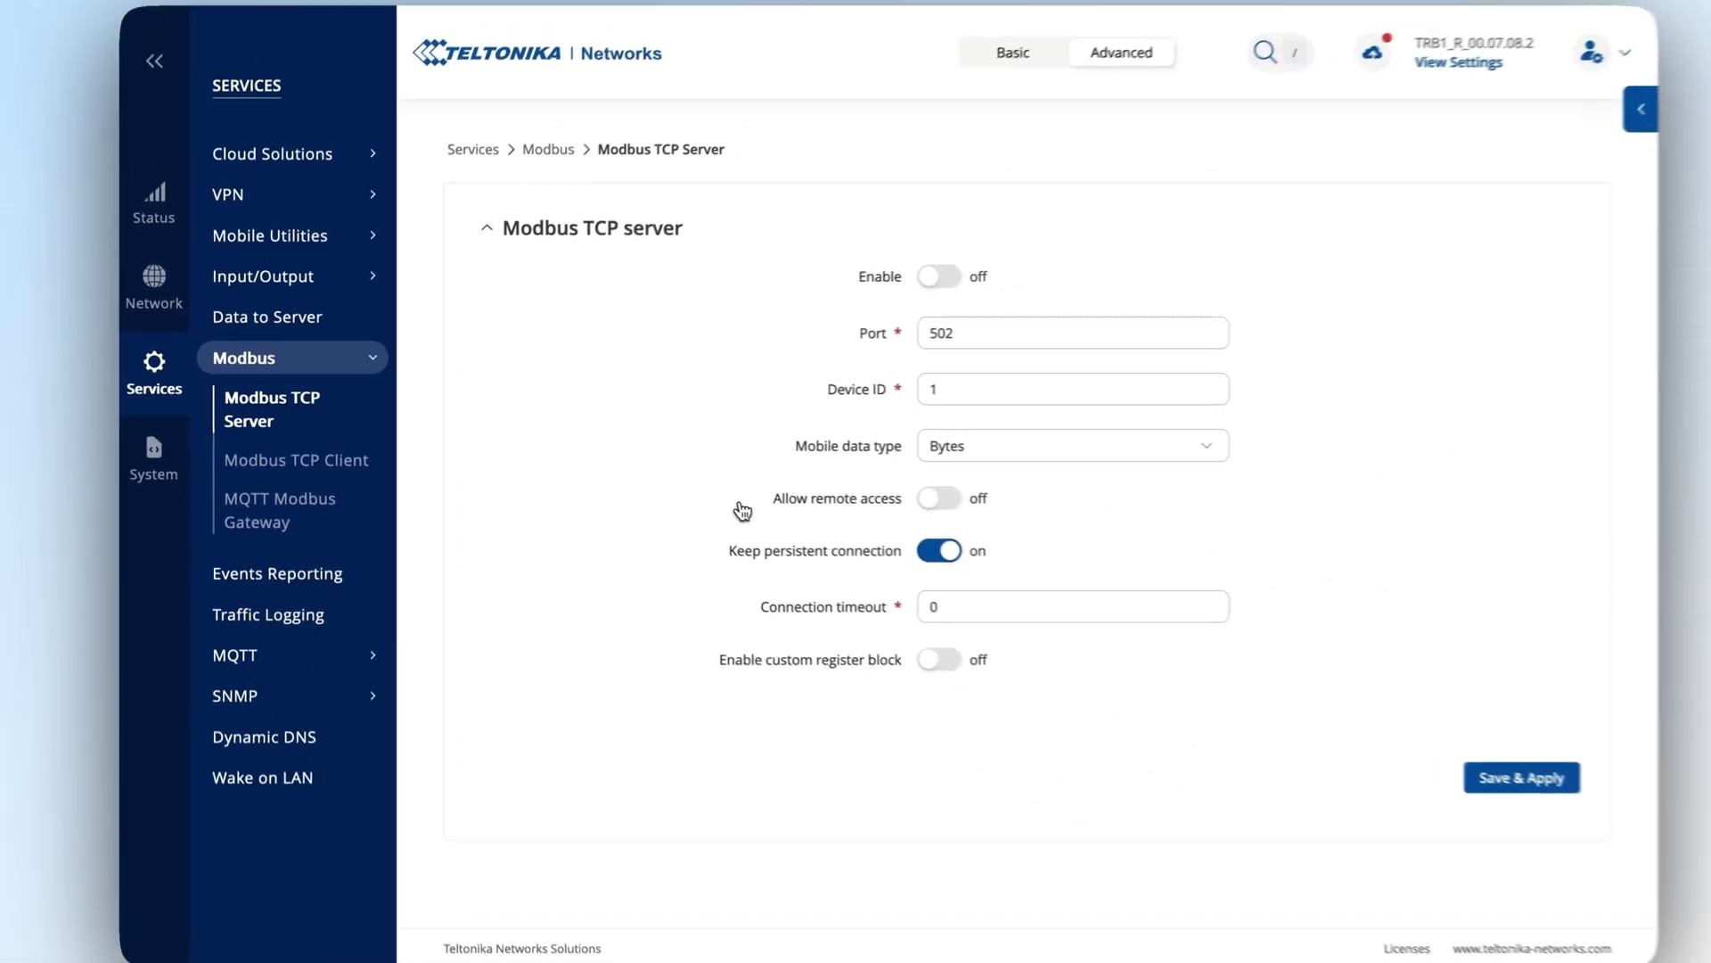
pyautogui.click(936, 276)
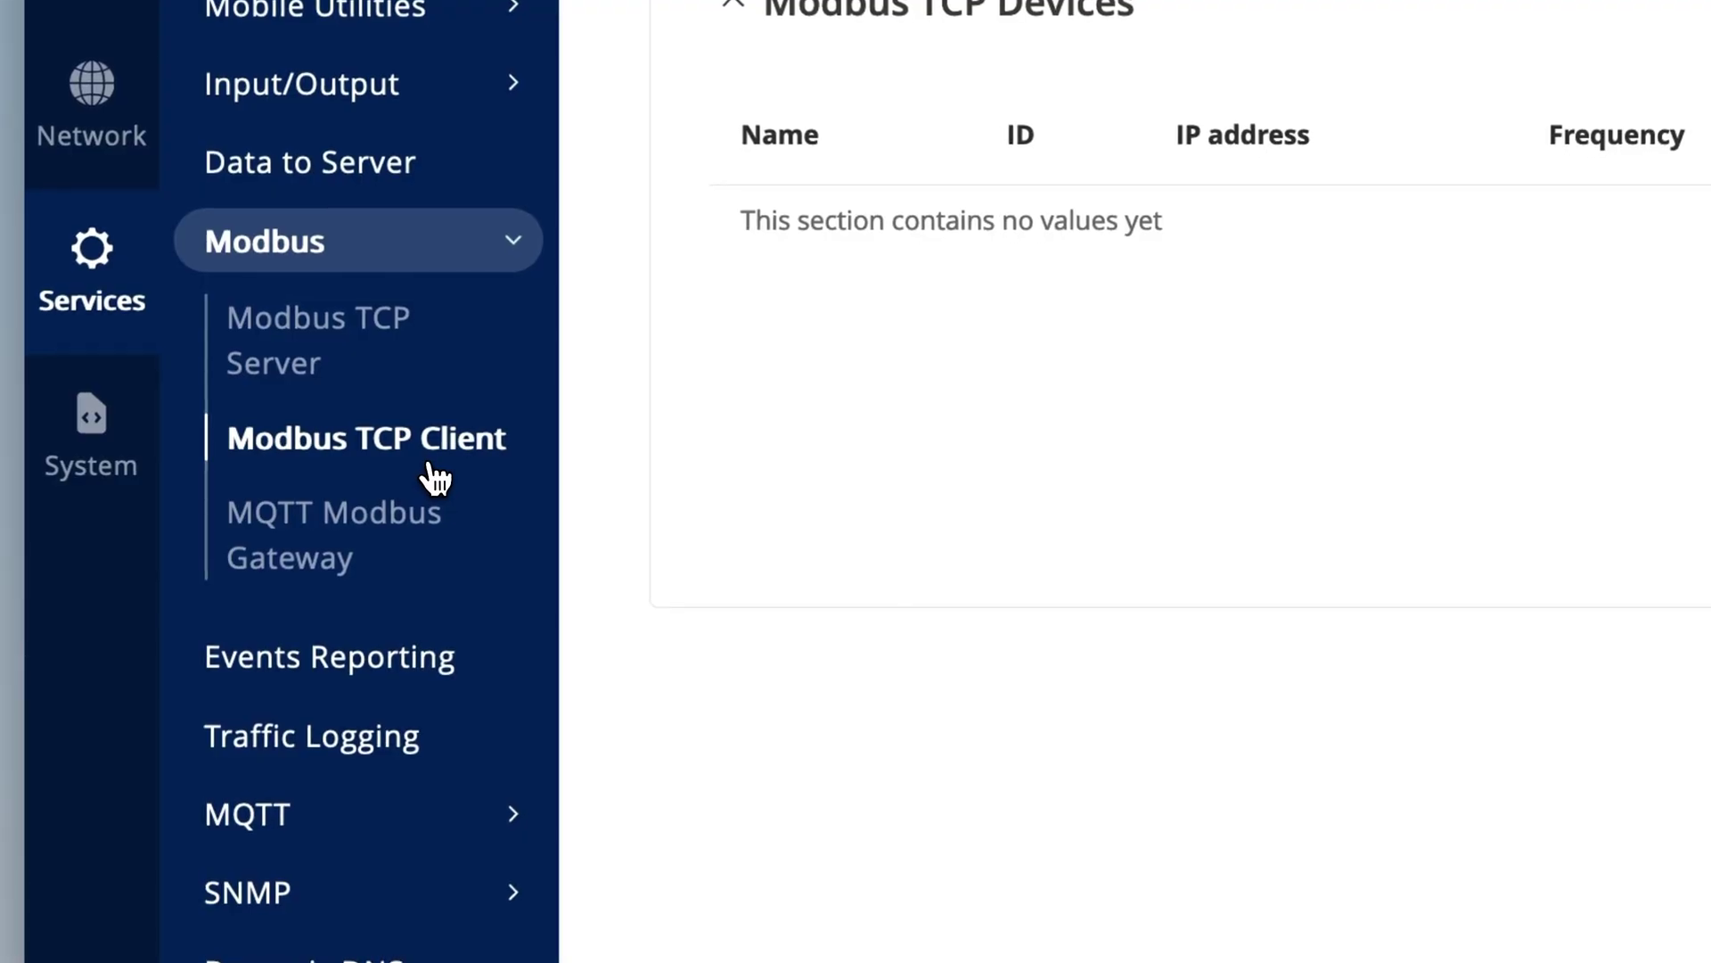
pyautogui.click(1643, 370)
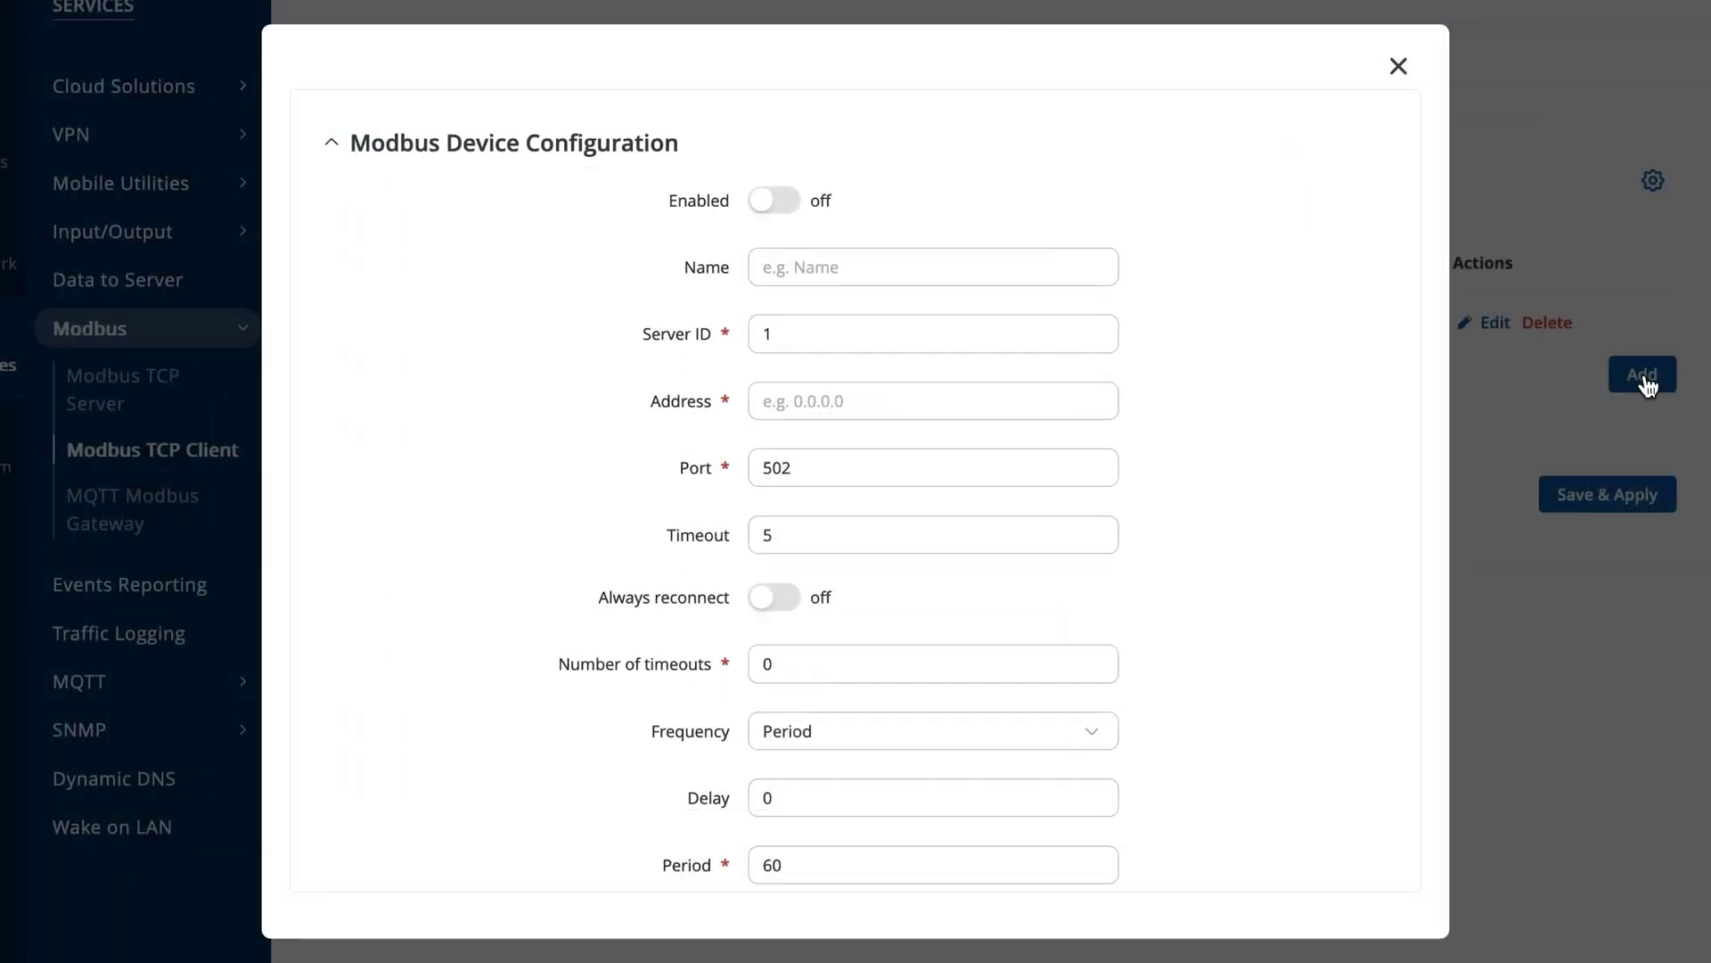
# Enable device 'demo' at 192.168.10.1 with Period 10 and Always reconnect on.
pyautogui.click(774, 200)
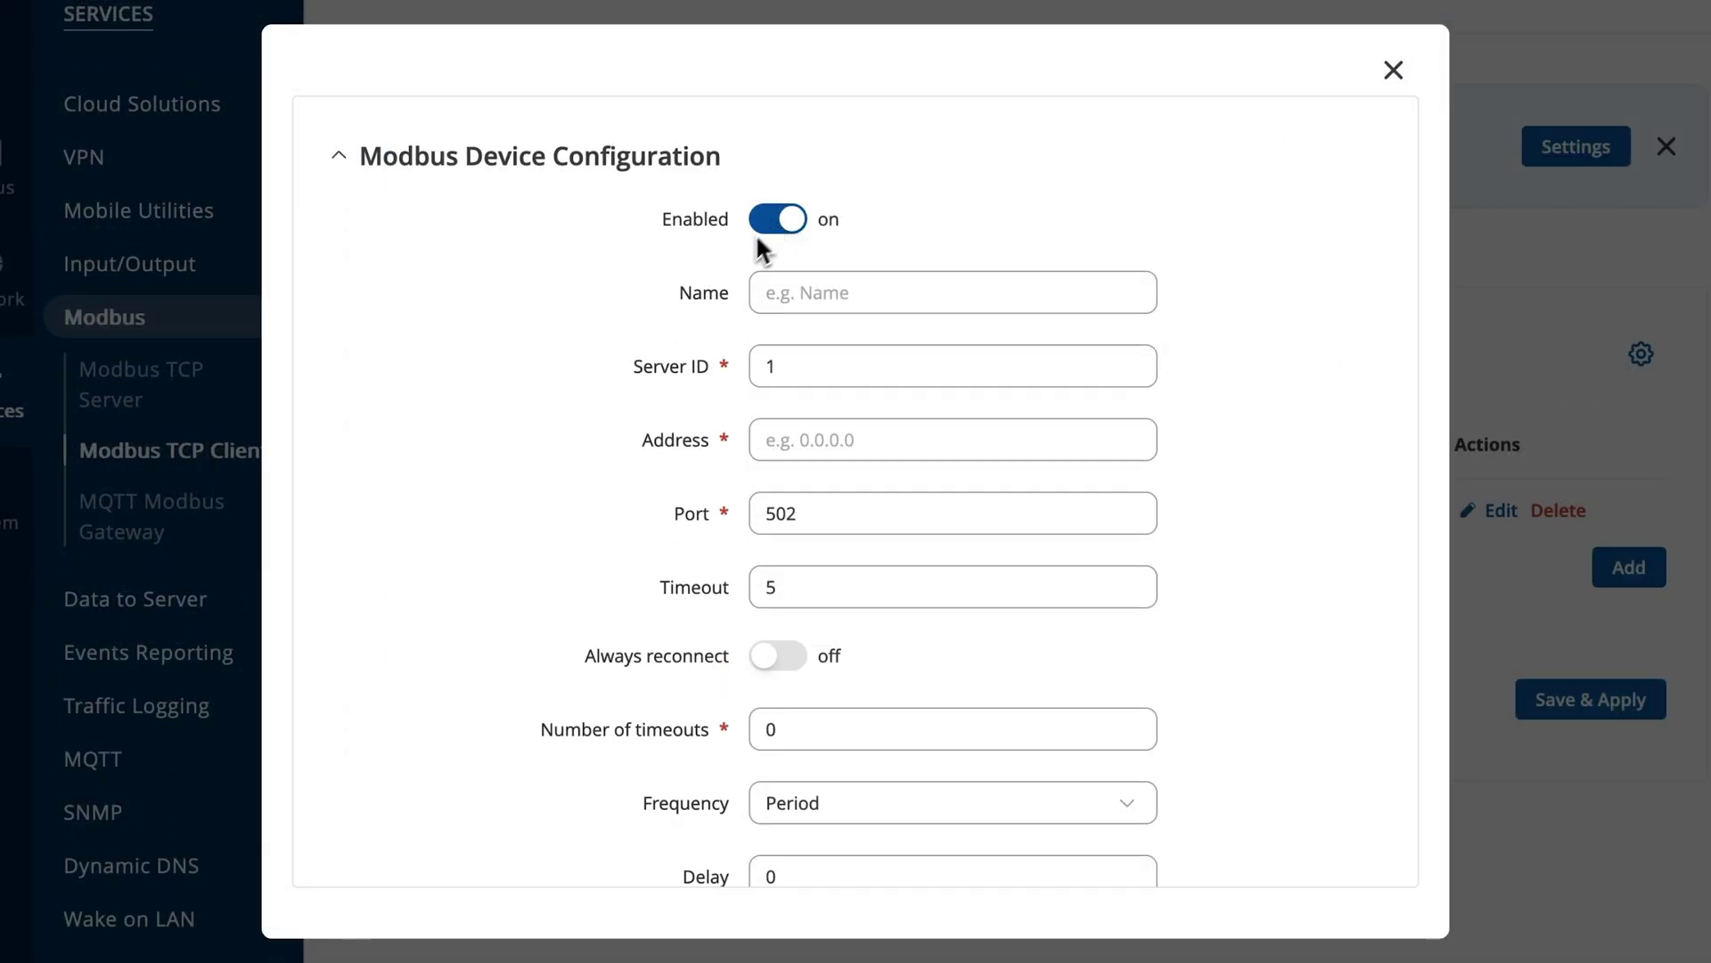
pyautogui.click(895, 304)
pyautogui.write('demo')
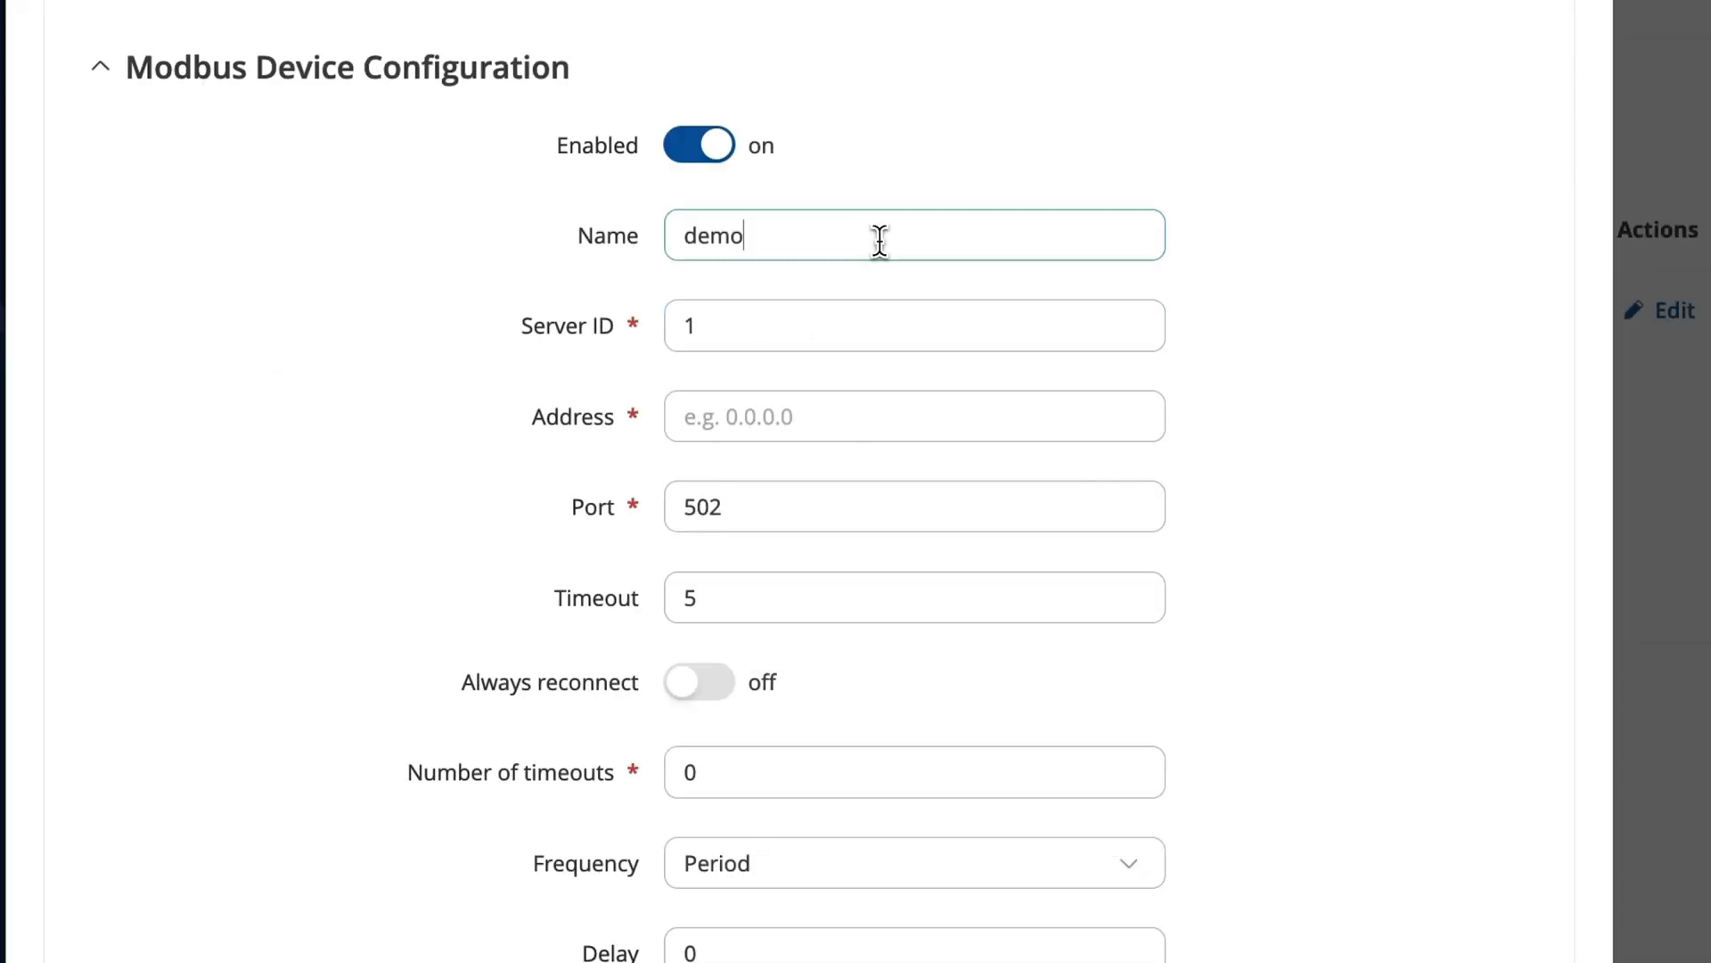
pyautogui.scroll(-1, 746, 500)
pyautogui.click(774, 408)
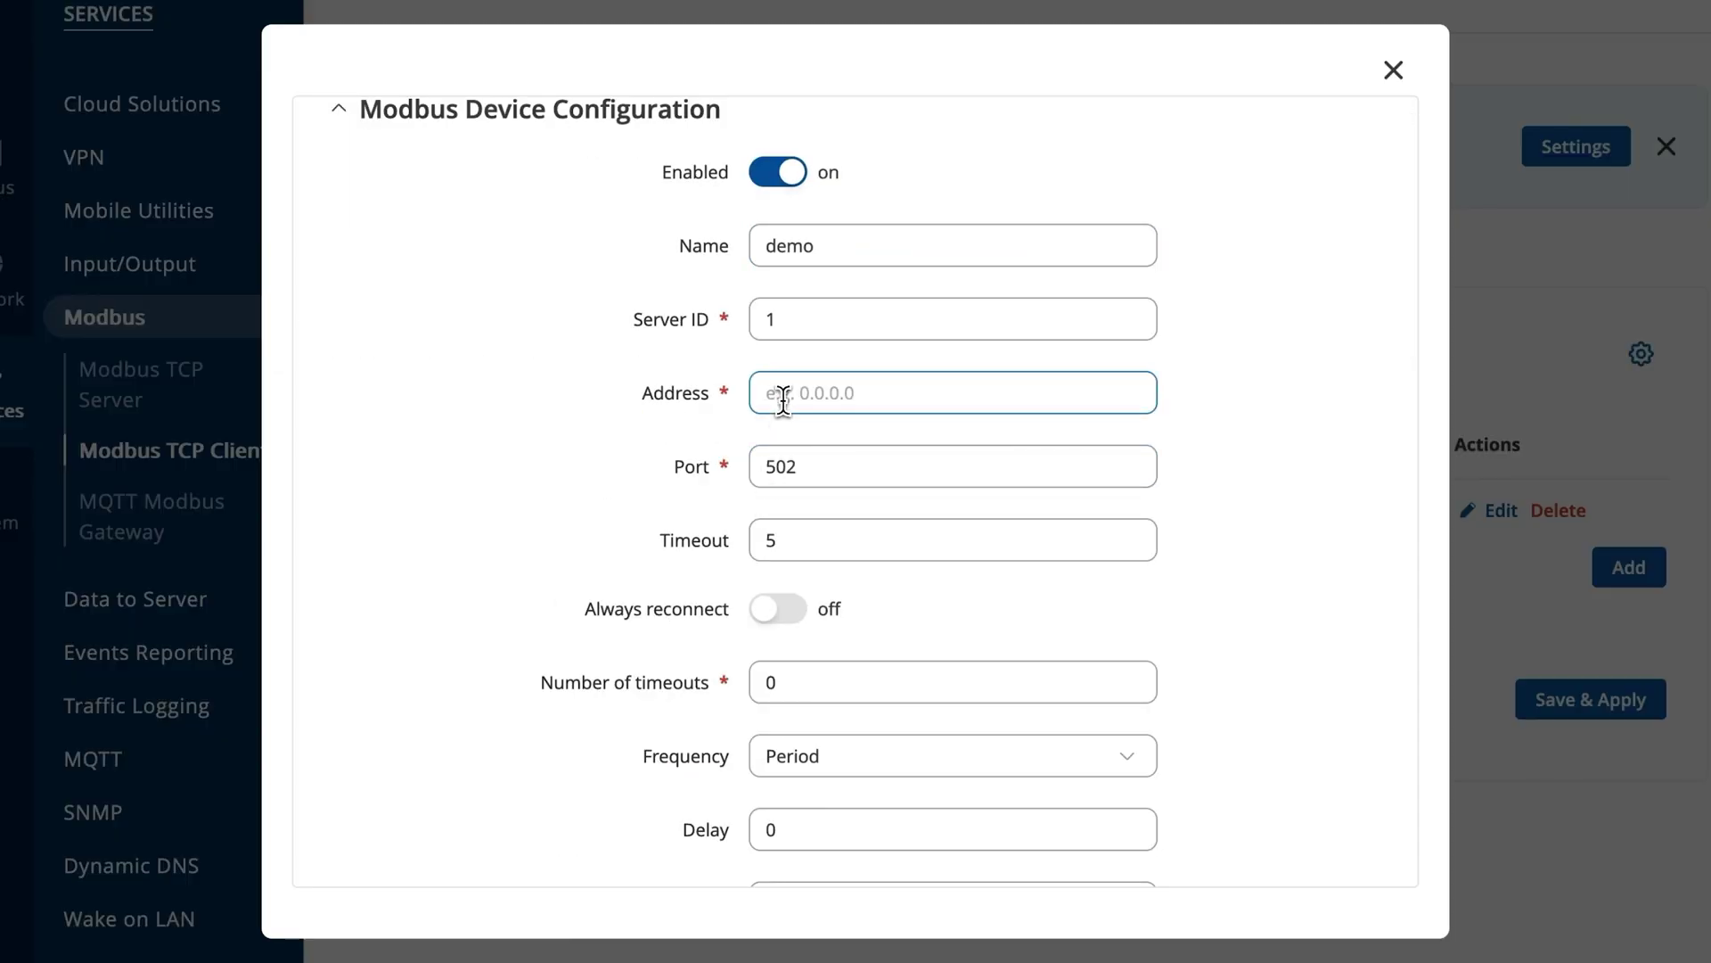
pyautogui.write('192.168.')
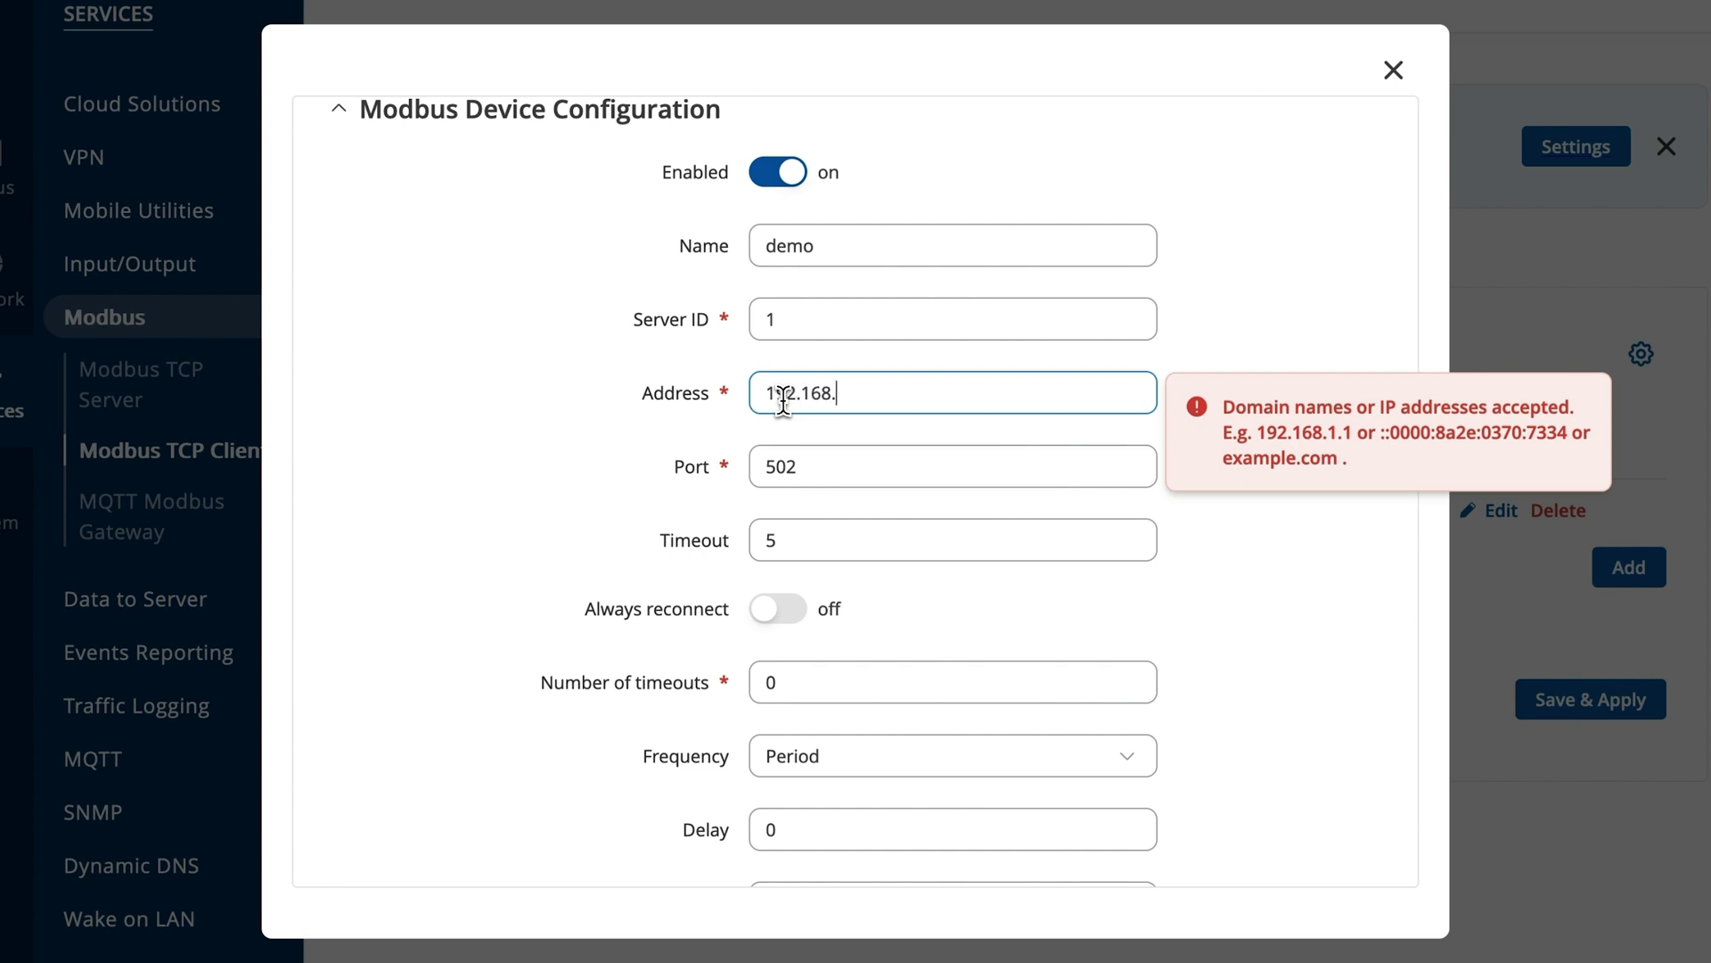
pyautogui.write('10.1')
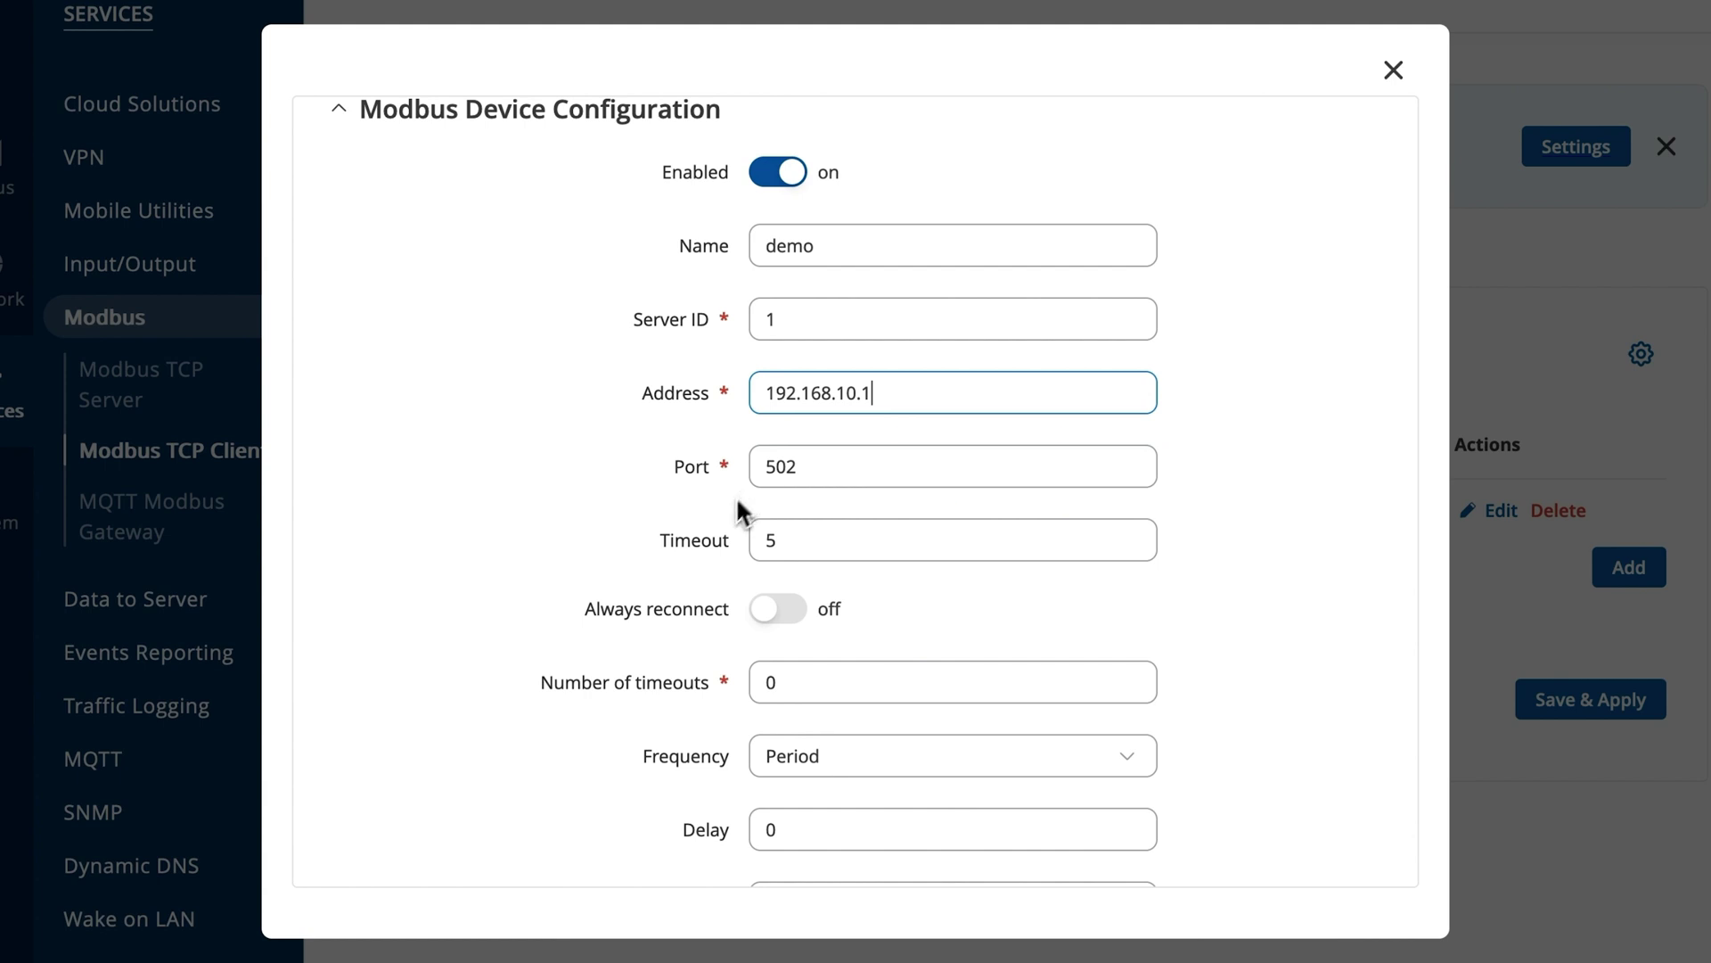
pyautogui.scroll(-3, 797, 714)
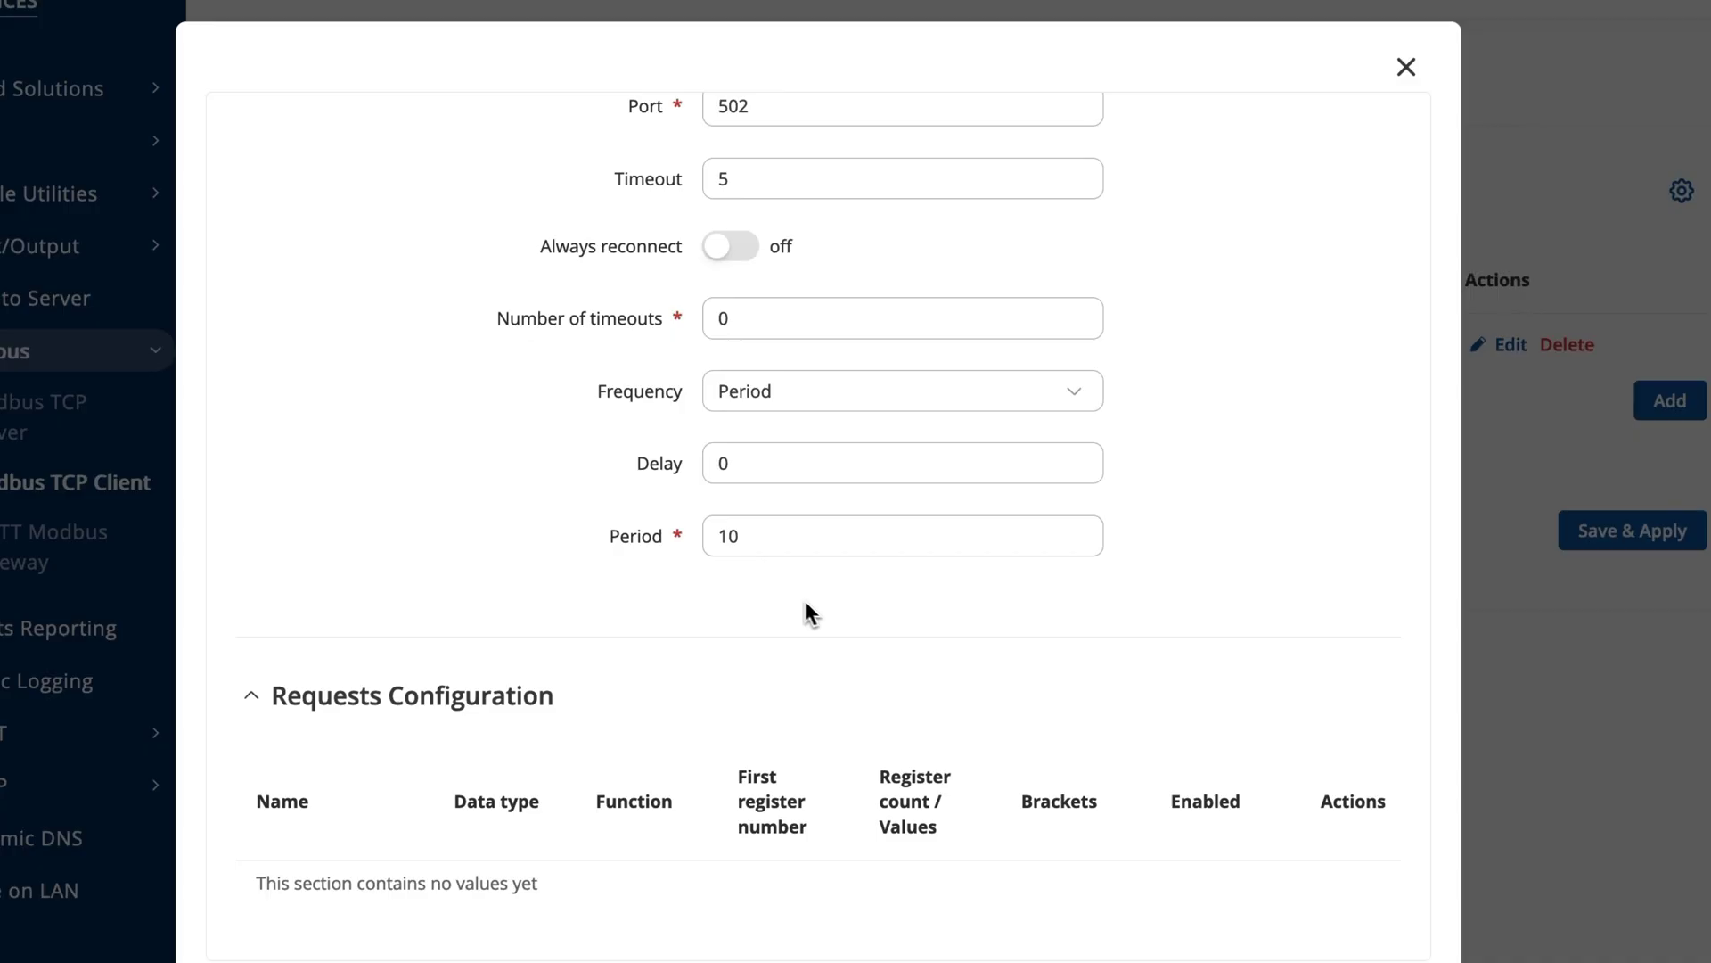
pyautogui.click(729, 250)
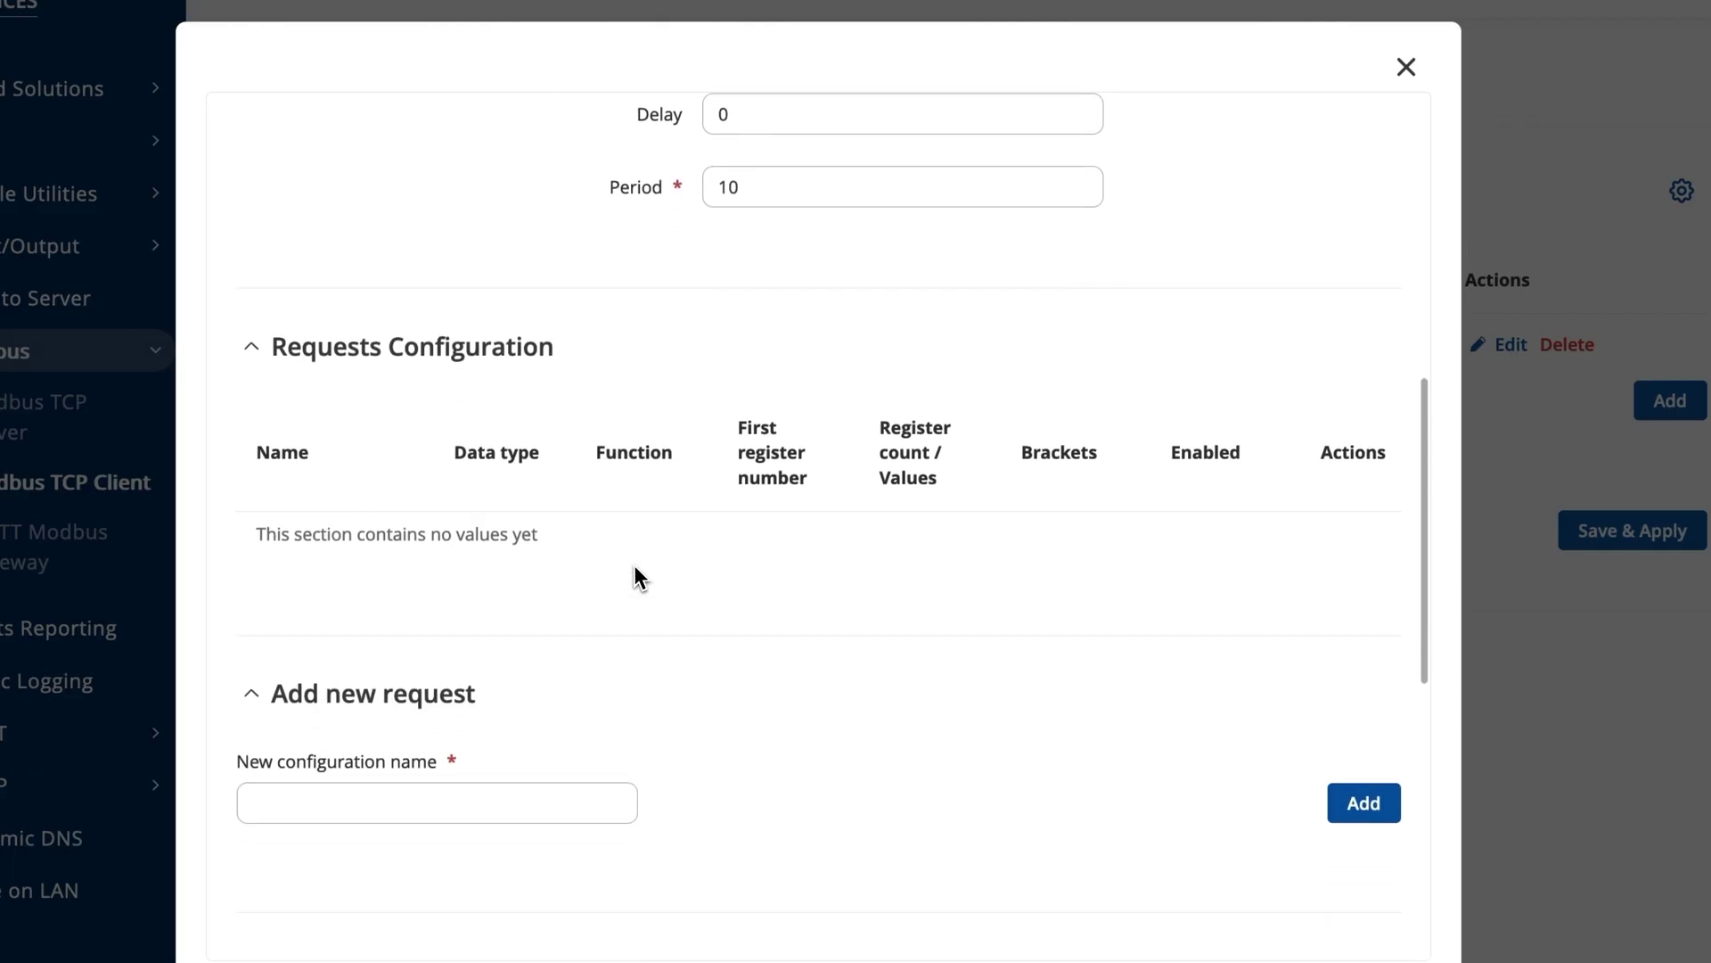
pyautogui.scroll(-2, 635, 570)
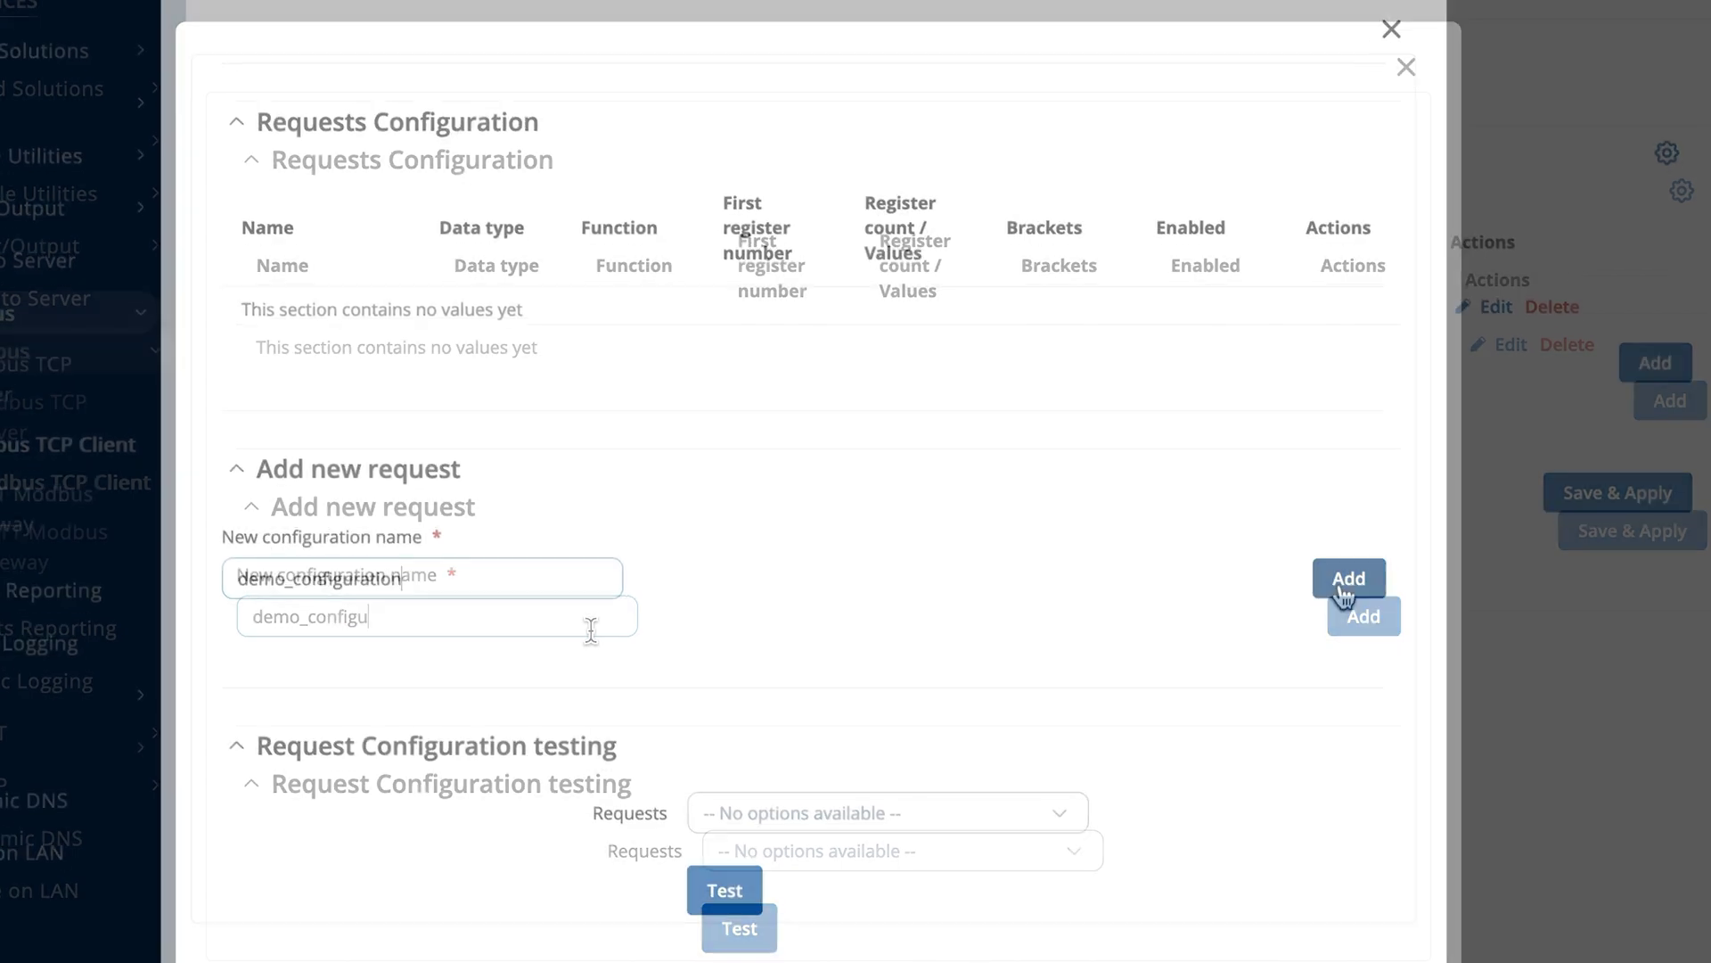
# Add a new request named demo_configuration to the device's Requests Configuration.
pyautogui.click(1362, 617)
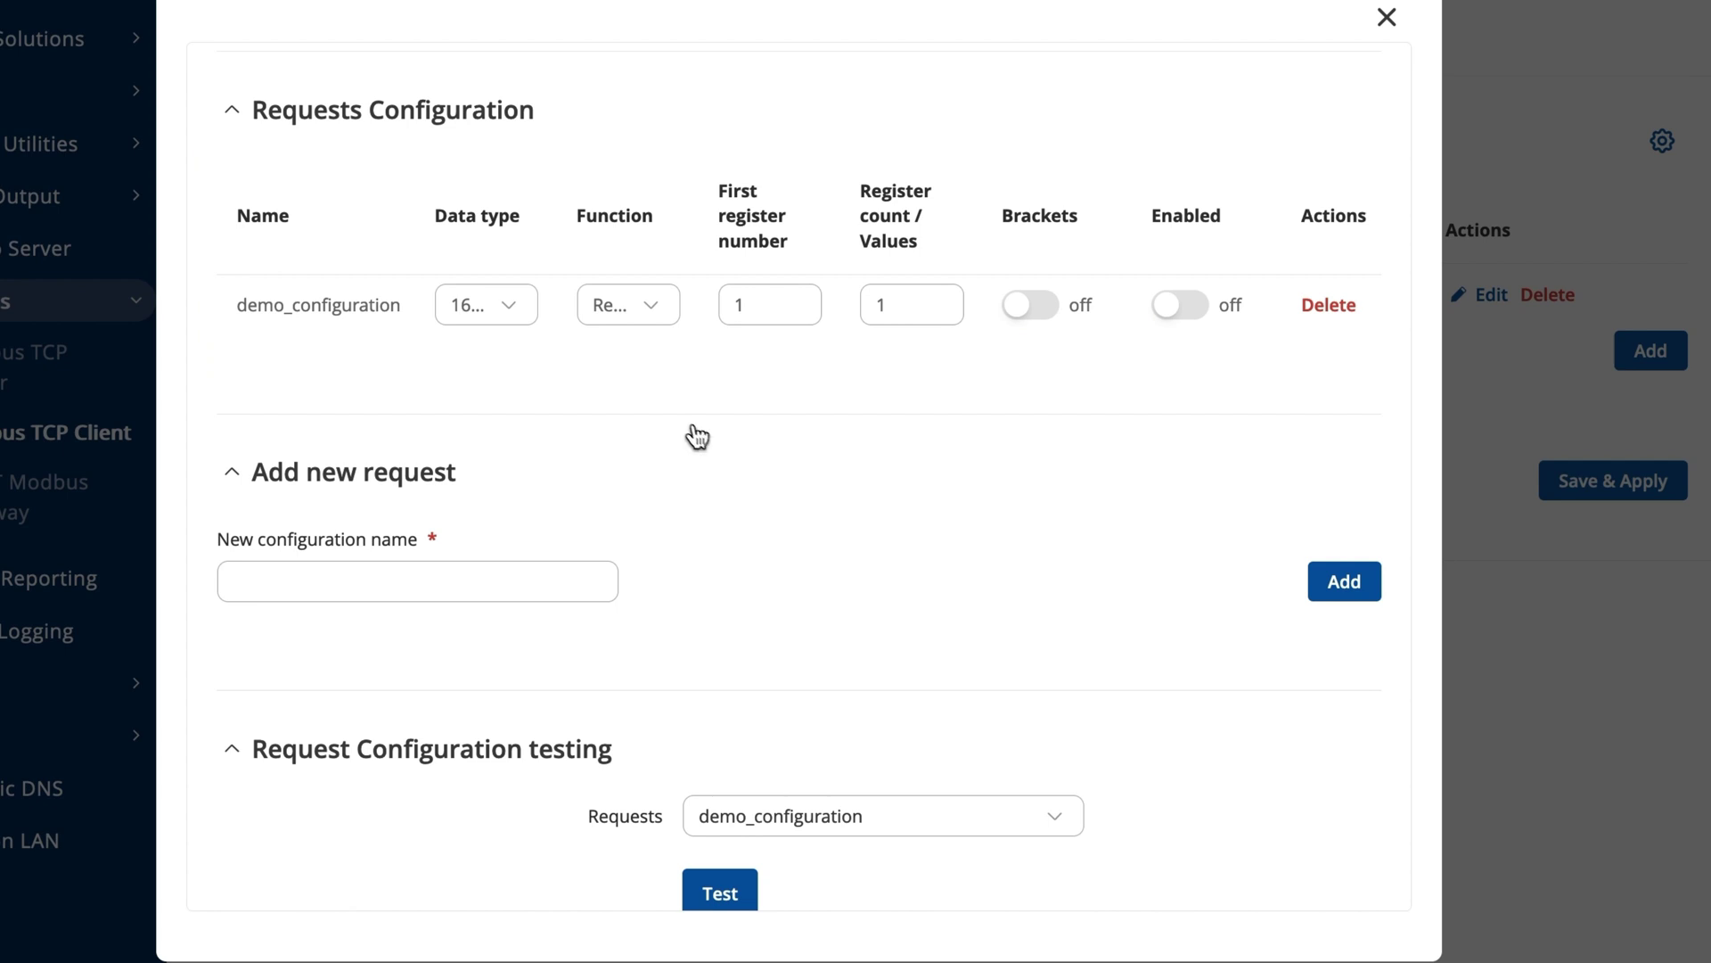
# Give demo_configuration a 32-bit data type, first register 2, register count 2, and enable it.
pyautogui.click(517, 313)
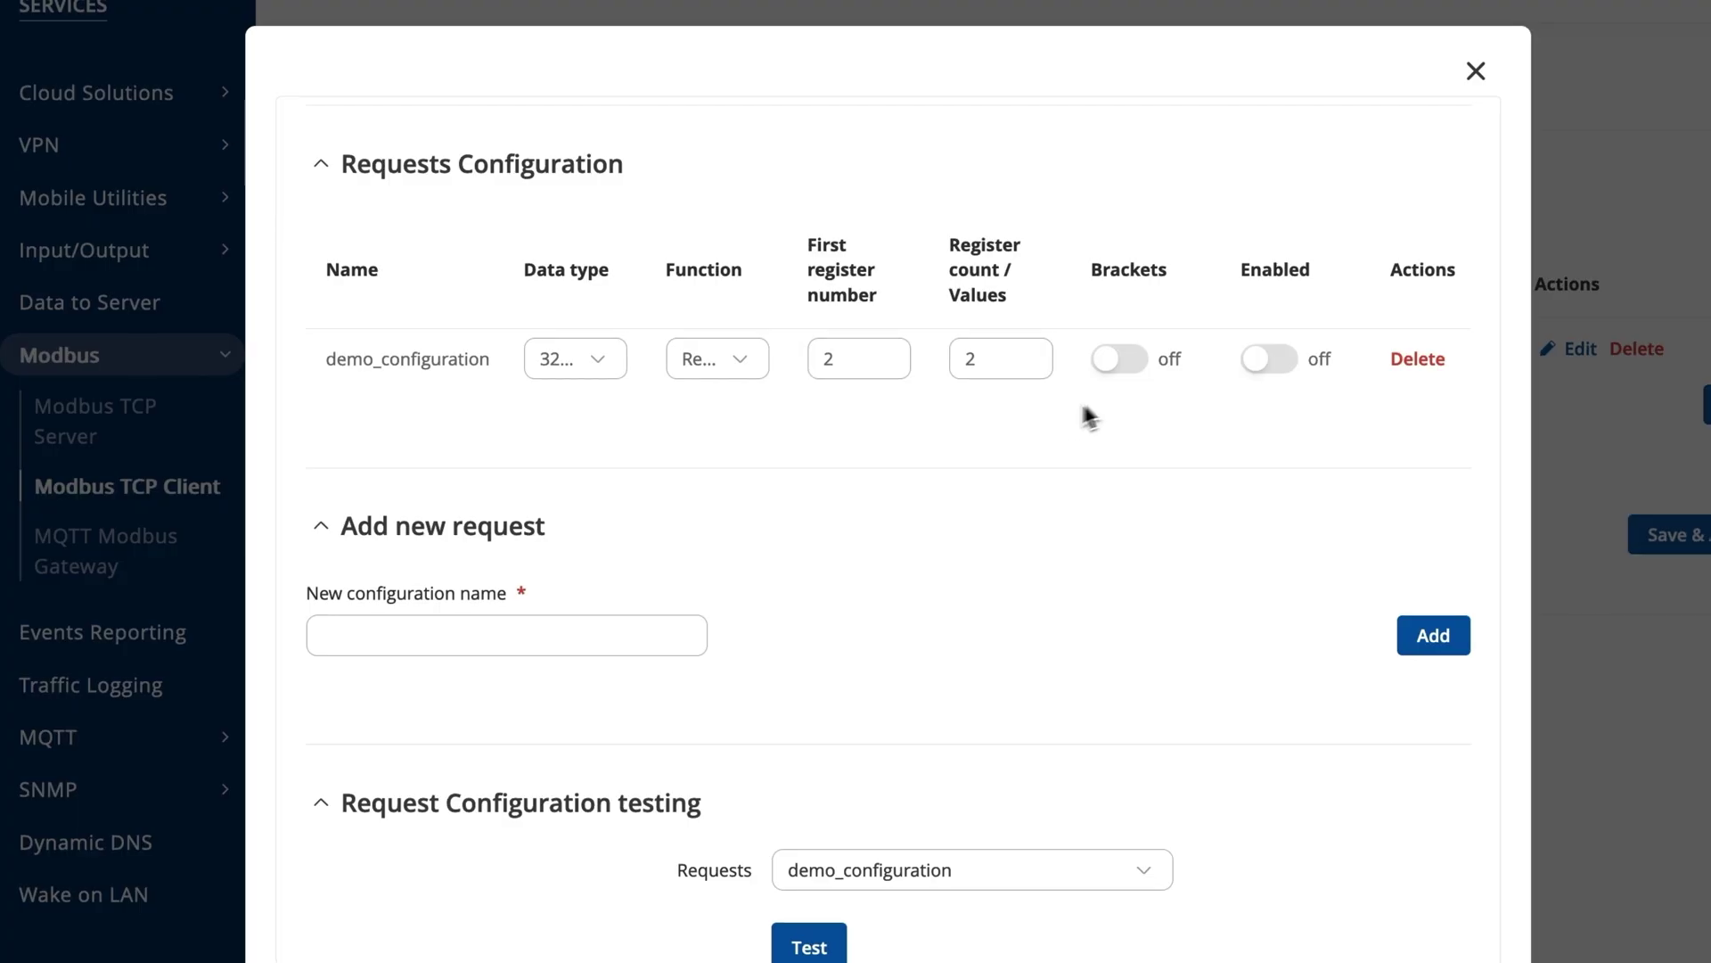
pyautogui.click(1259, 361)
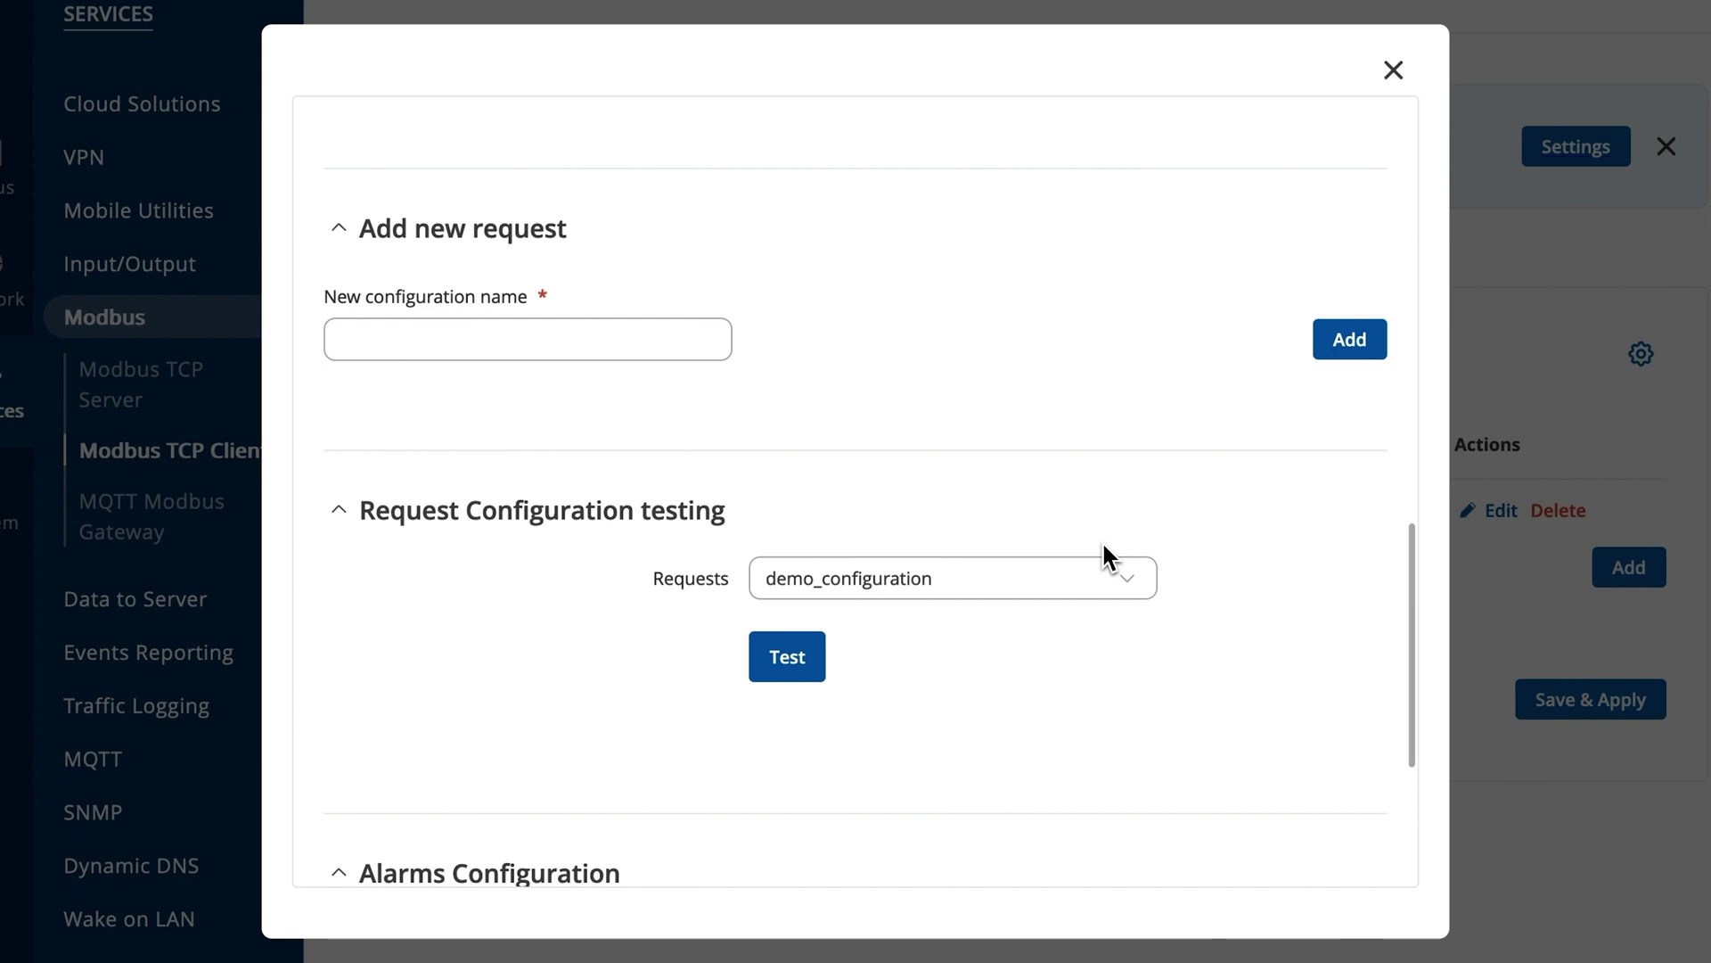
pyautogui.scroll(-1, 1102, 540)
# Test the demo_configuration request twice, getting successful results 561 and then 565.
pyautogui.click(1030, 581)
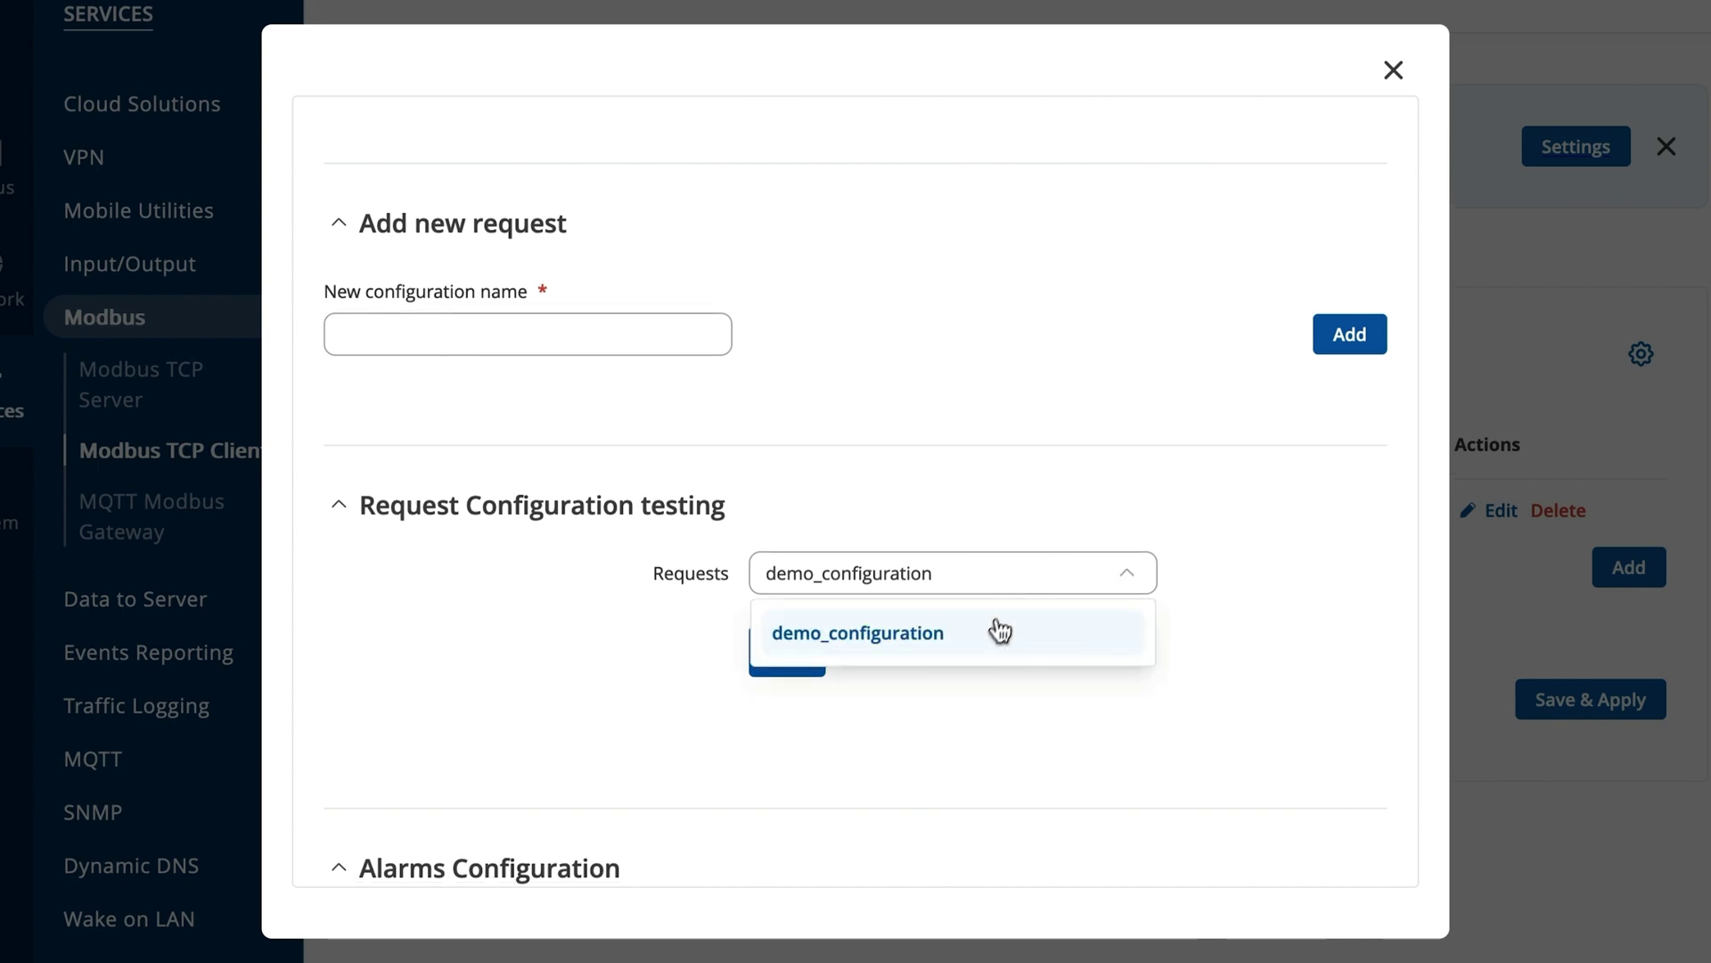
pyautogui.click(1001, 631)
pyautogui.click(784, 655)
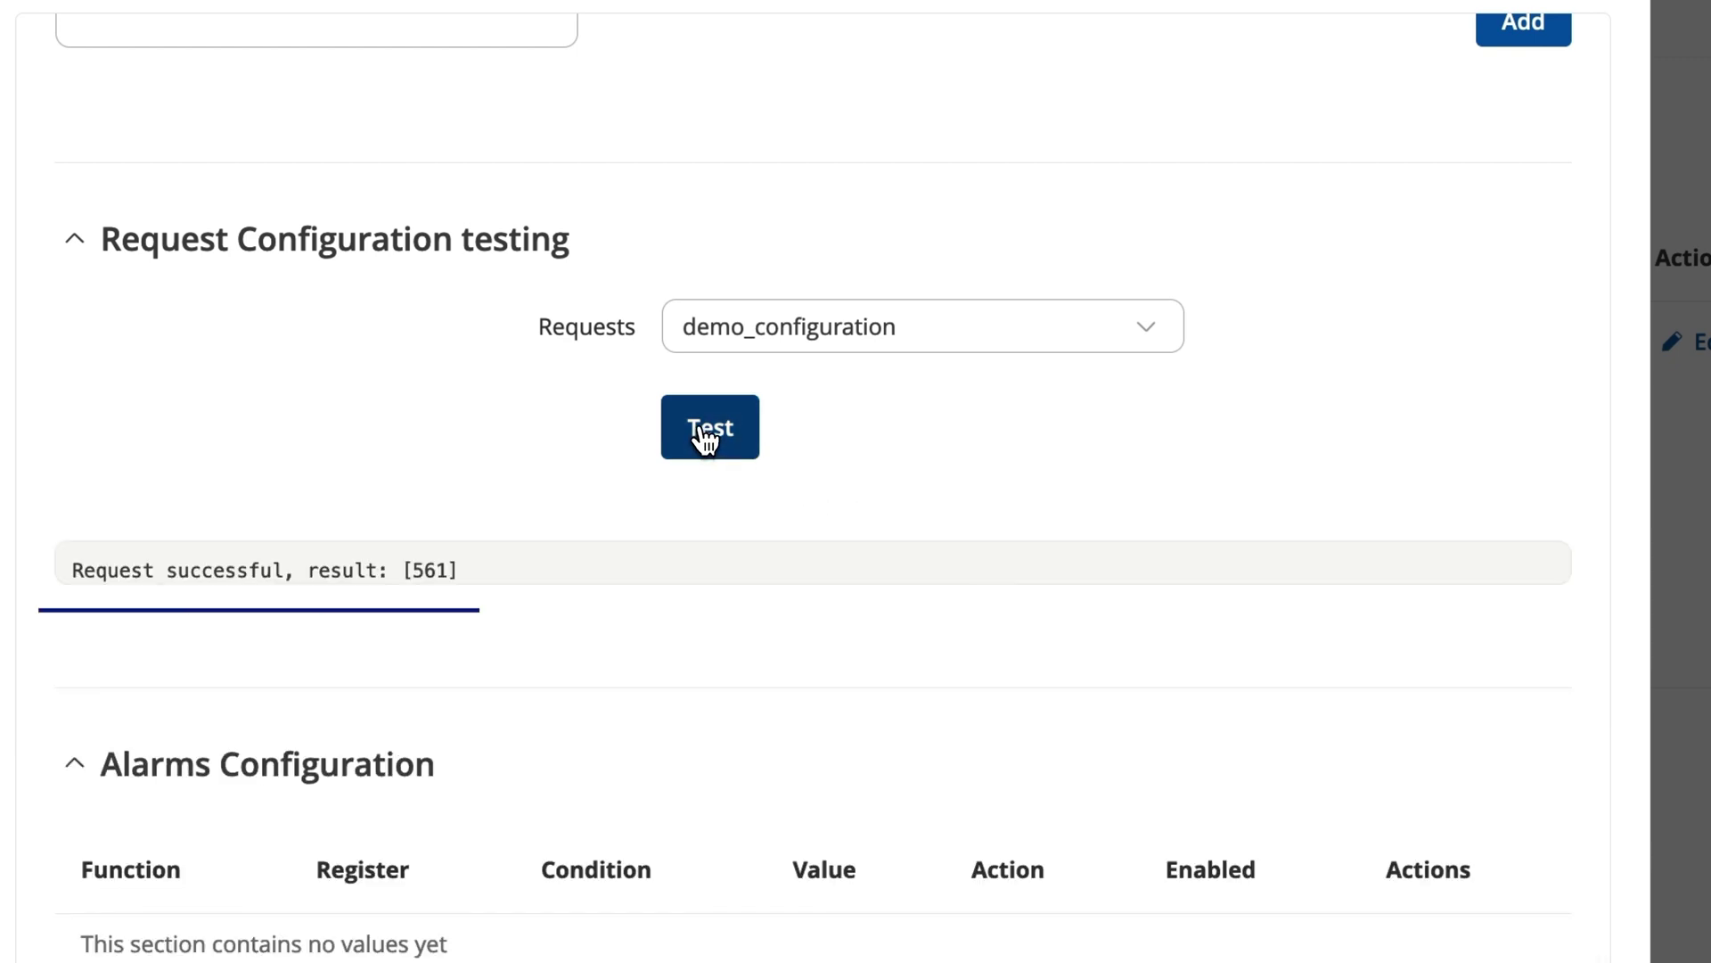
pyautogui.click(706, 438)
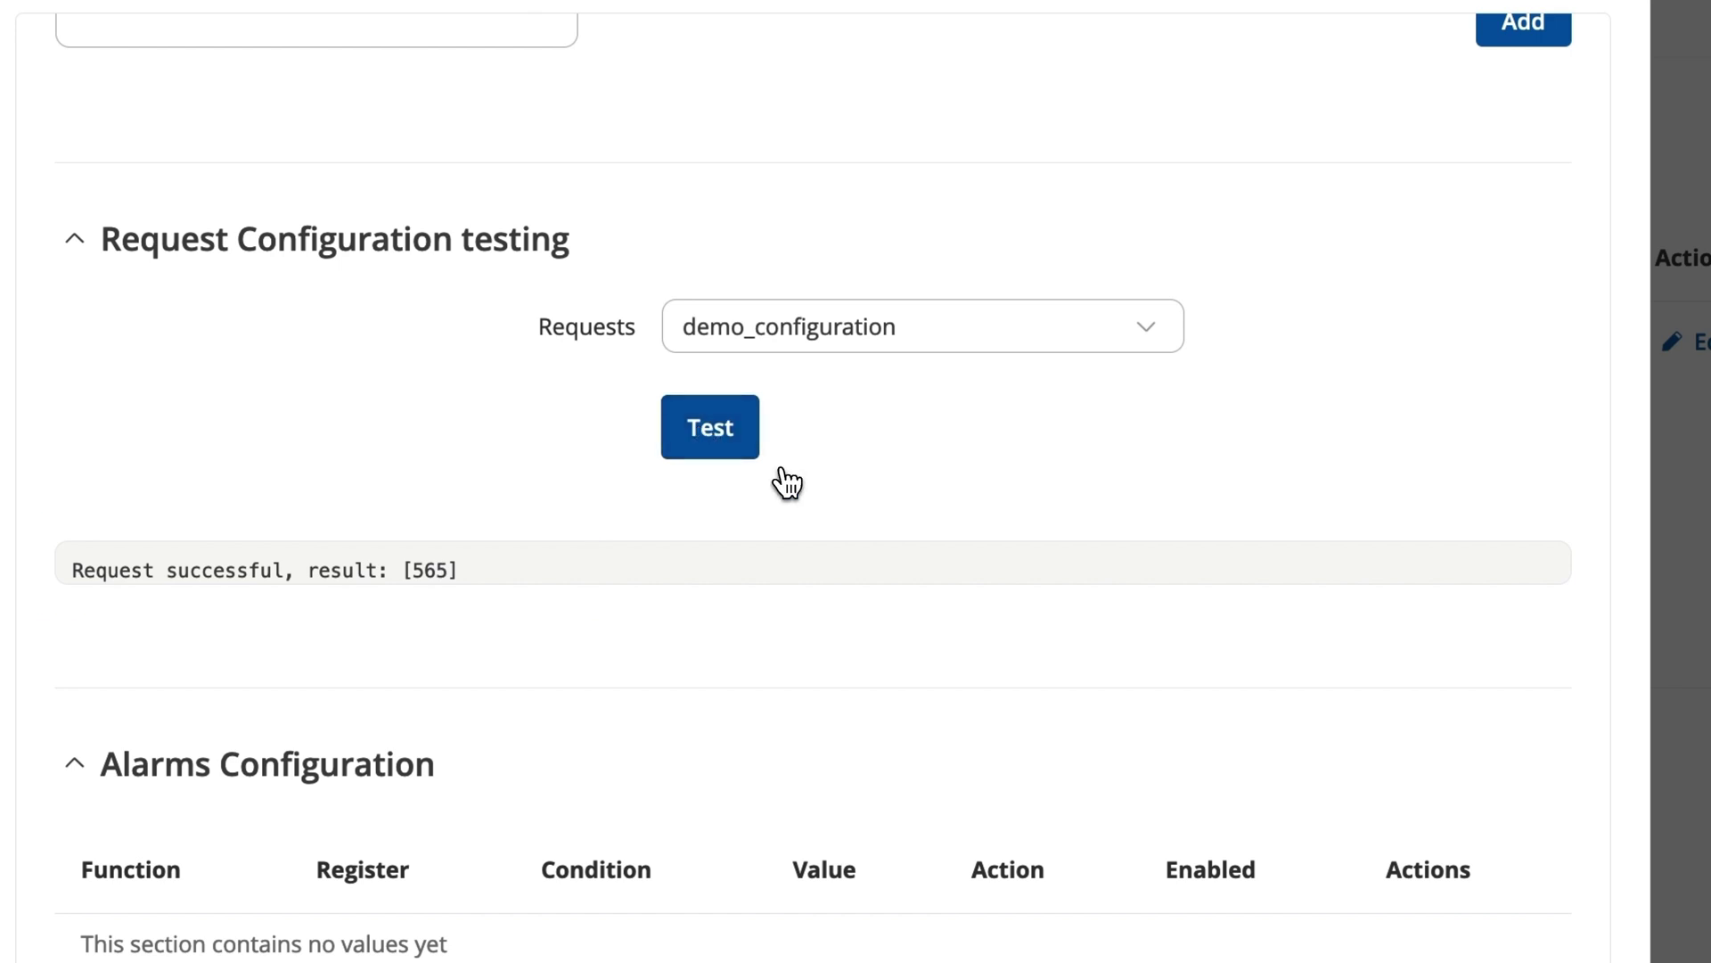
pyautogui.scroll(-1, 787, 630)
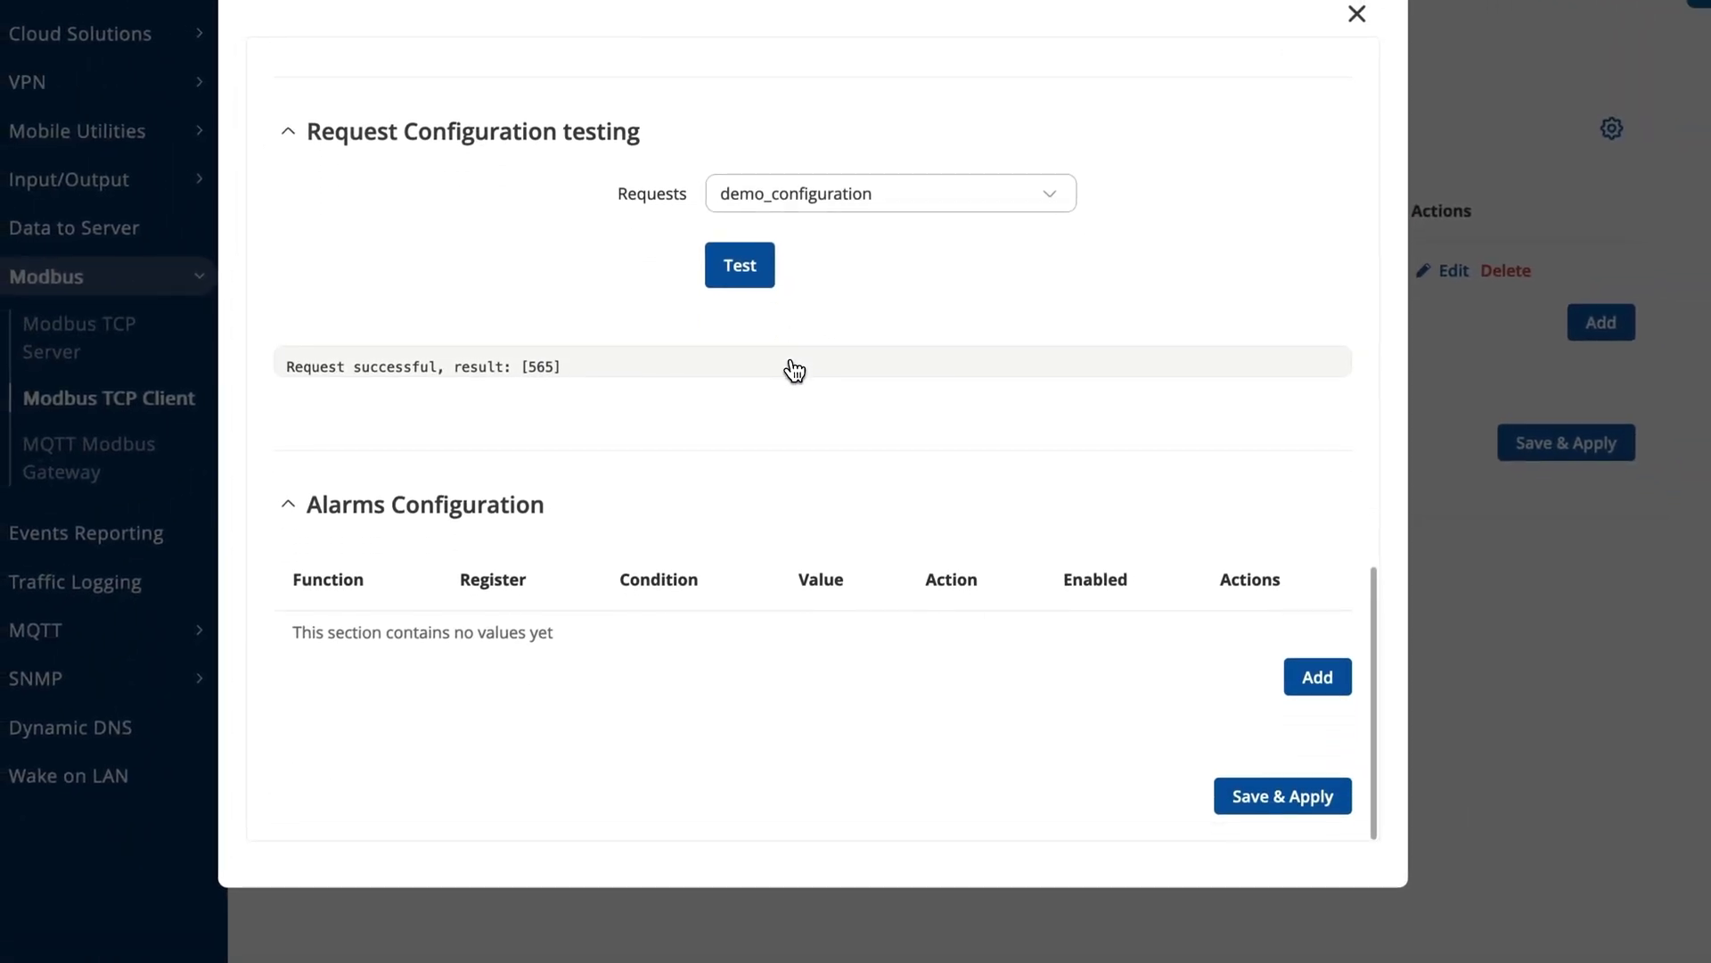
pyautogui.scroll(1, 793, 370)
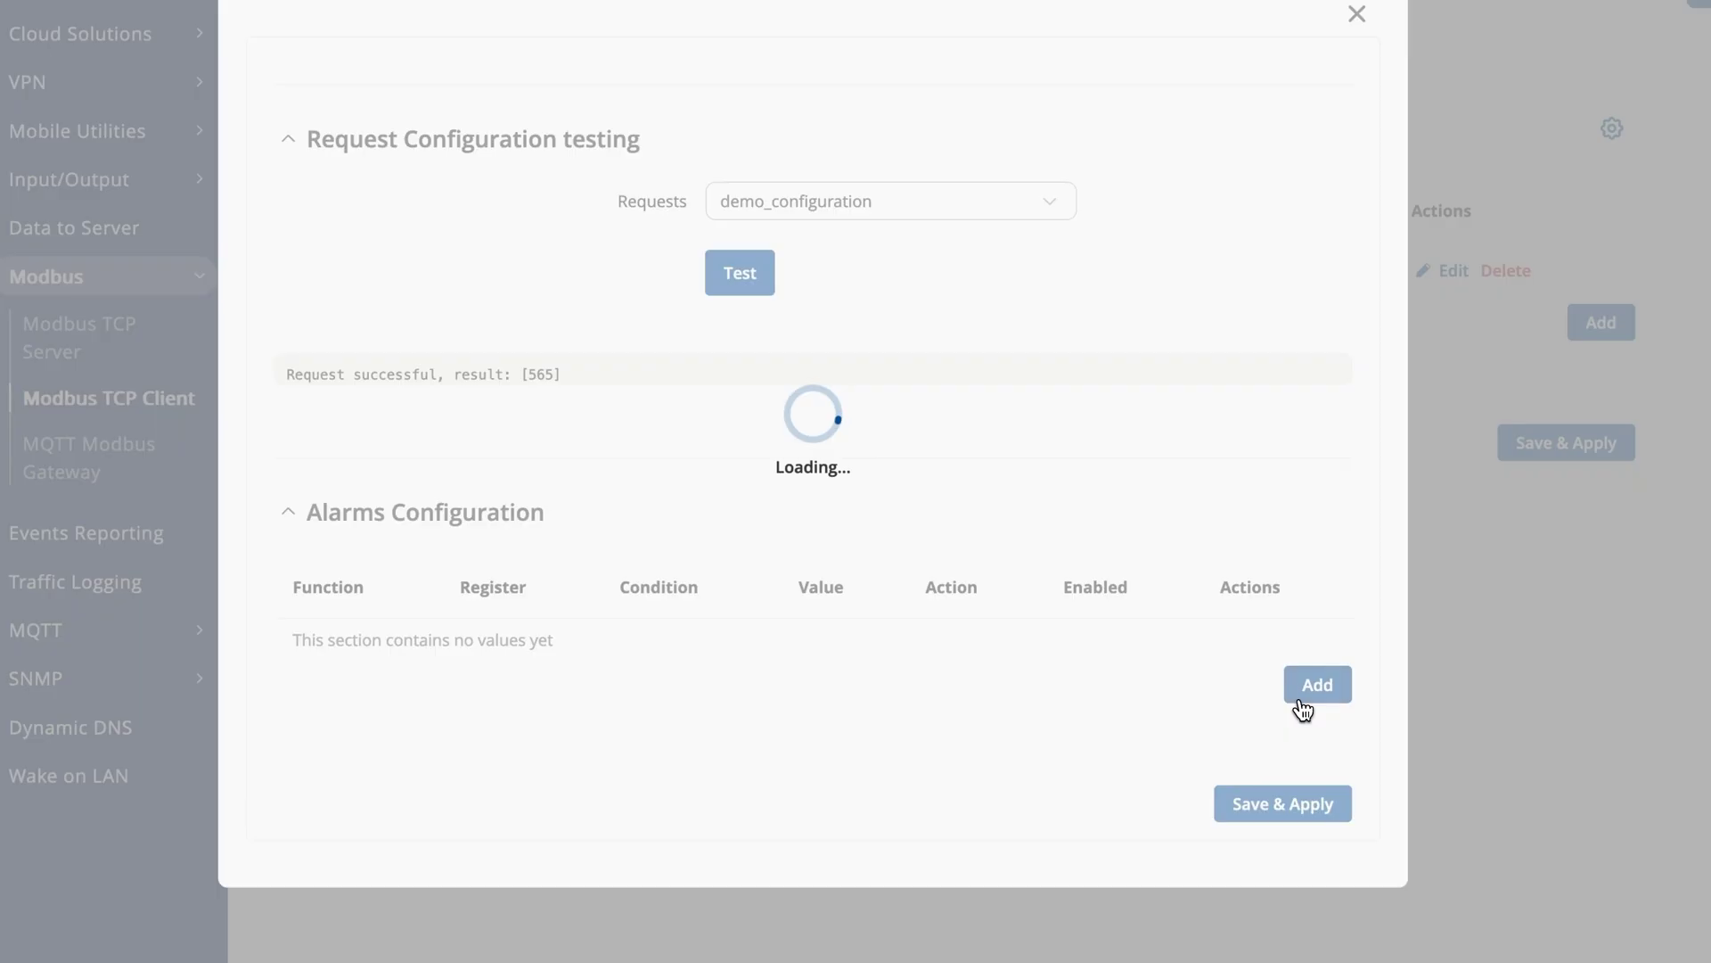
# Enable the alarm: Read Holding Registers (3), 32bit UINT byte order 1,2,3,4, register 2, More than 2.
pyautogui.scroll(10, 1230, 661)
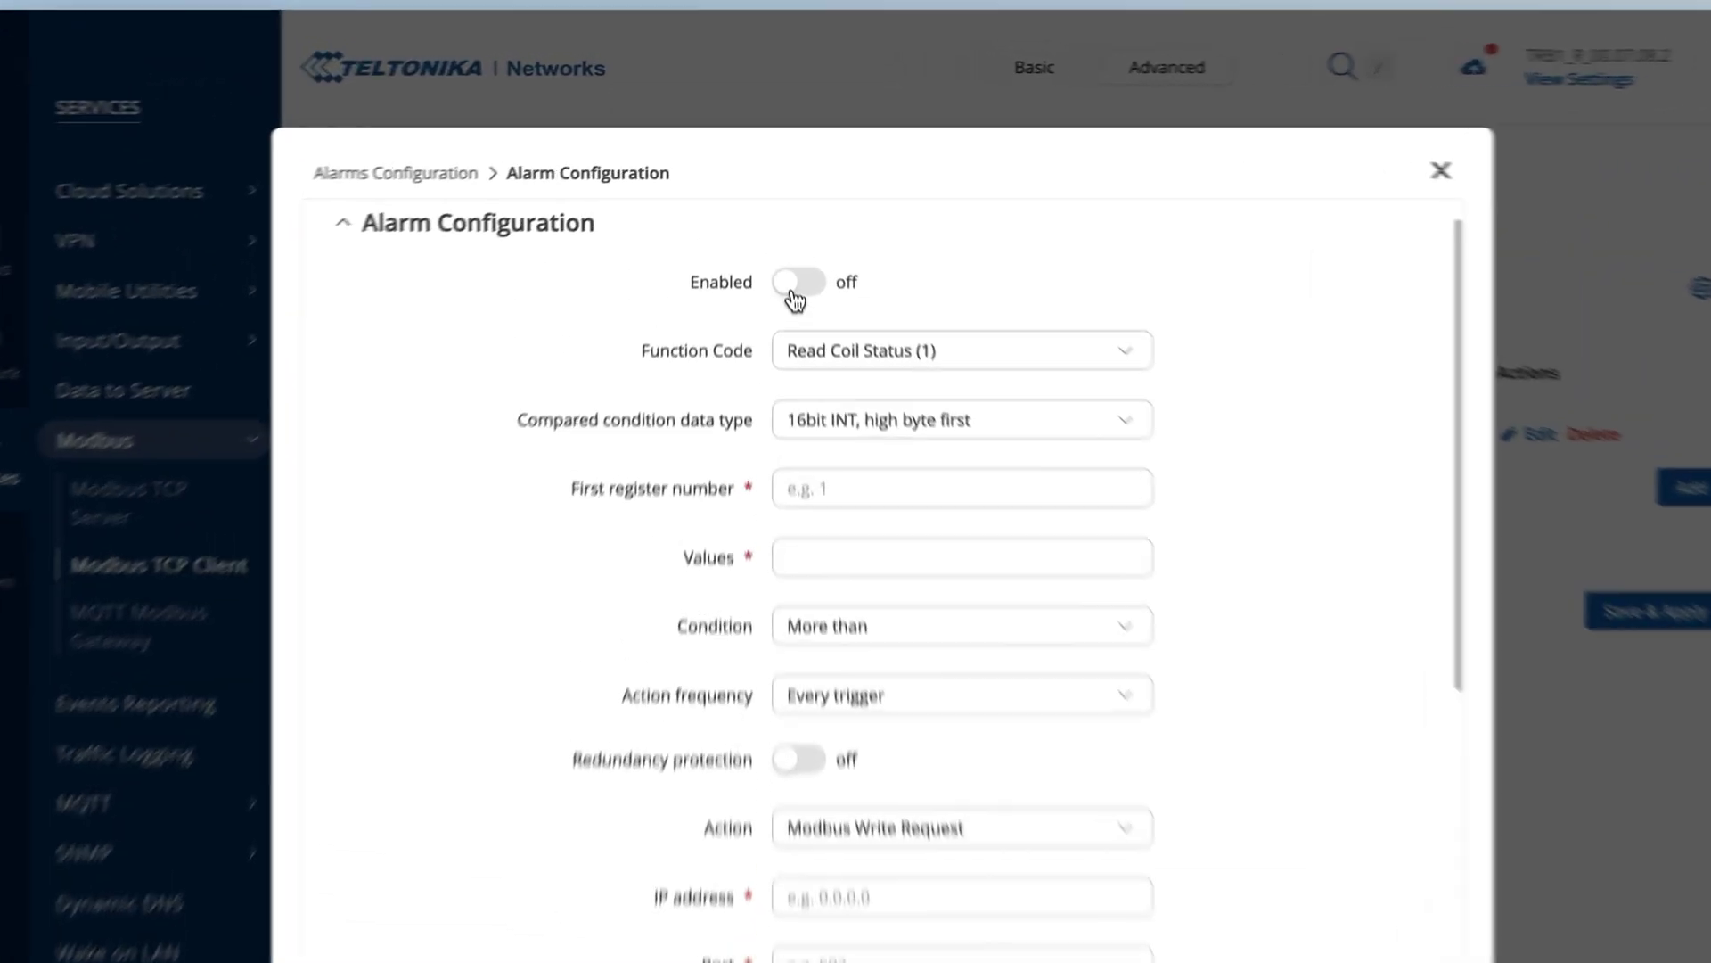
pyautogui.click(791, 236)
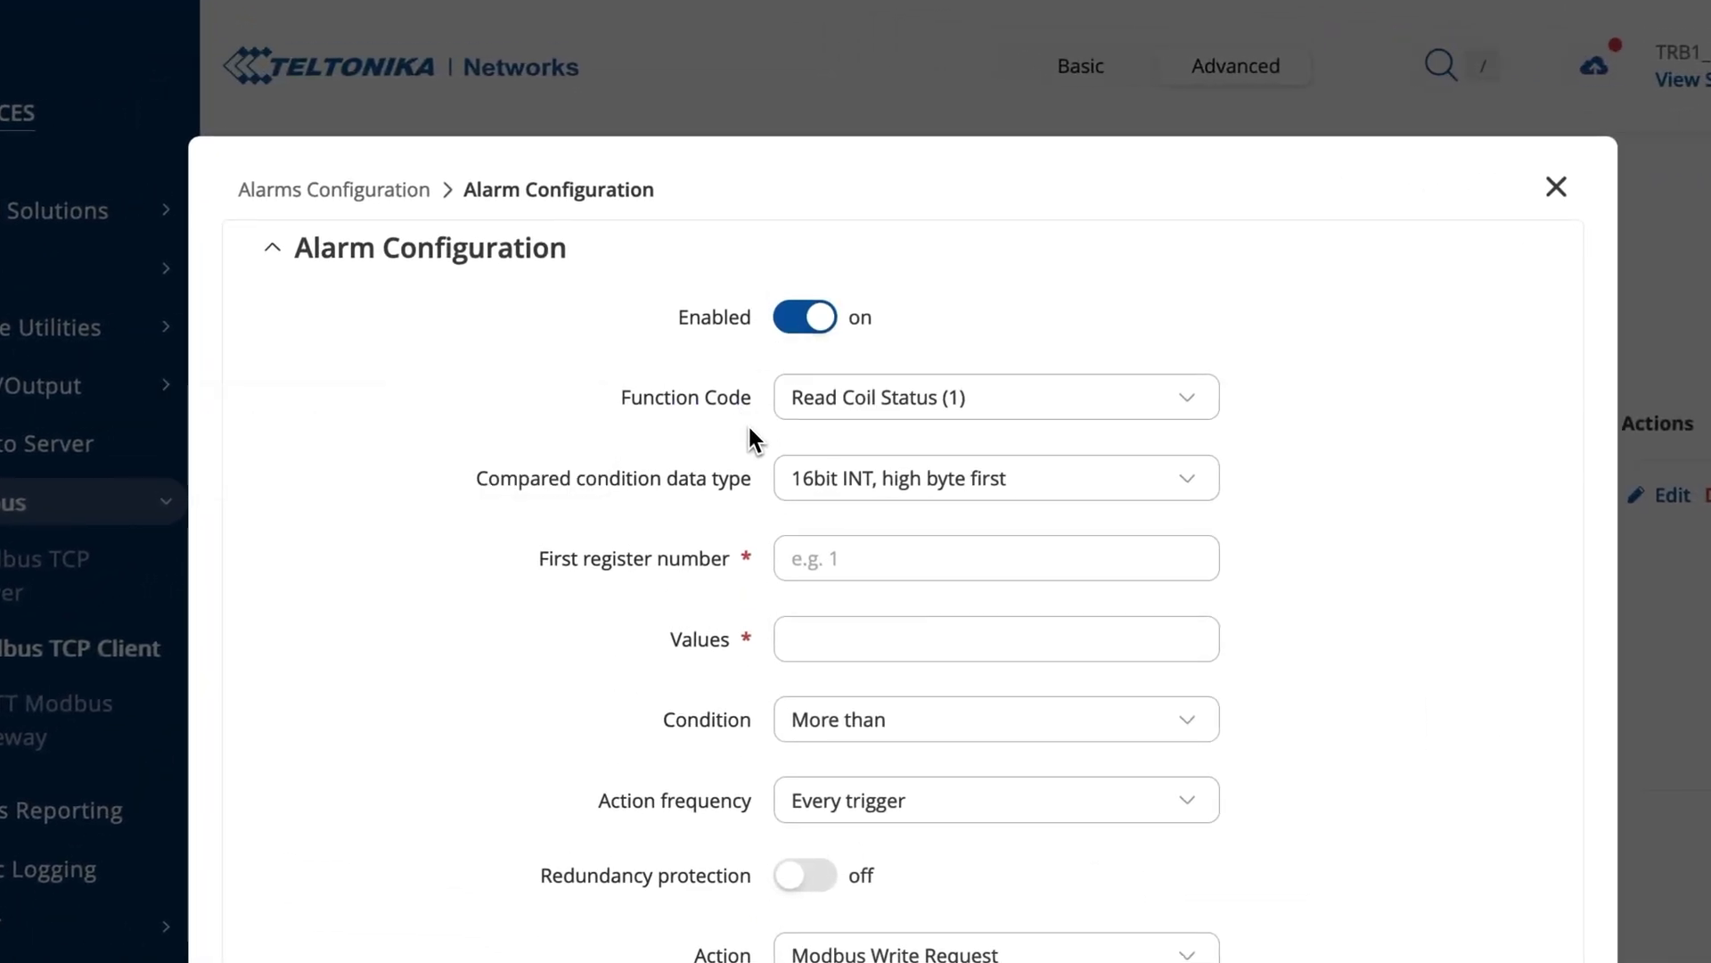
pyautogui.click(876, 416)
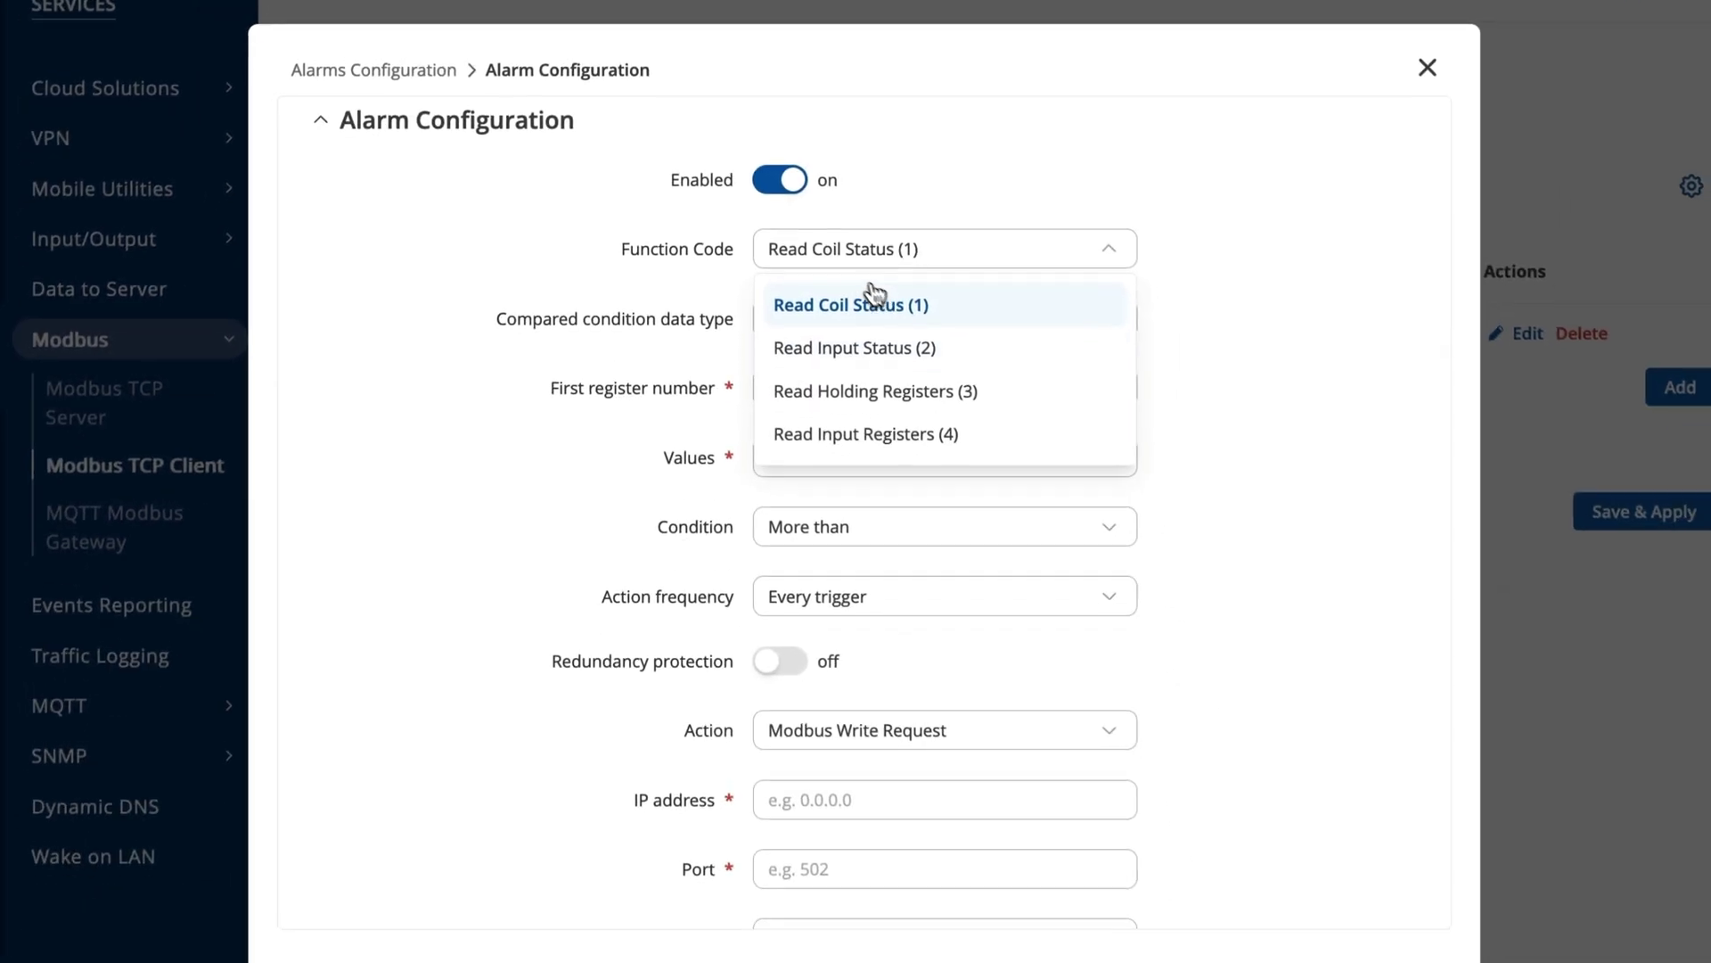
pyautogui.click(945, 383)
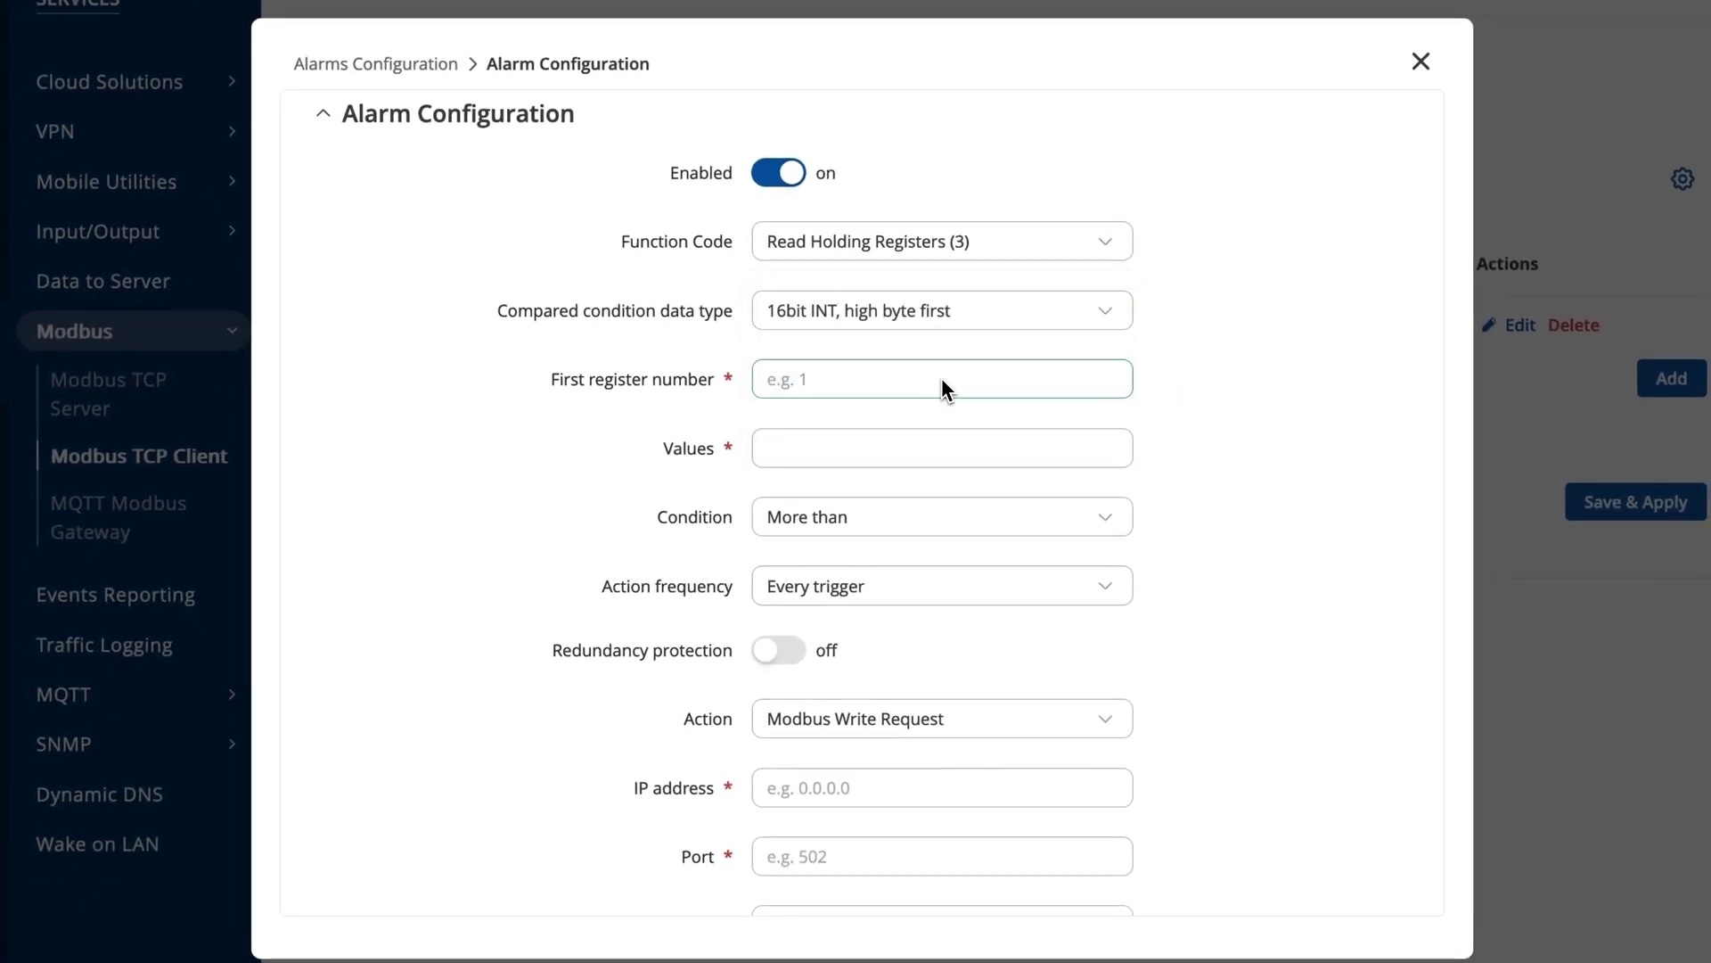
pyautogui.click(941, 310)
pyautogui.scroll(-5, 943, 446)
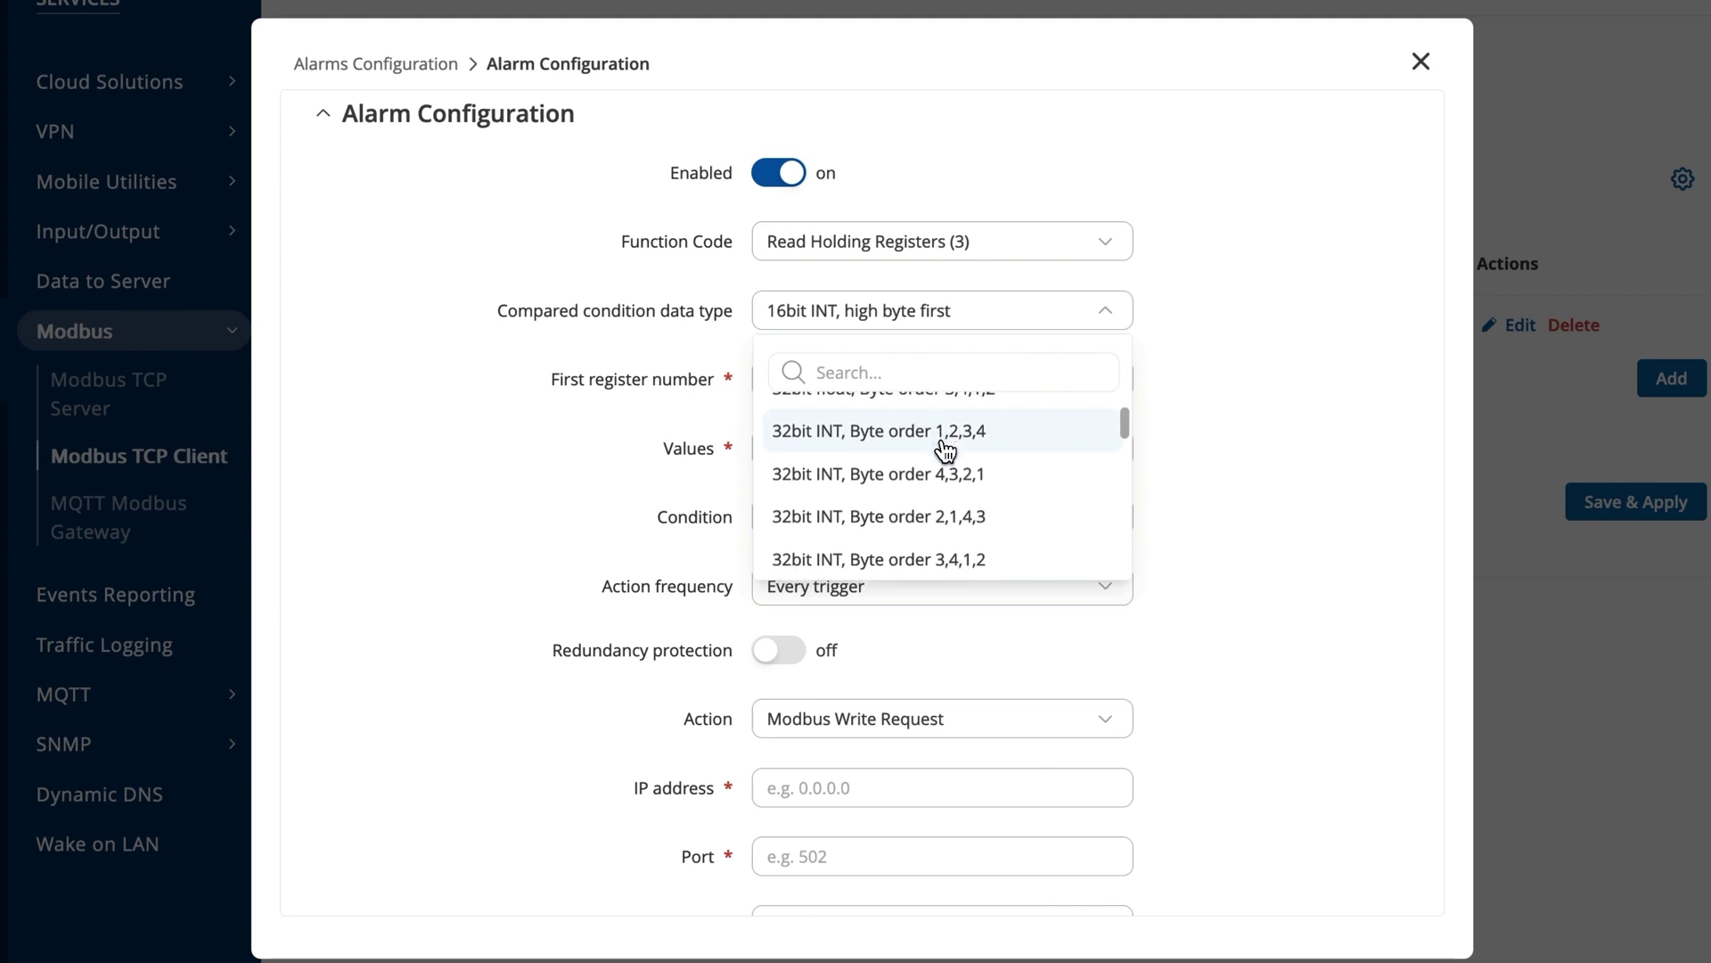
pyautogui.scroll(-2, 945, 450)
pyautogui.click(919, 435)
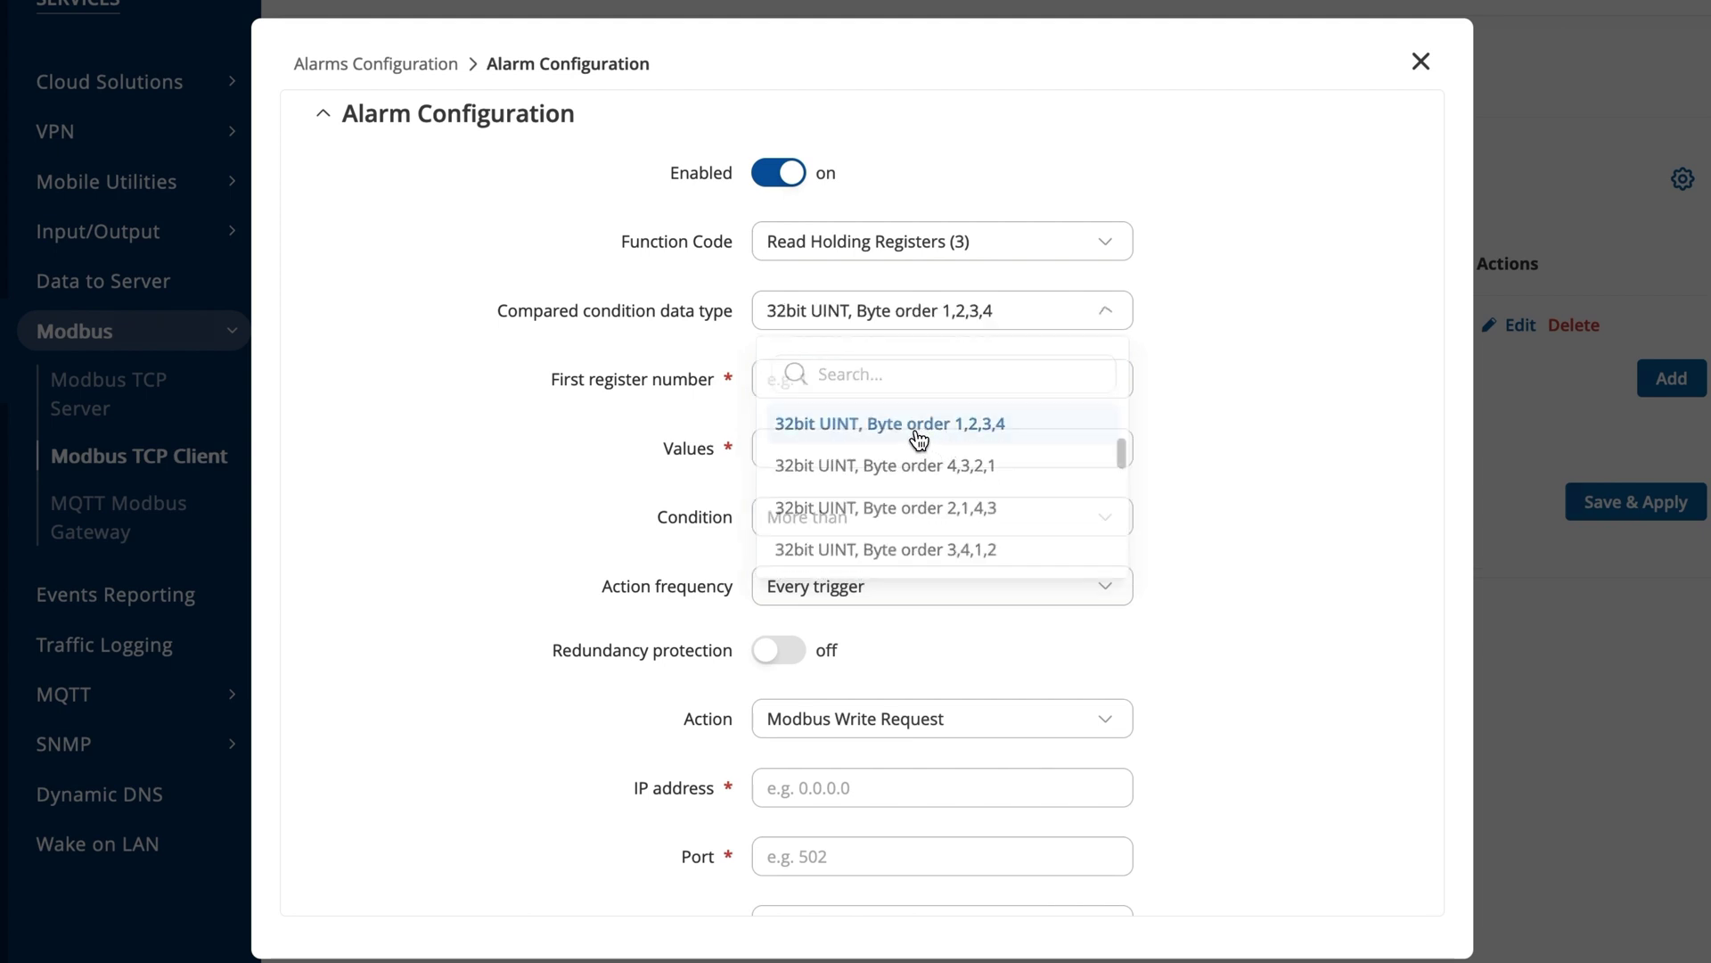
pyautogui.click(849, 382)
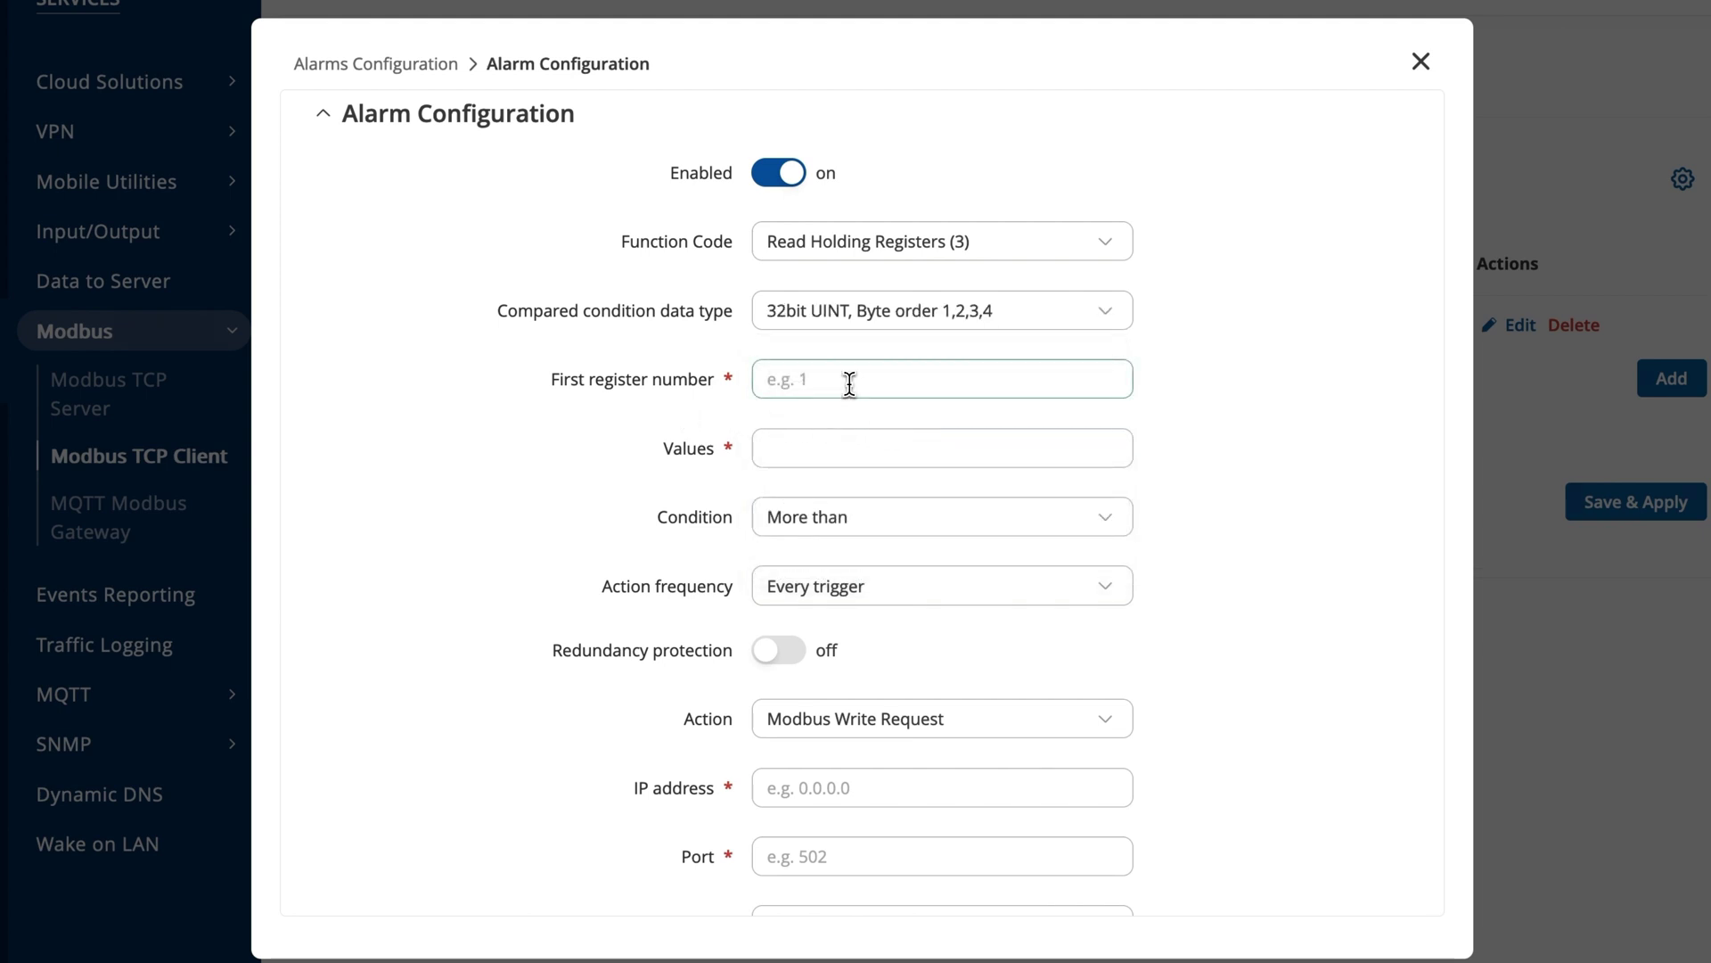
pyautogui.write('2')
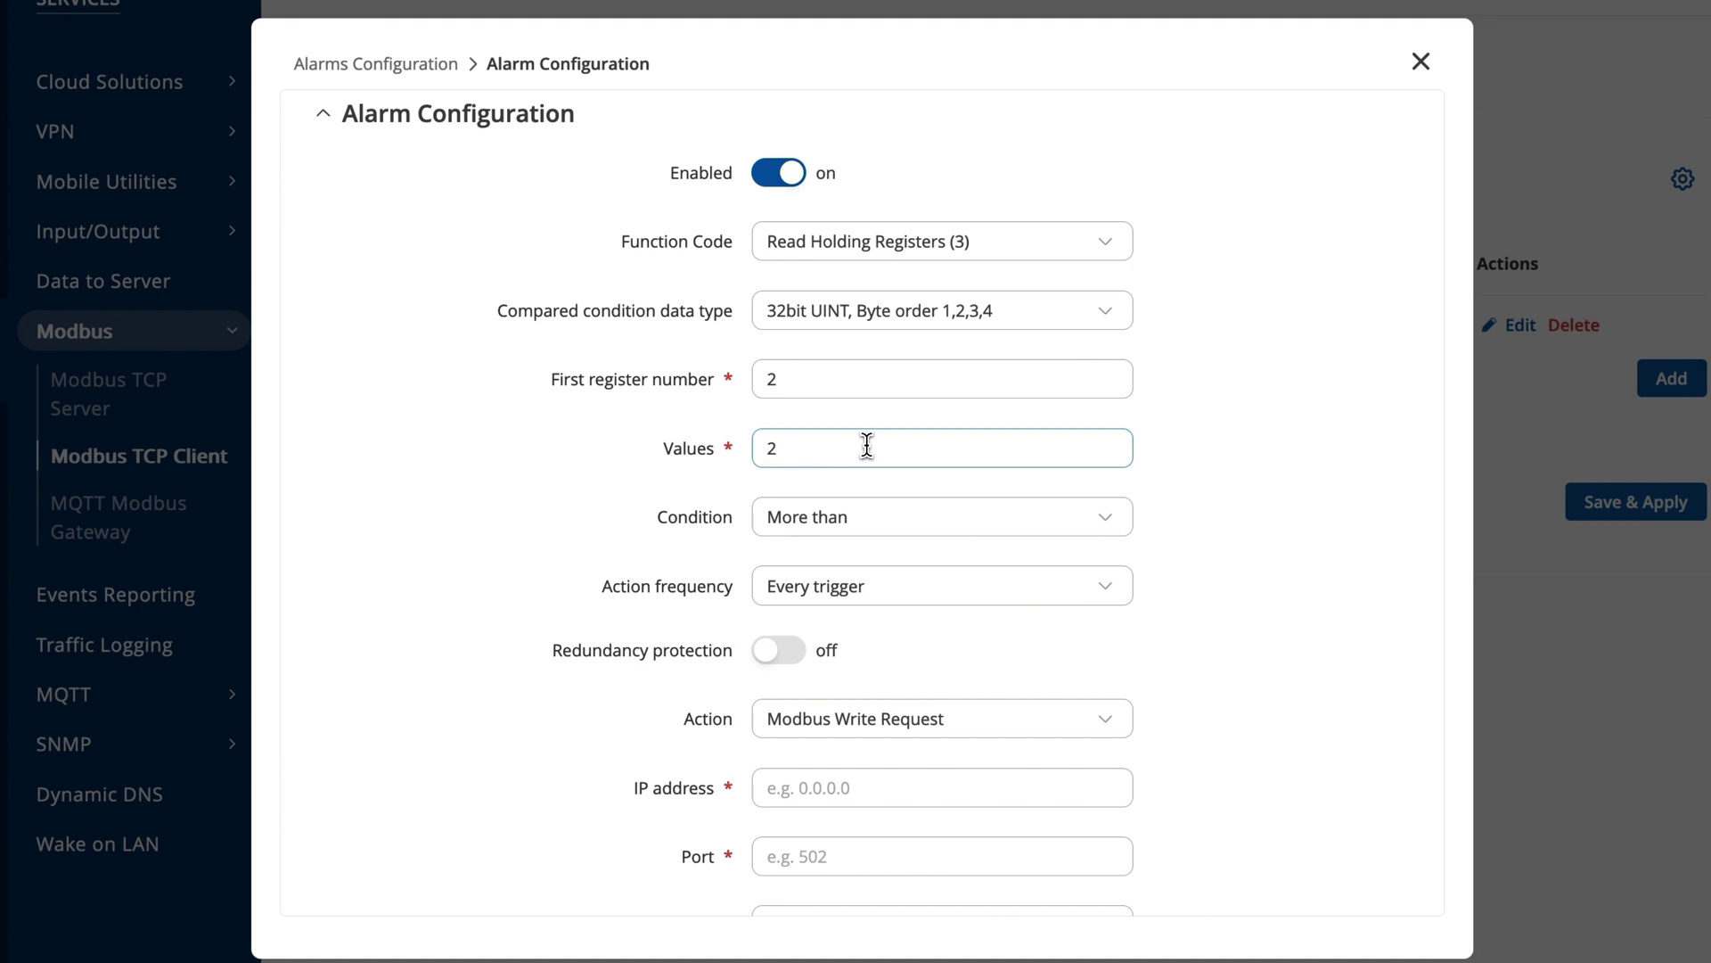
pyautogui.scroll(-3, 867, 443)
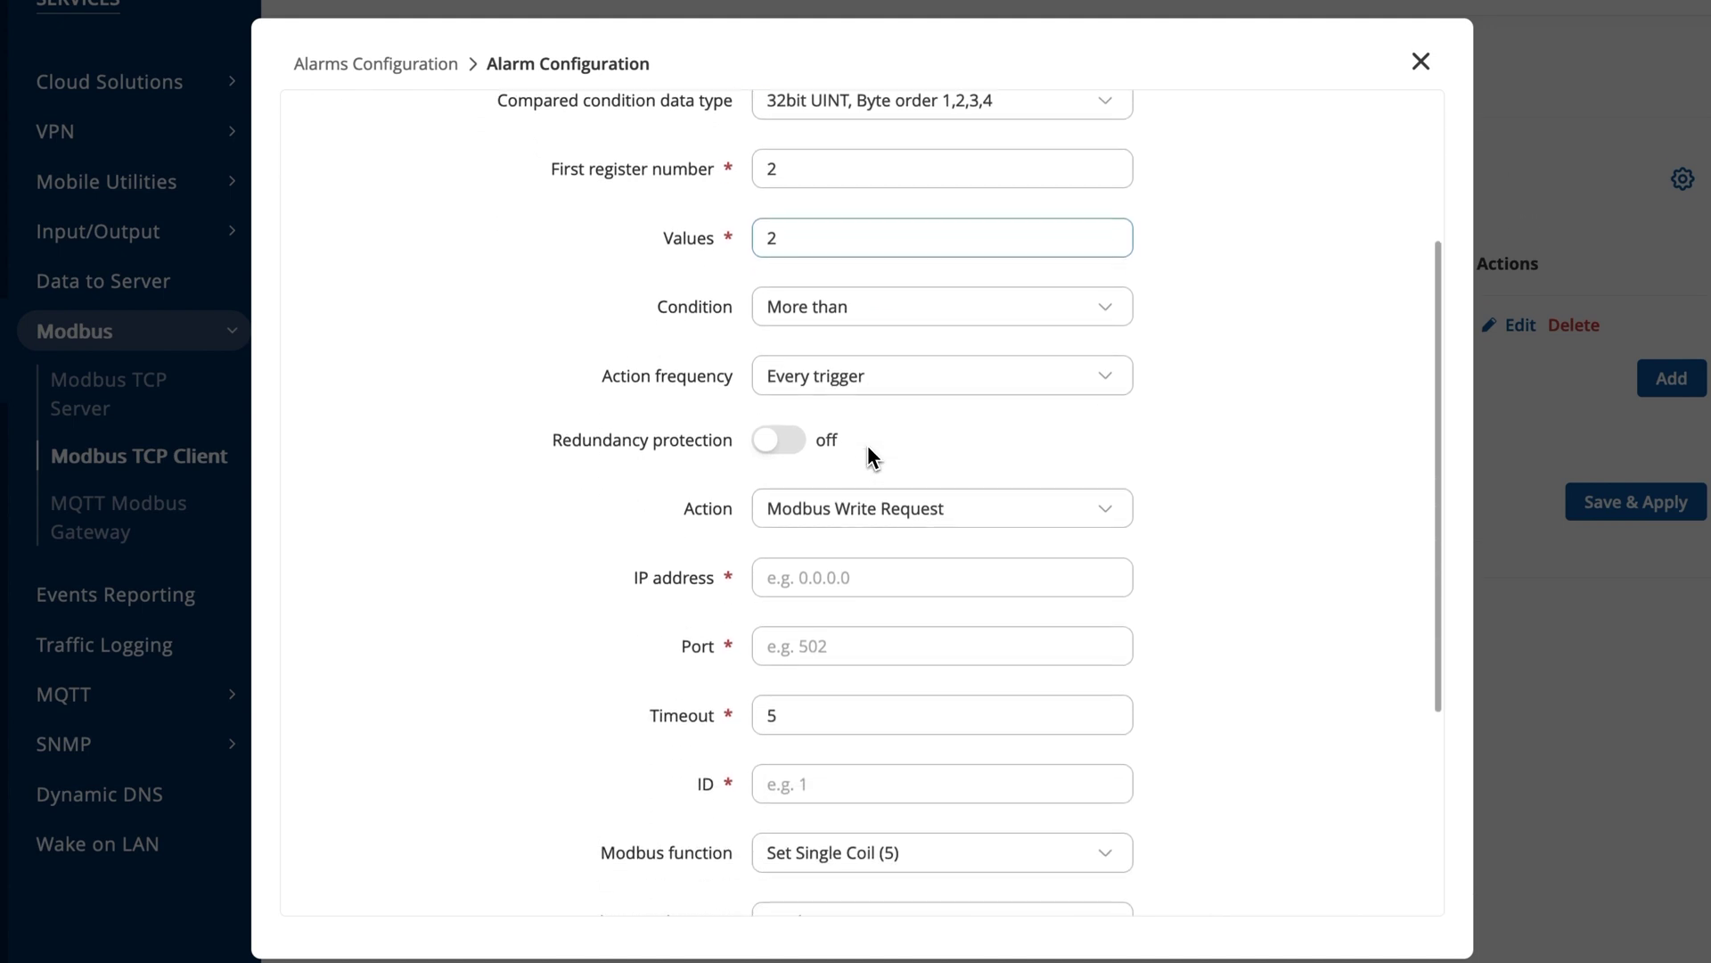
# Make the alarm send SMS 'Test message' to a recipient phone number, then save and apply.
pyautogui.click(947, 477)
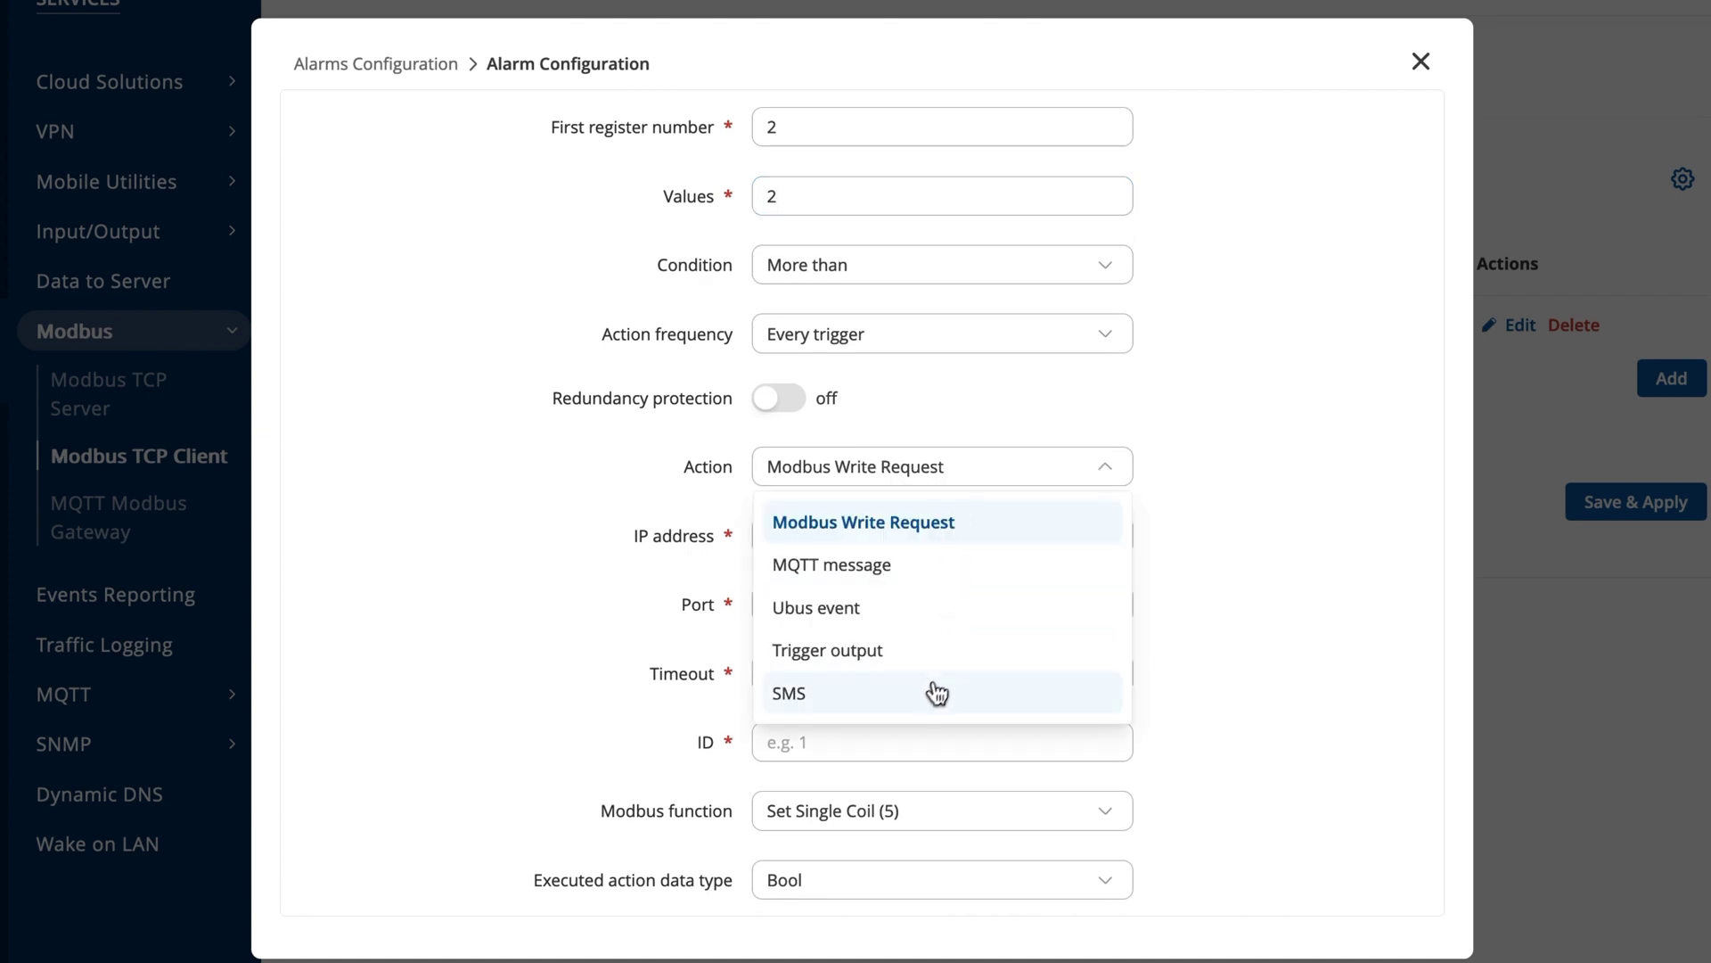
pyautogui.click(937, 693)
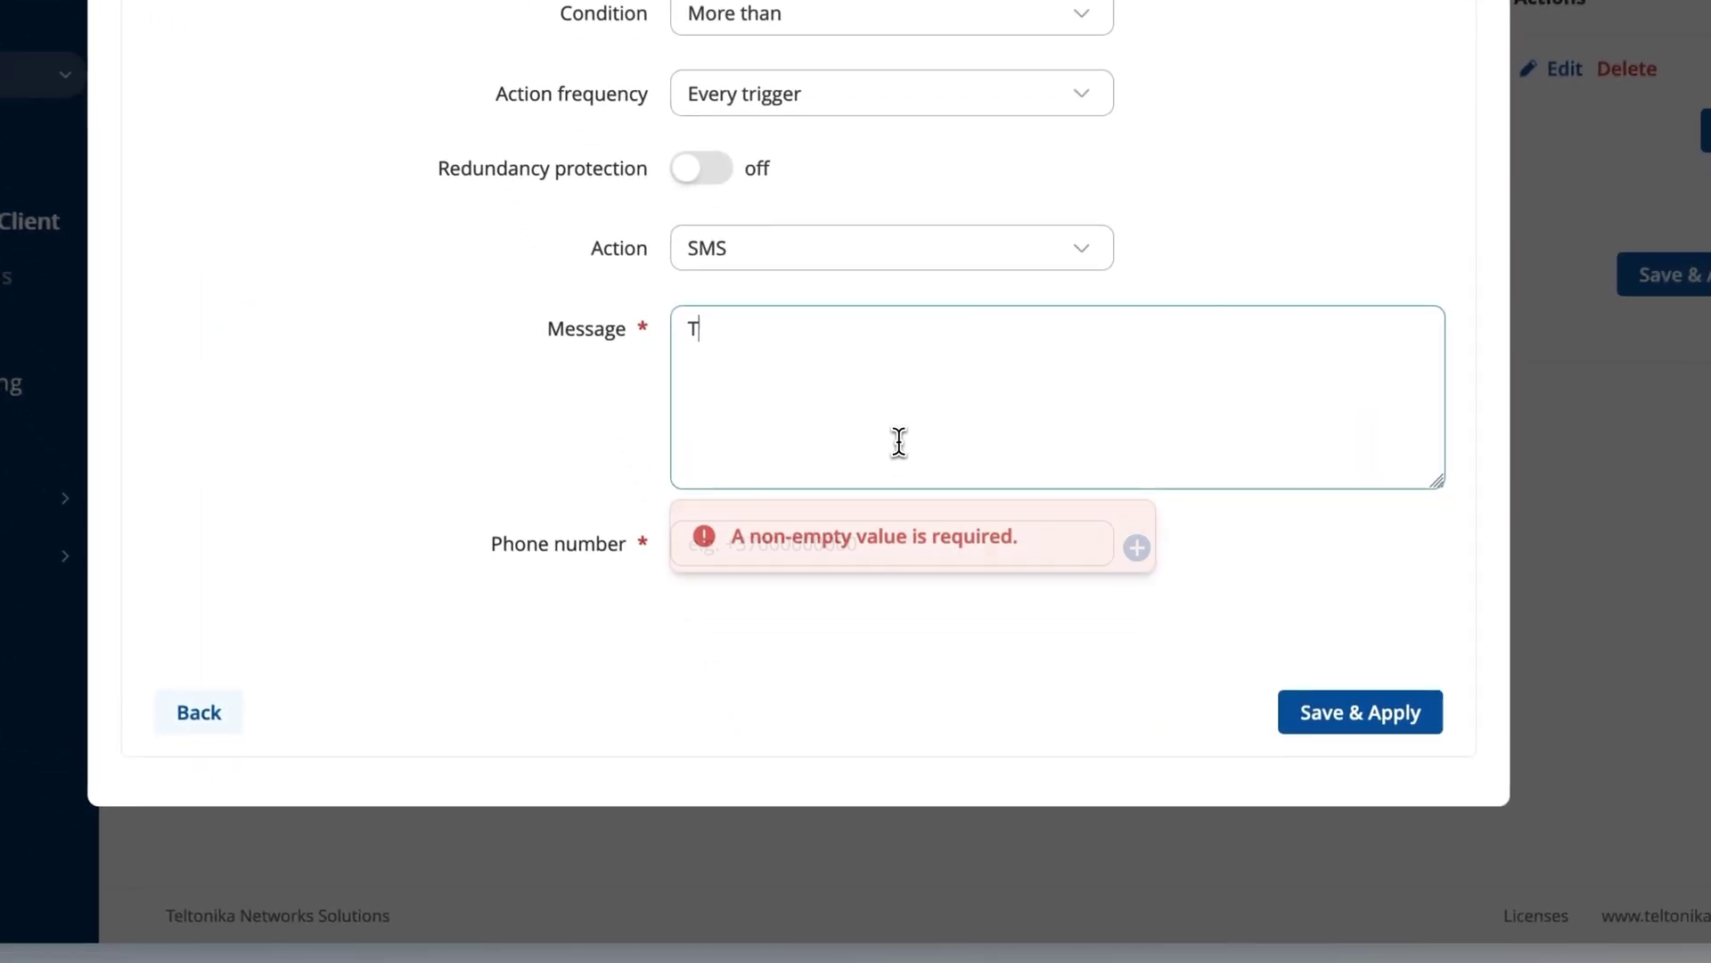
pyautogui.write('est message')
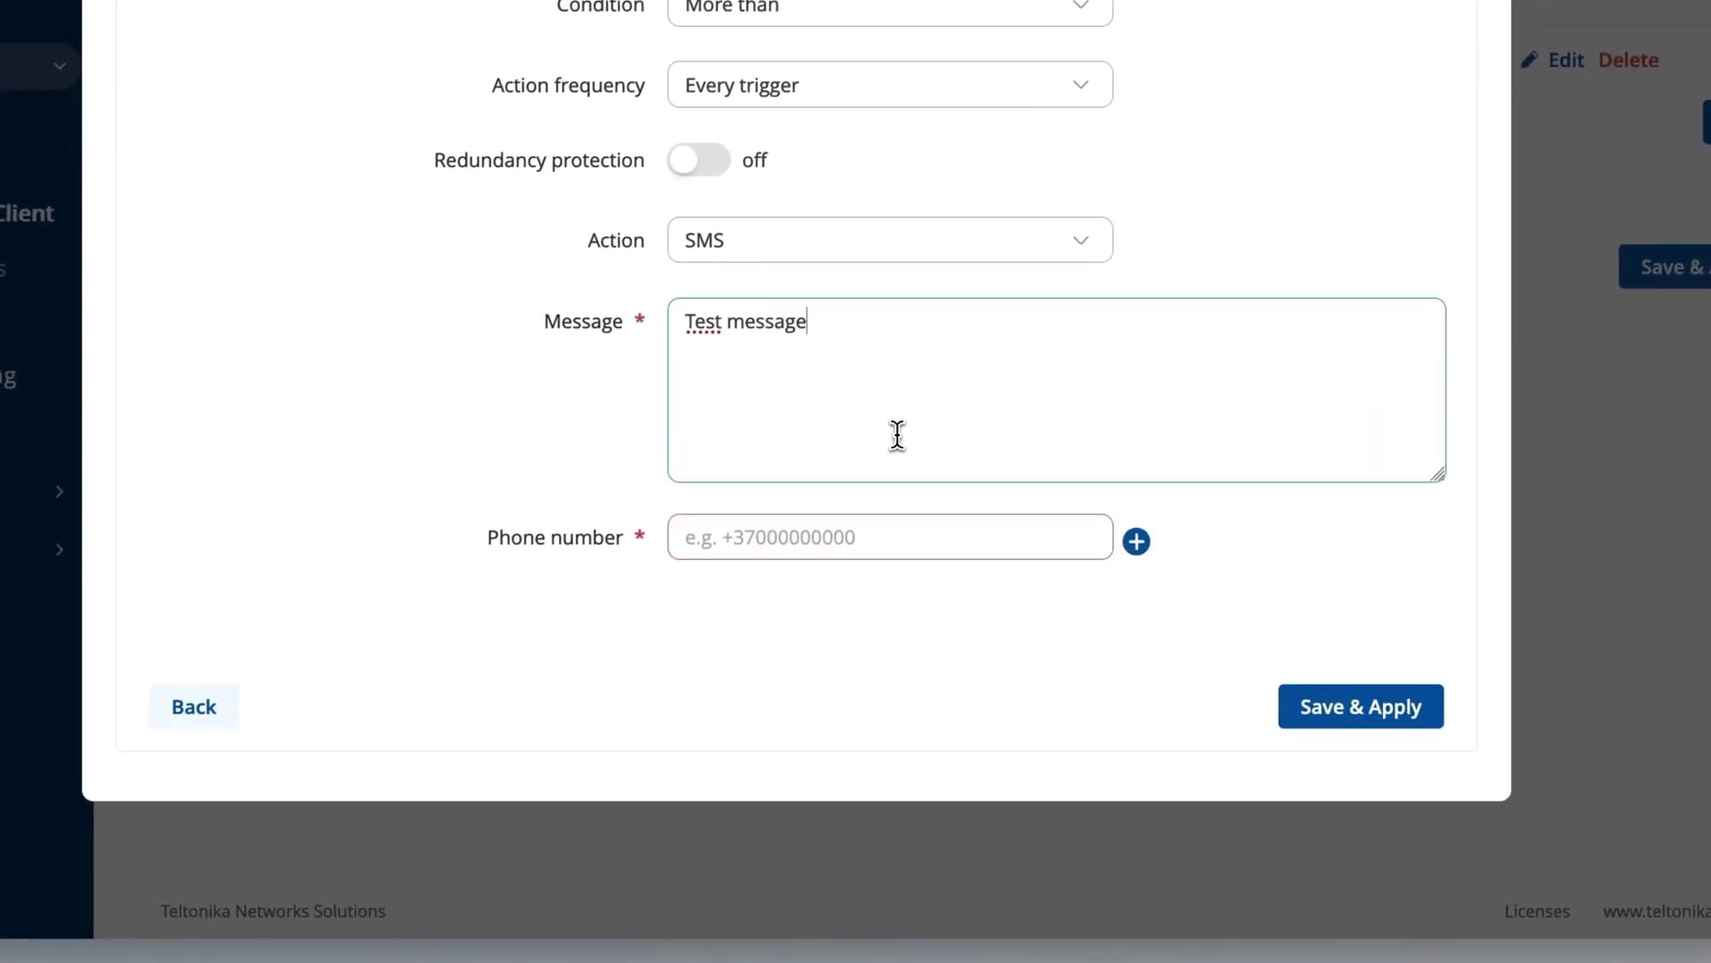
pyautogui.click(909, 535)
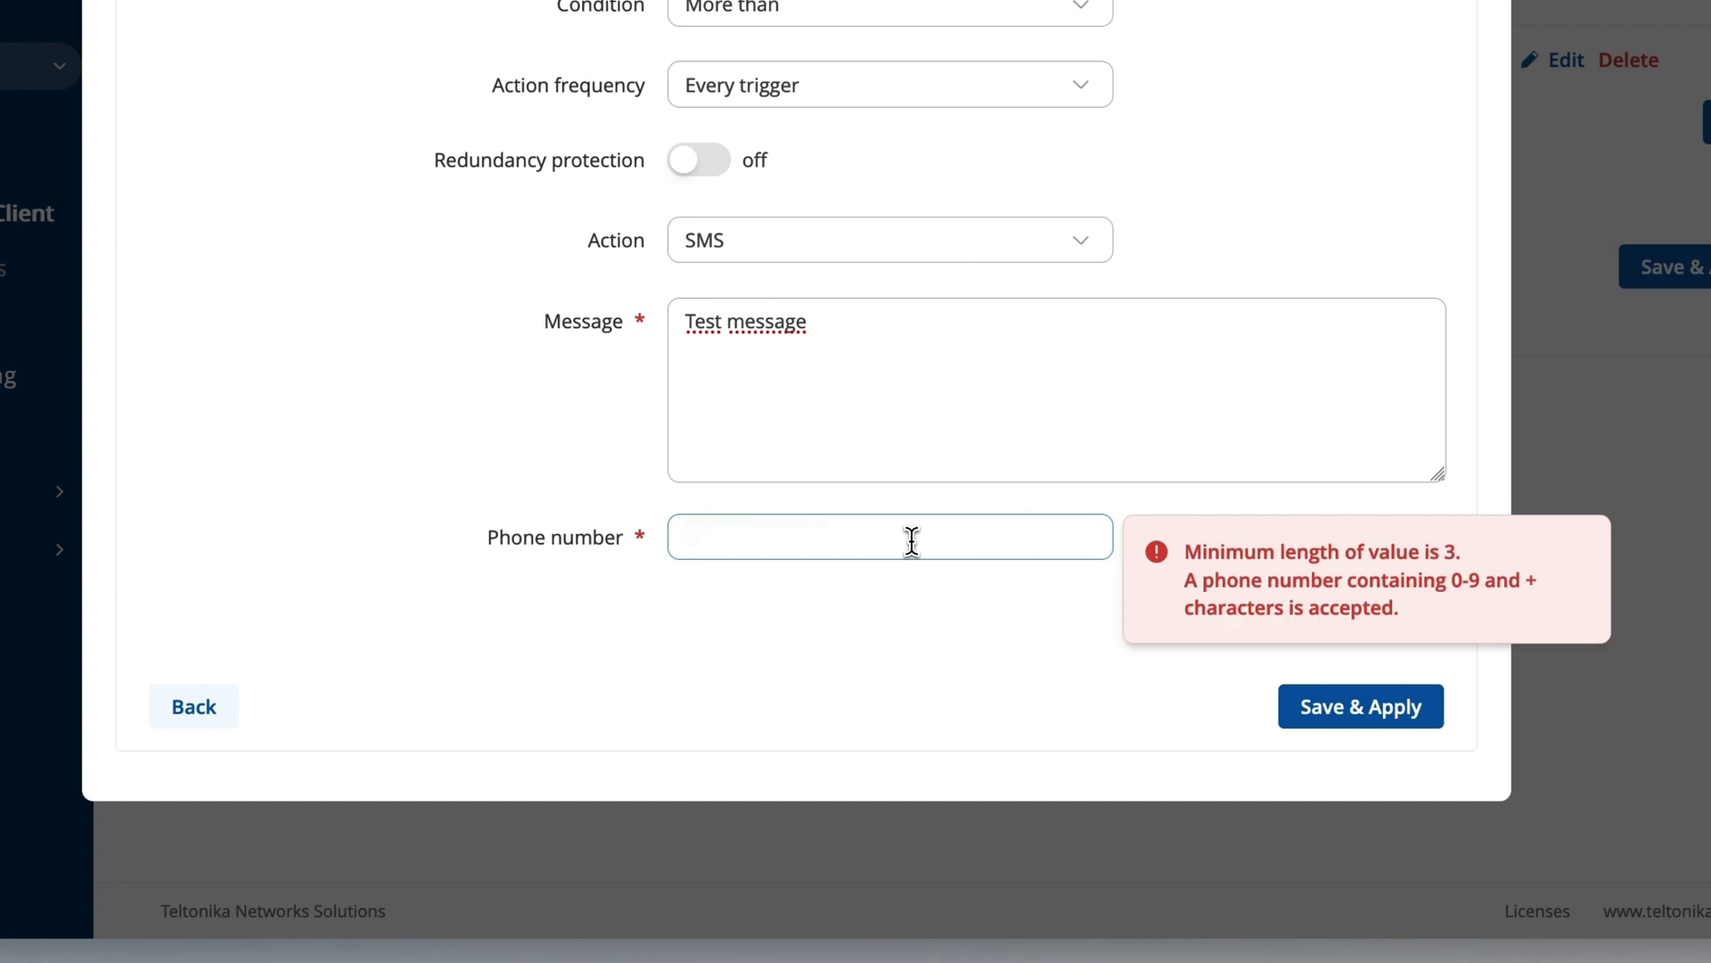
pyautogui.write('+37')
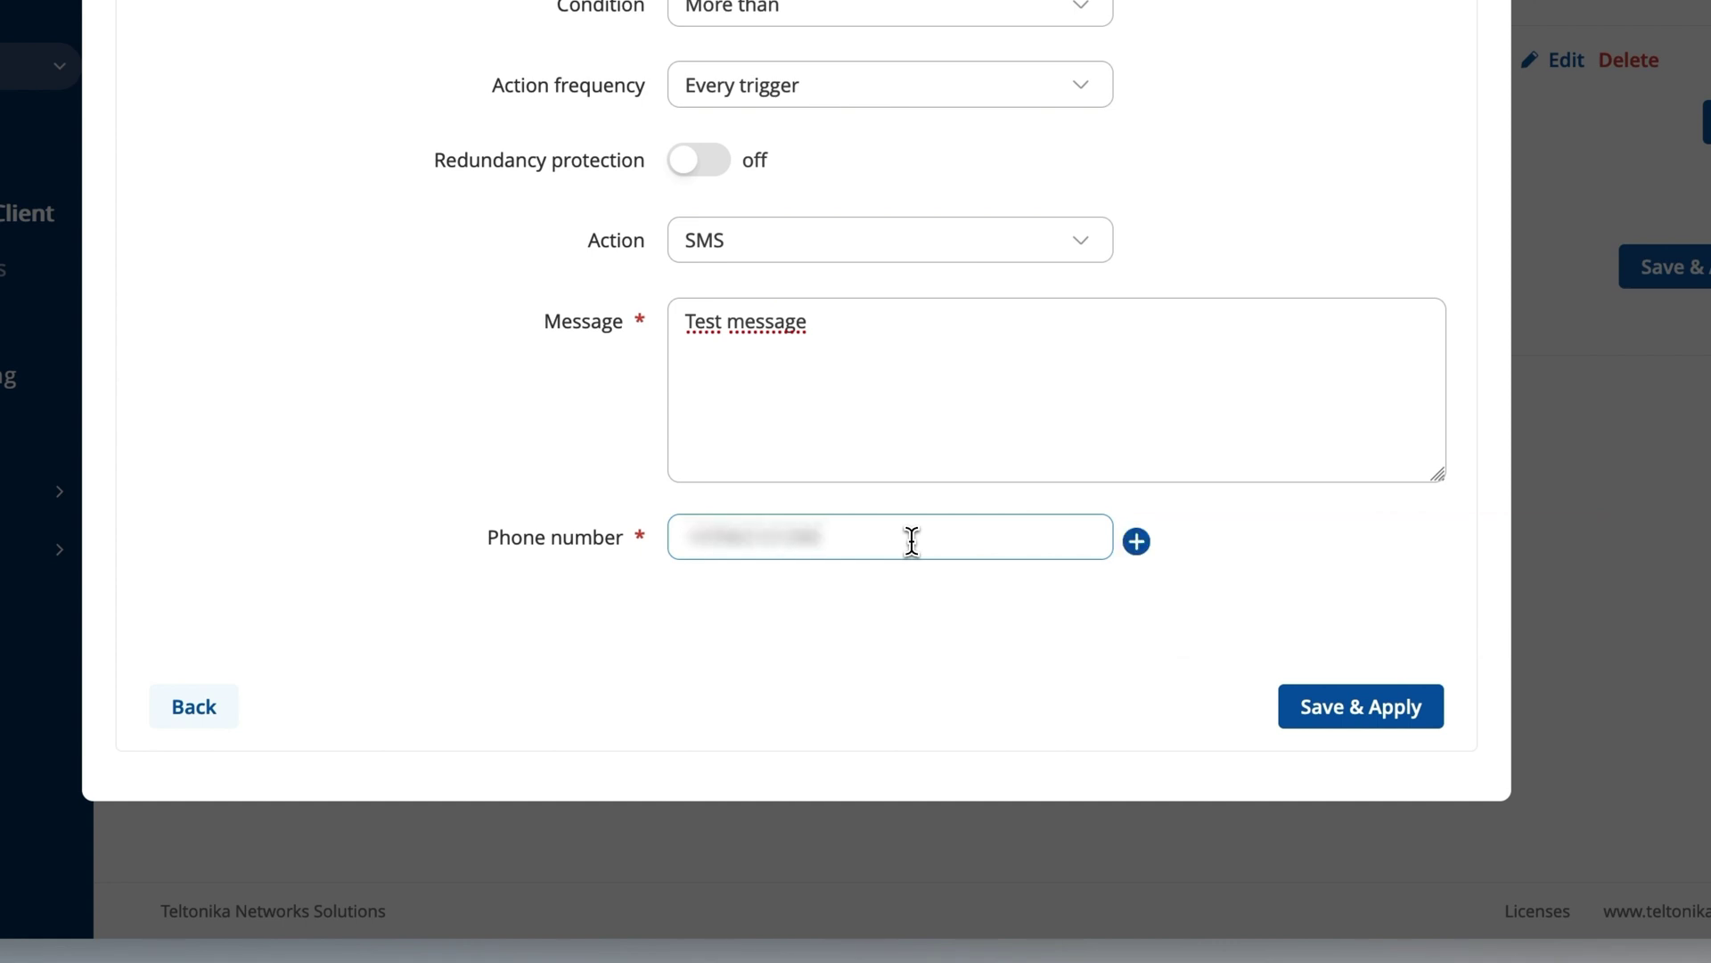
pyautogui.click(1333, 718)
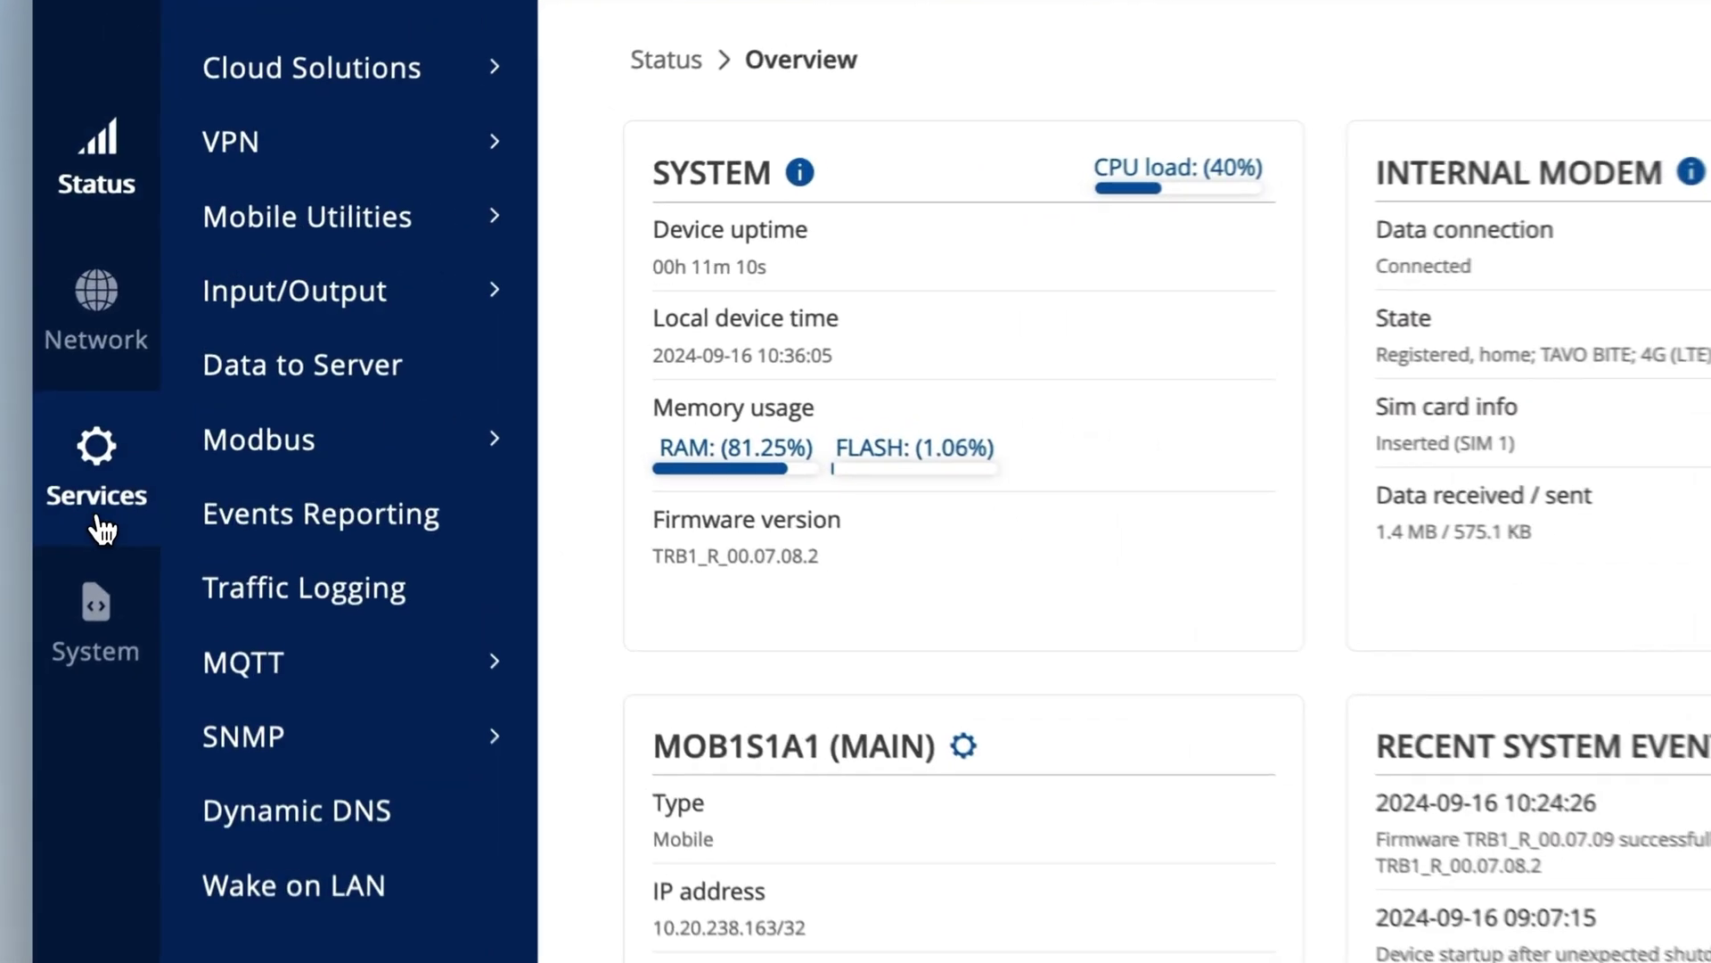
# Create a new Data to Server collection named Teltonika.
pyautogui.moveTo(234, 369)
pyautogui.click(319, 394)
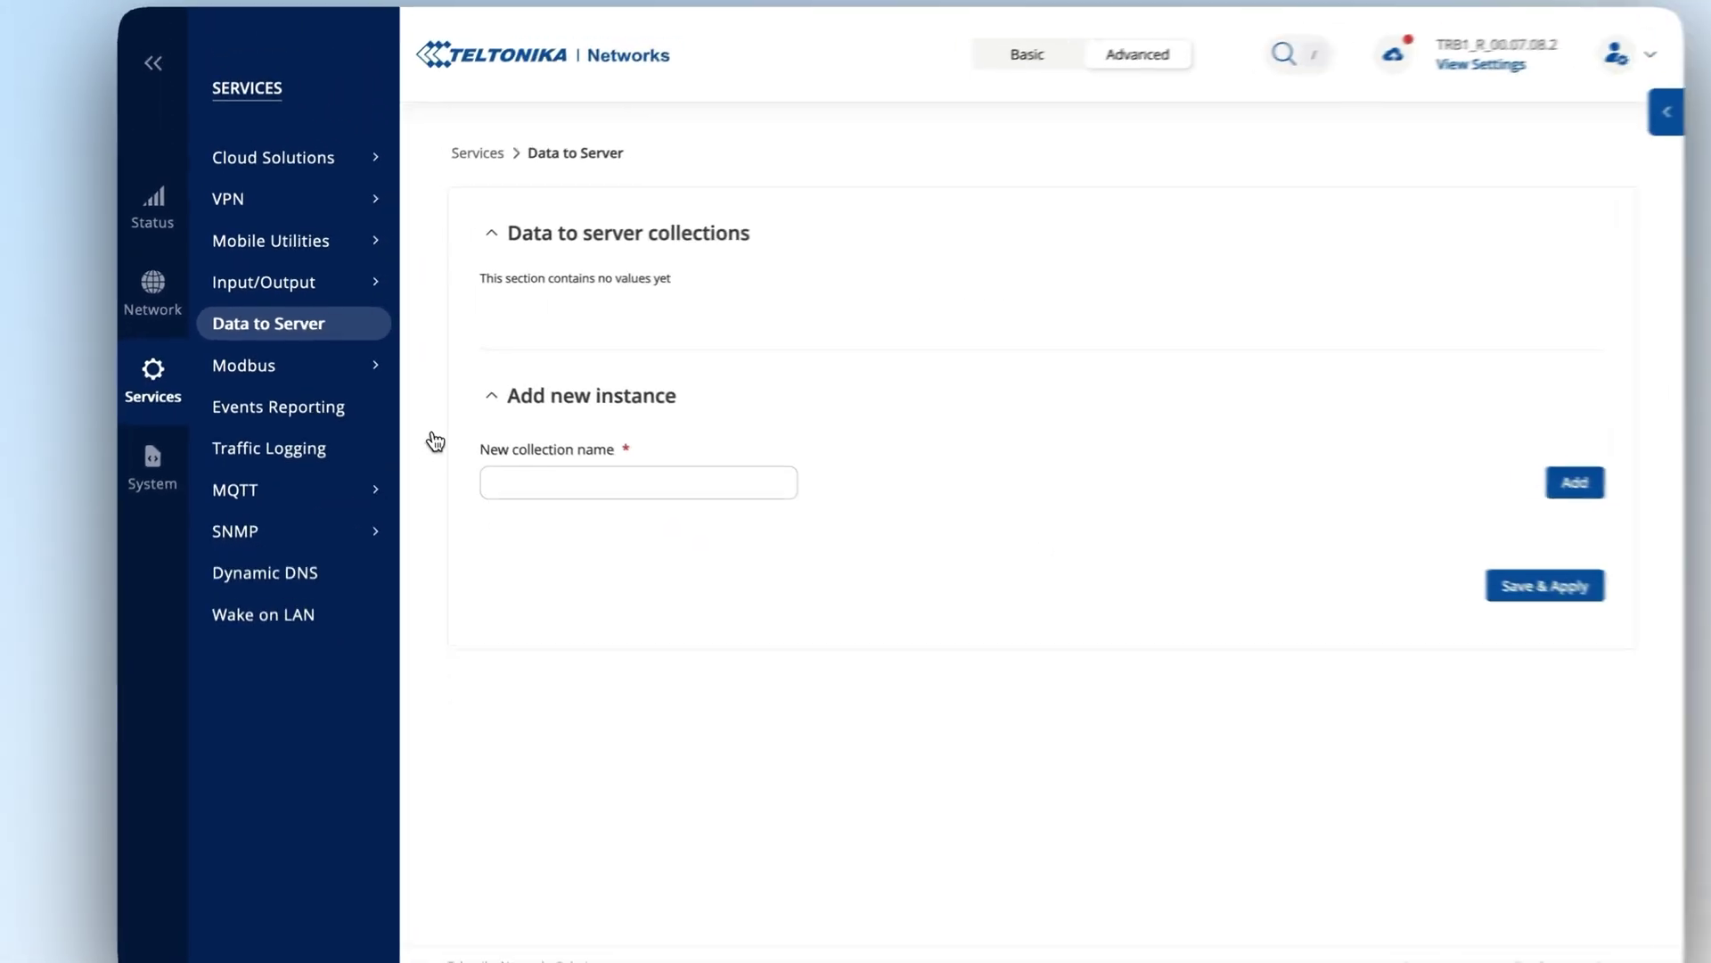
pyautogui.click(638, 485)
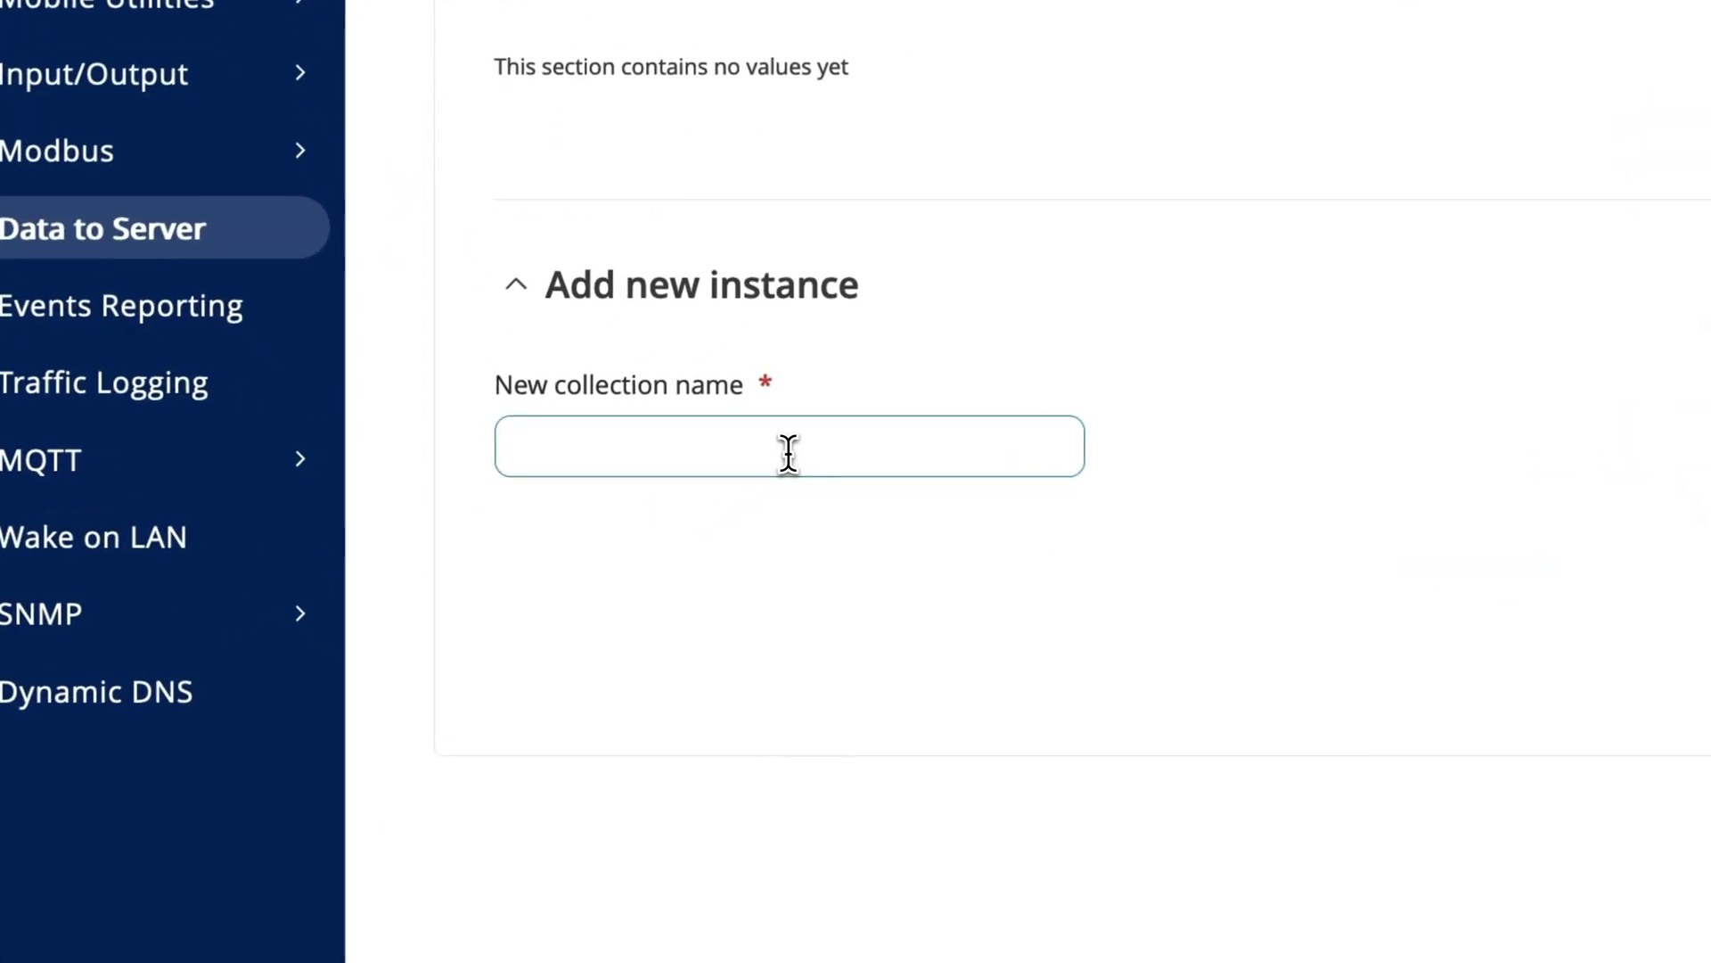
pyautogui.write('Teltonika')
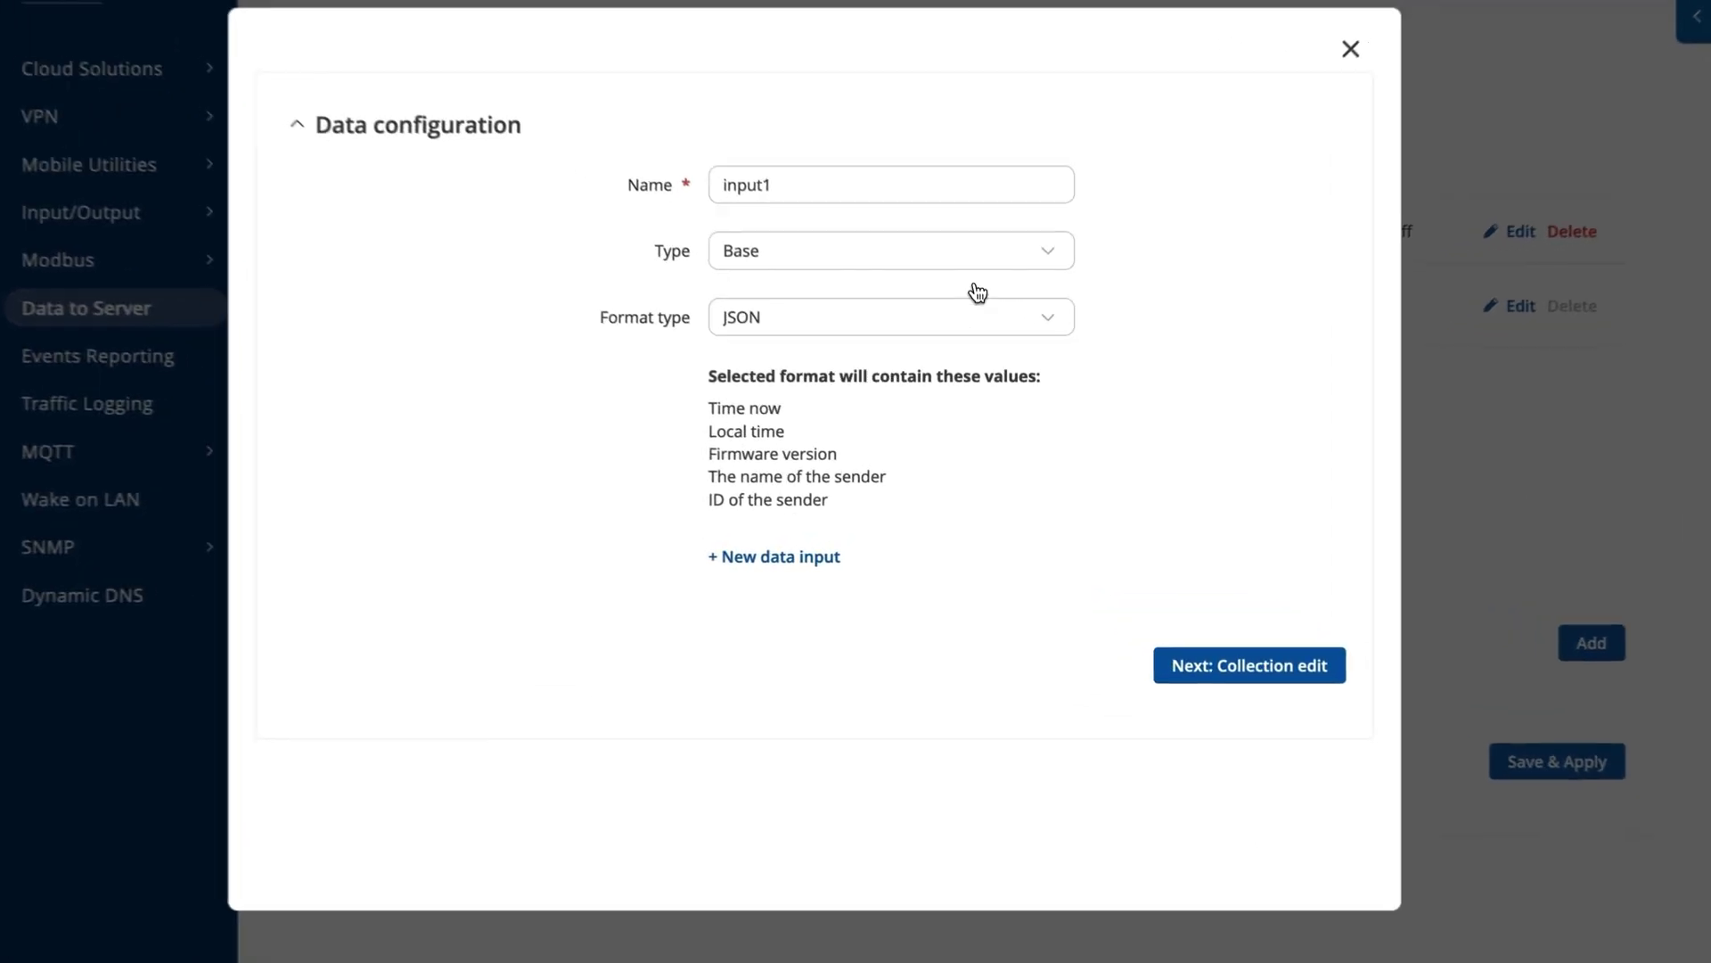
# Set data input input1's type to Modbus and continue to the collection settings.
pyautogui.click(967, 314)
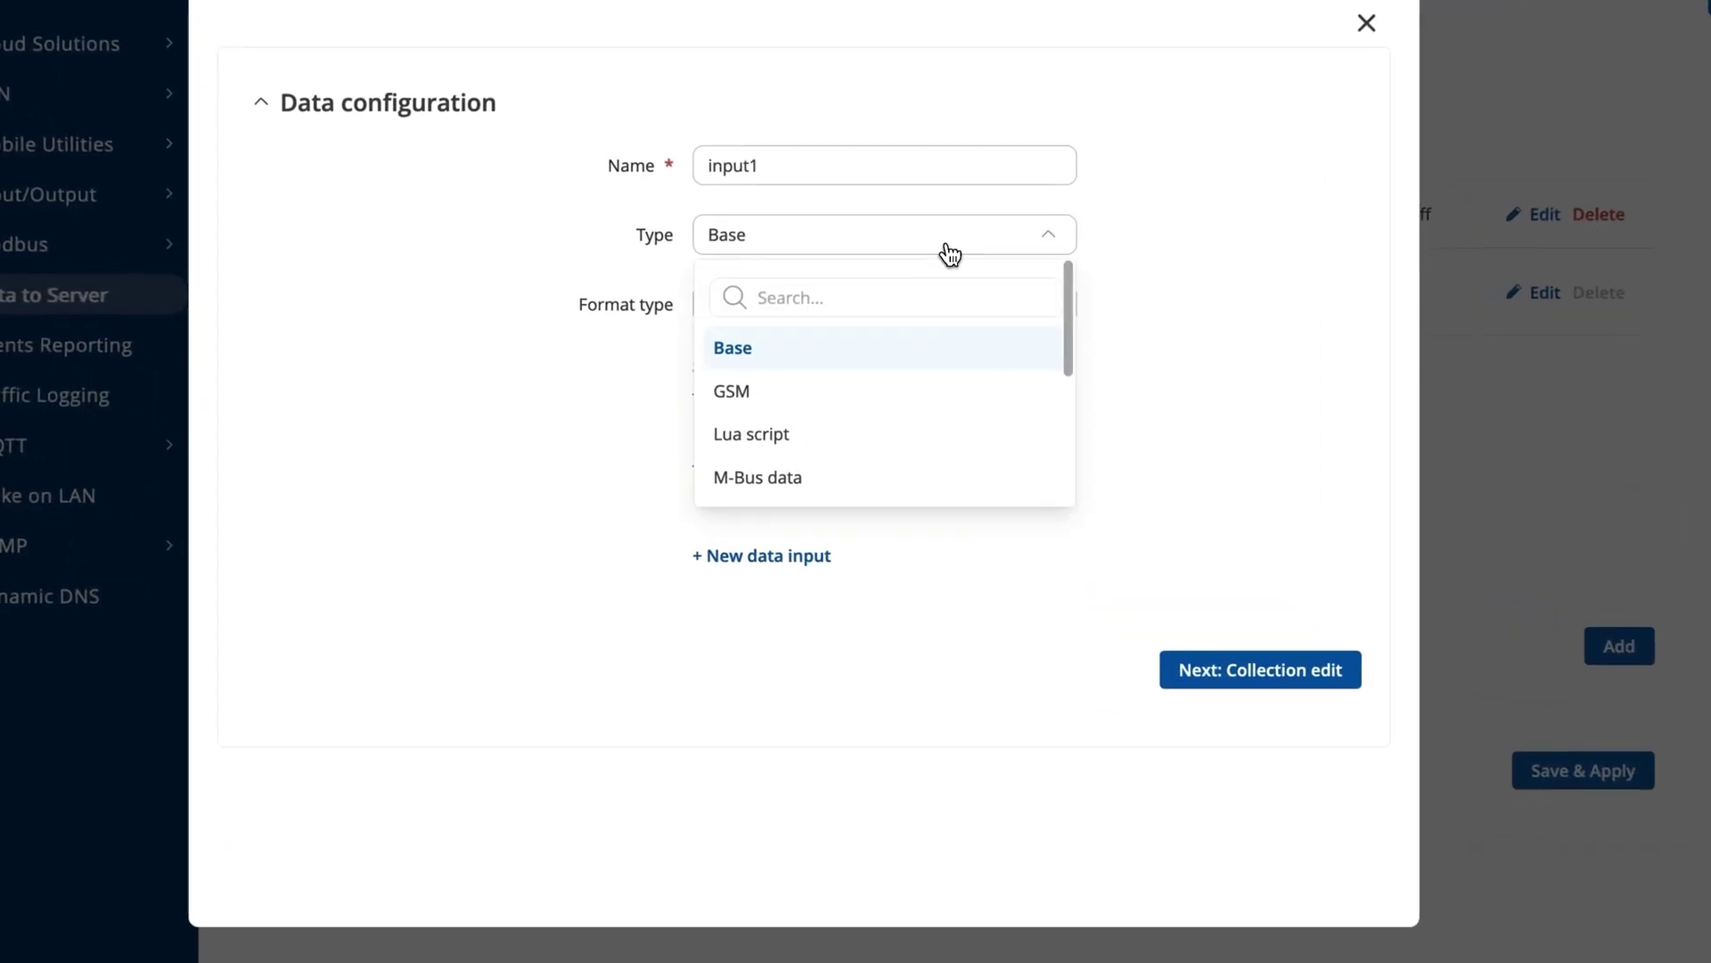
pyautogui.write('mod')
pyautogui.click(896, 406)
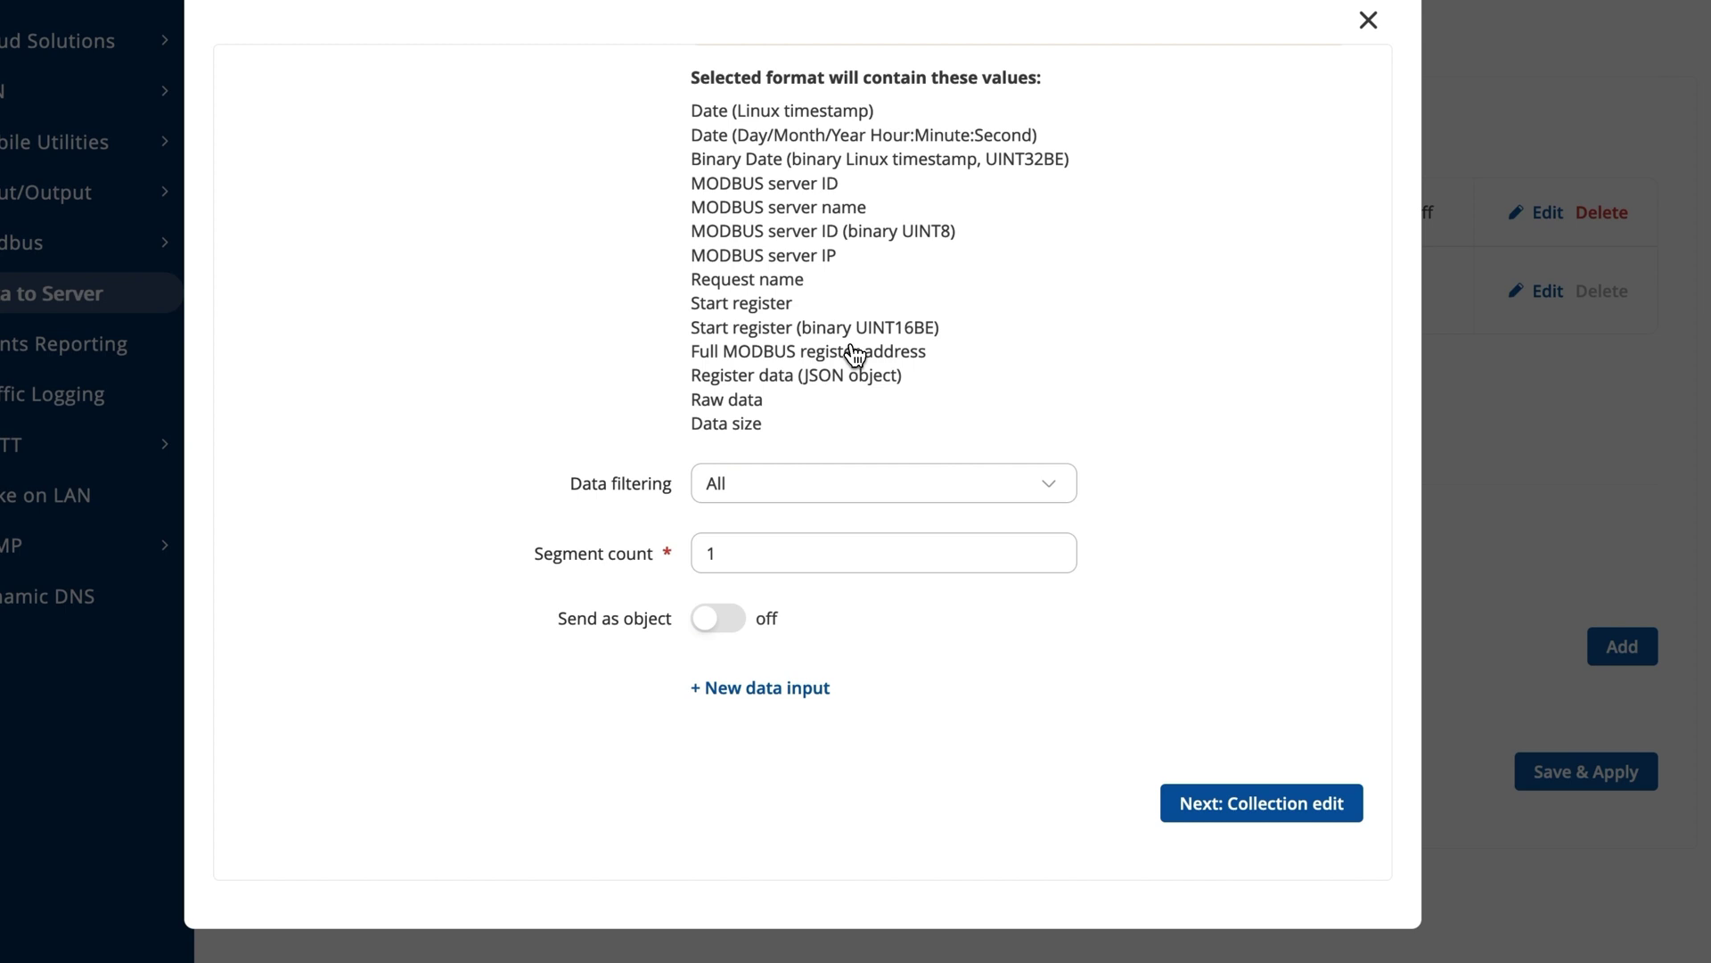
pyautogui.click(1231, 800)
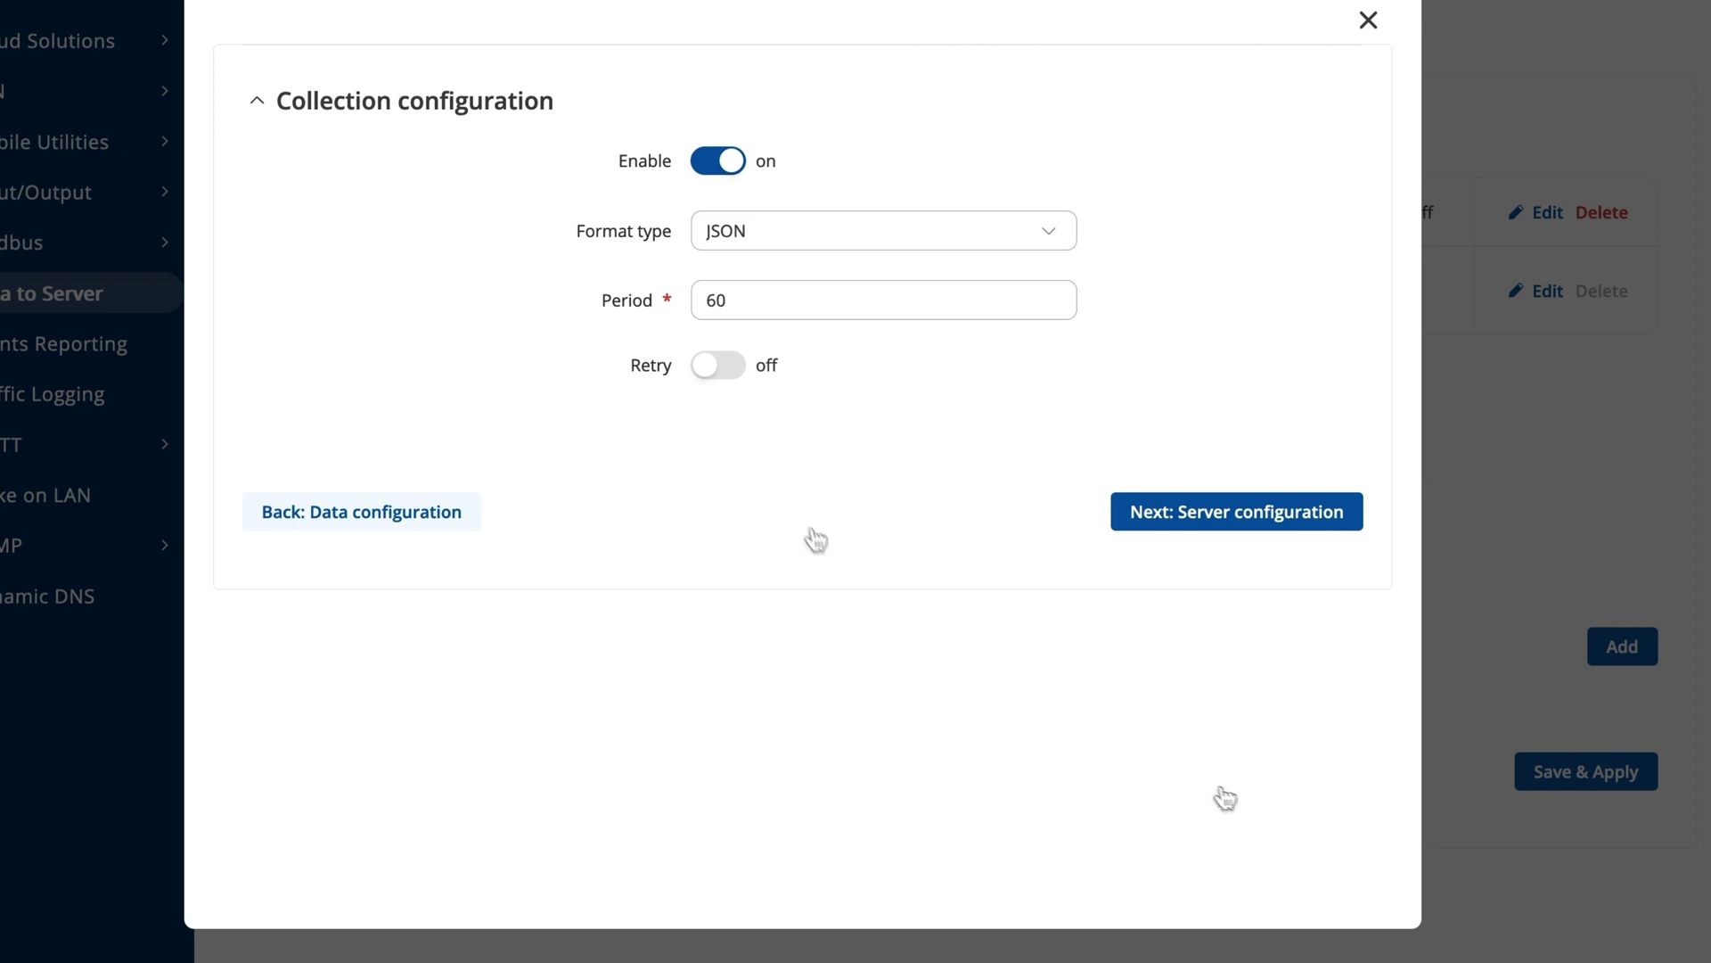
# Set the collection period to 10 and turn on Retry.
pyautogui.moveTo(765, 309); pyautogui.dragTo(701, 300)
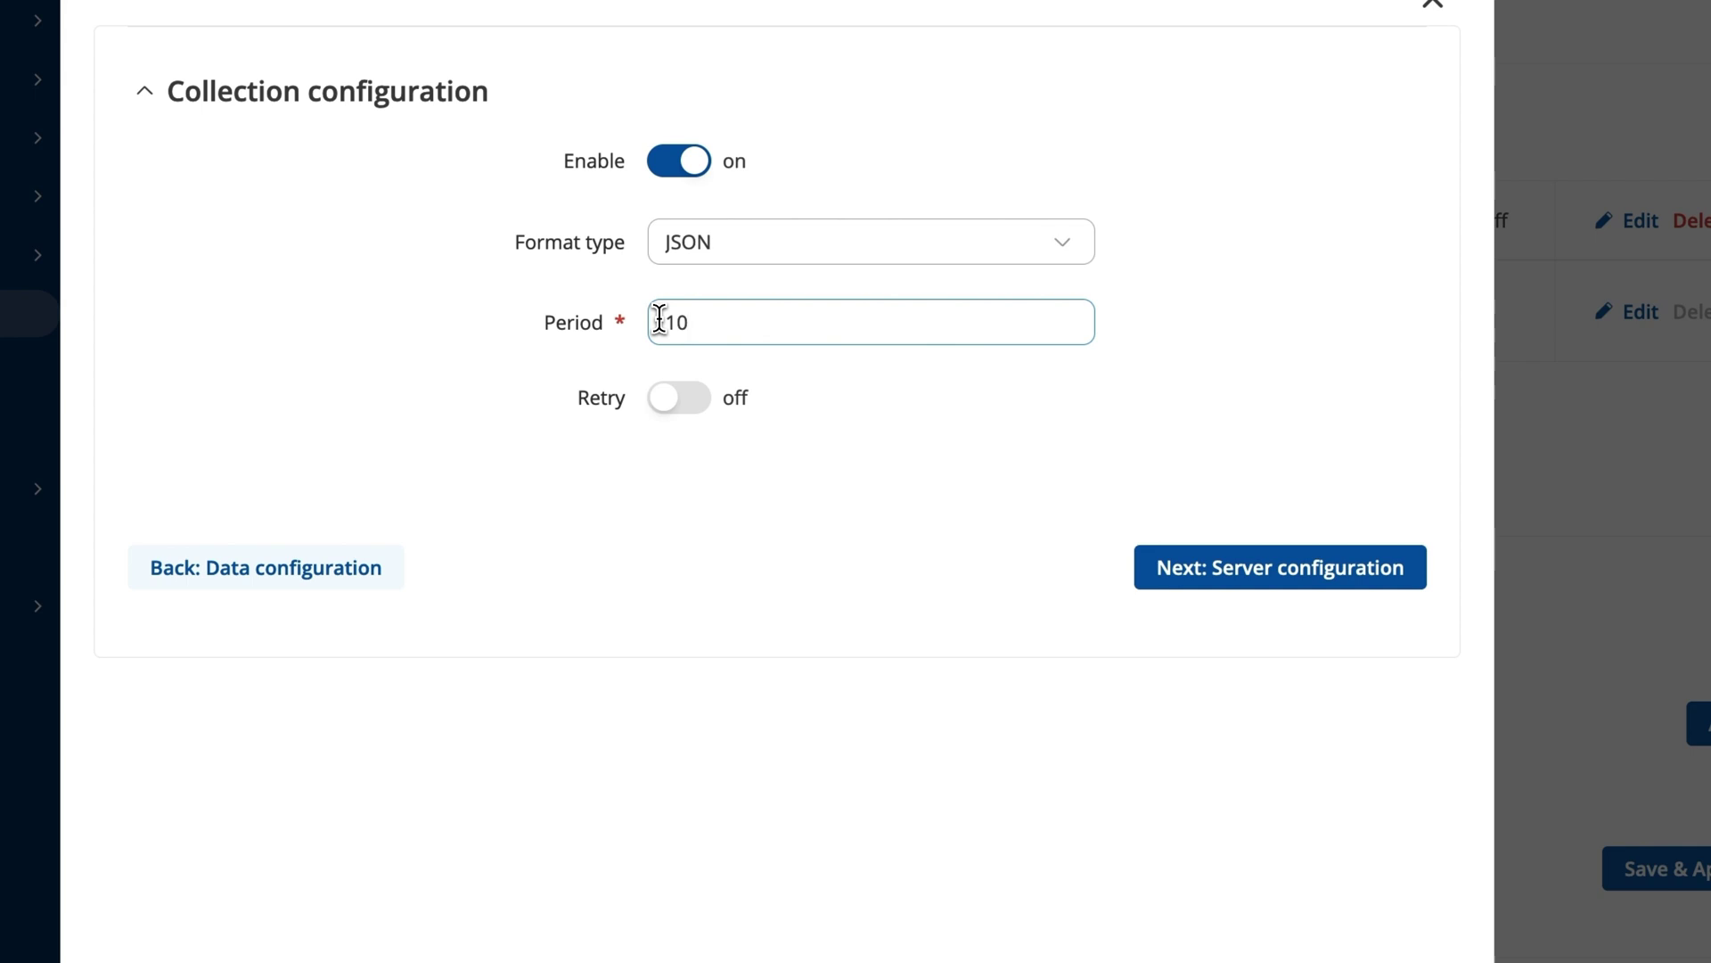
pyautogui.click(673, 409)
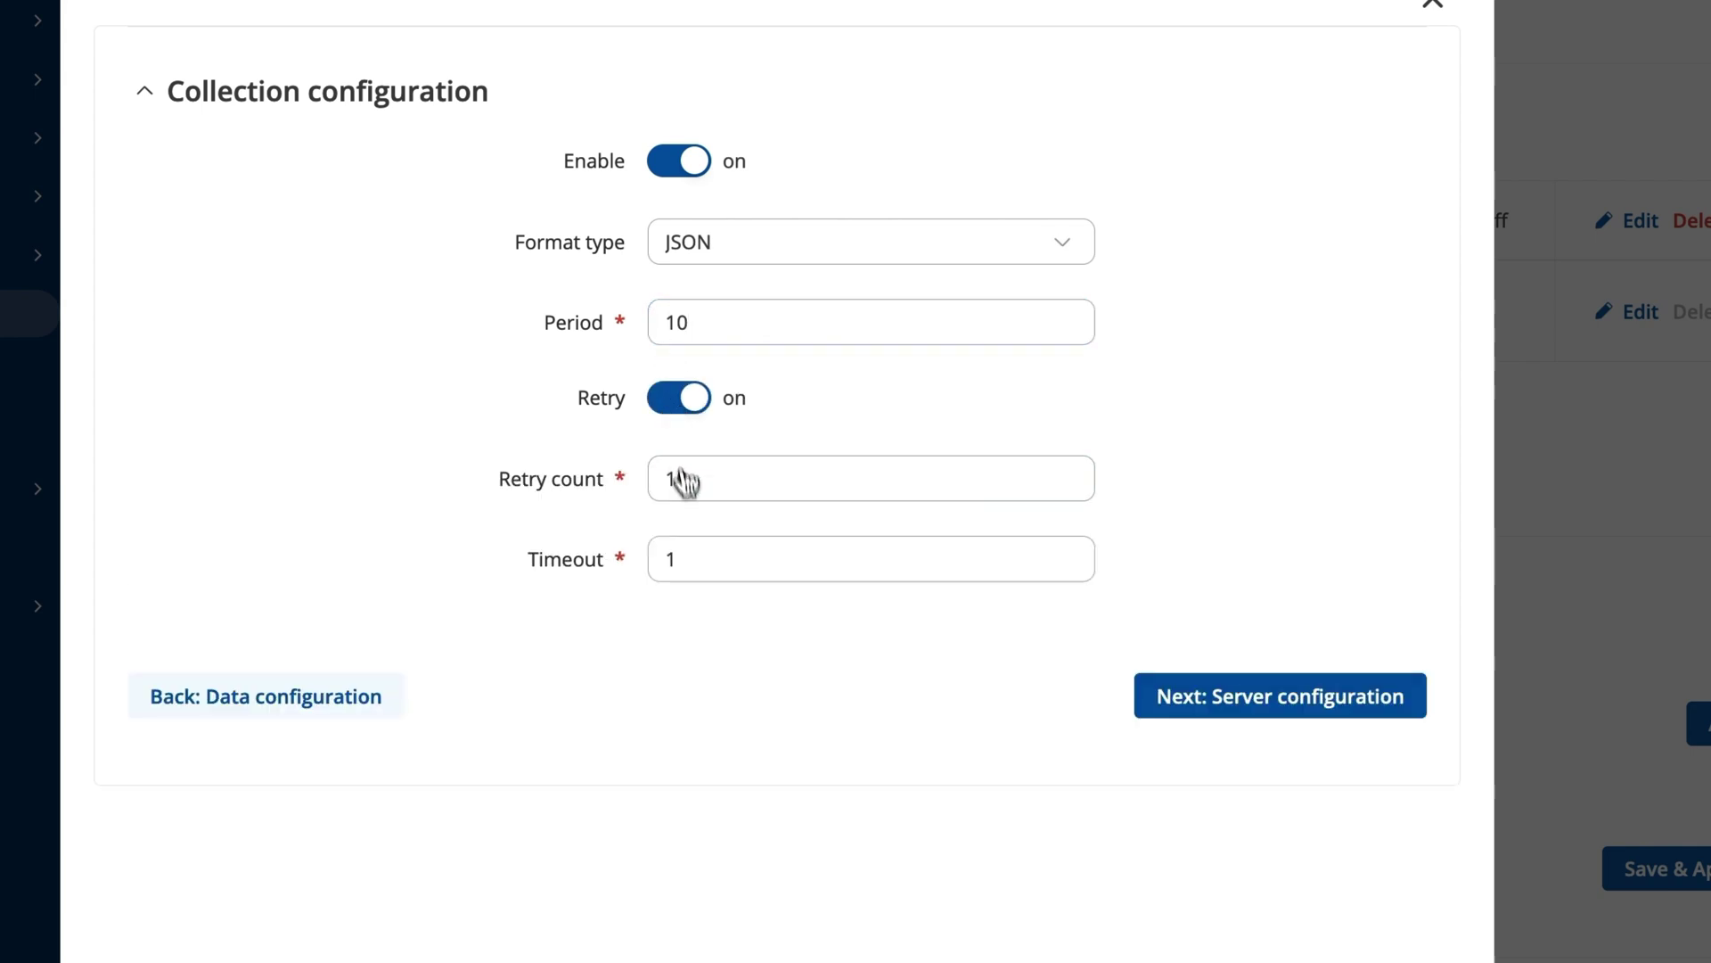
# In the server configuration step, choose Azure IoT Hub as the server type, ready for the connection string.
pyautogui.click(1217, 697)
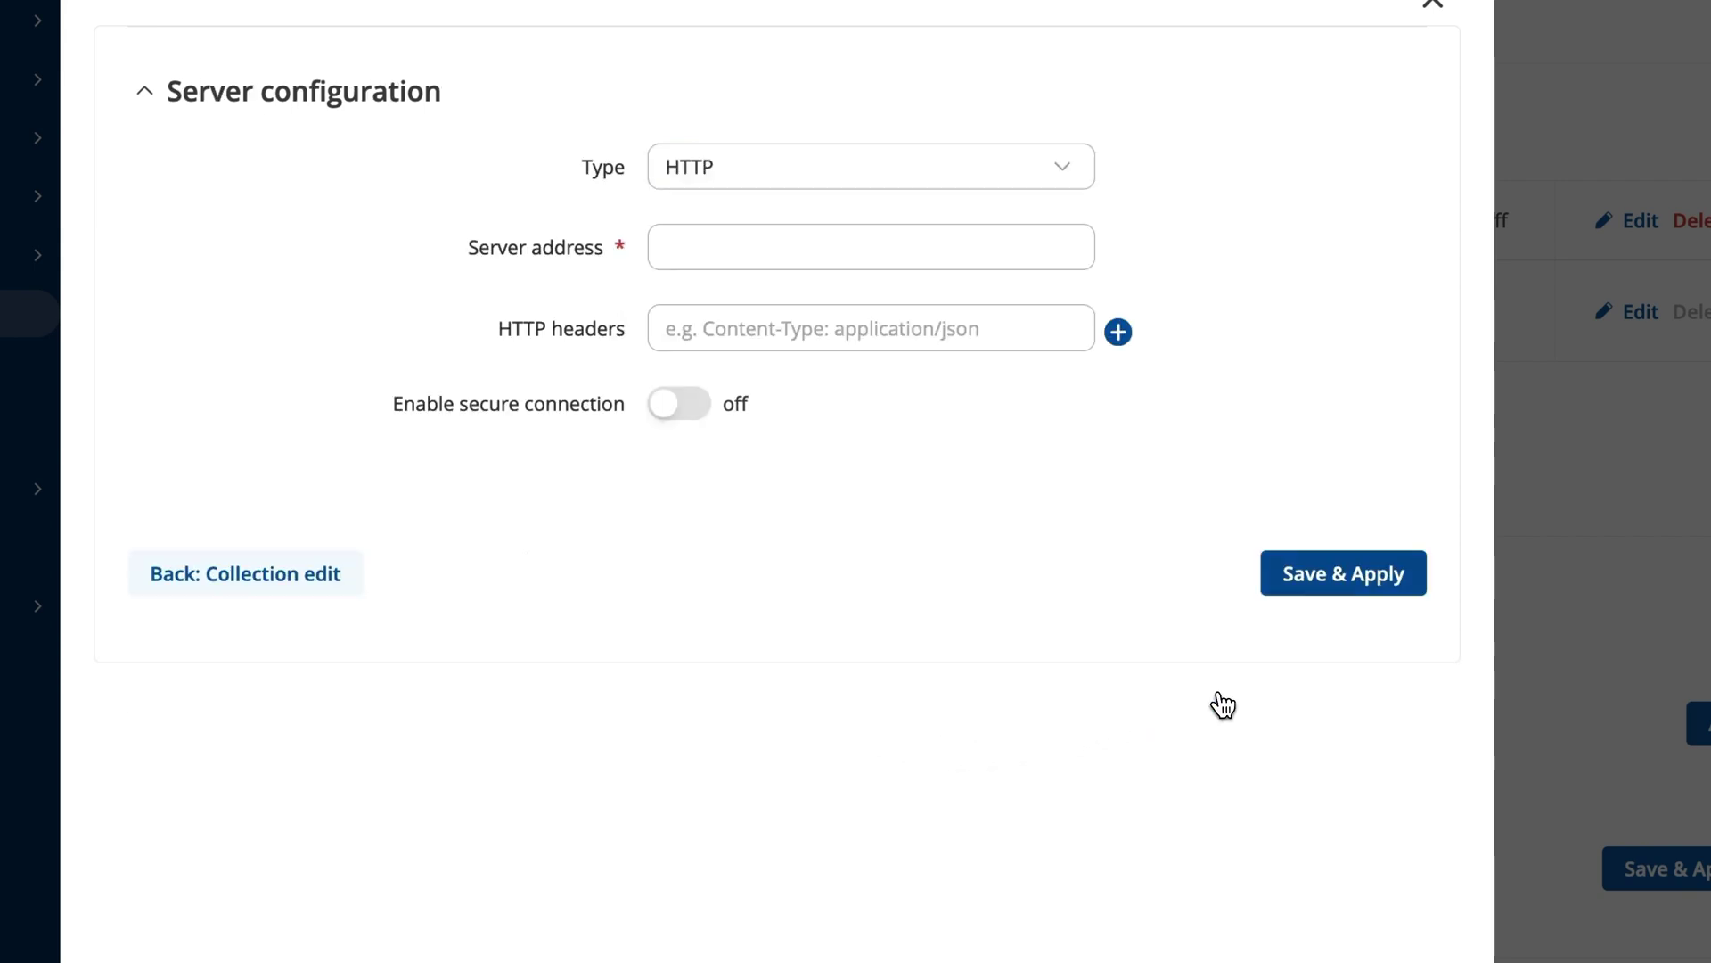
pyautogui.click(834, 335)
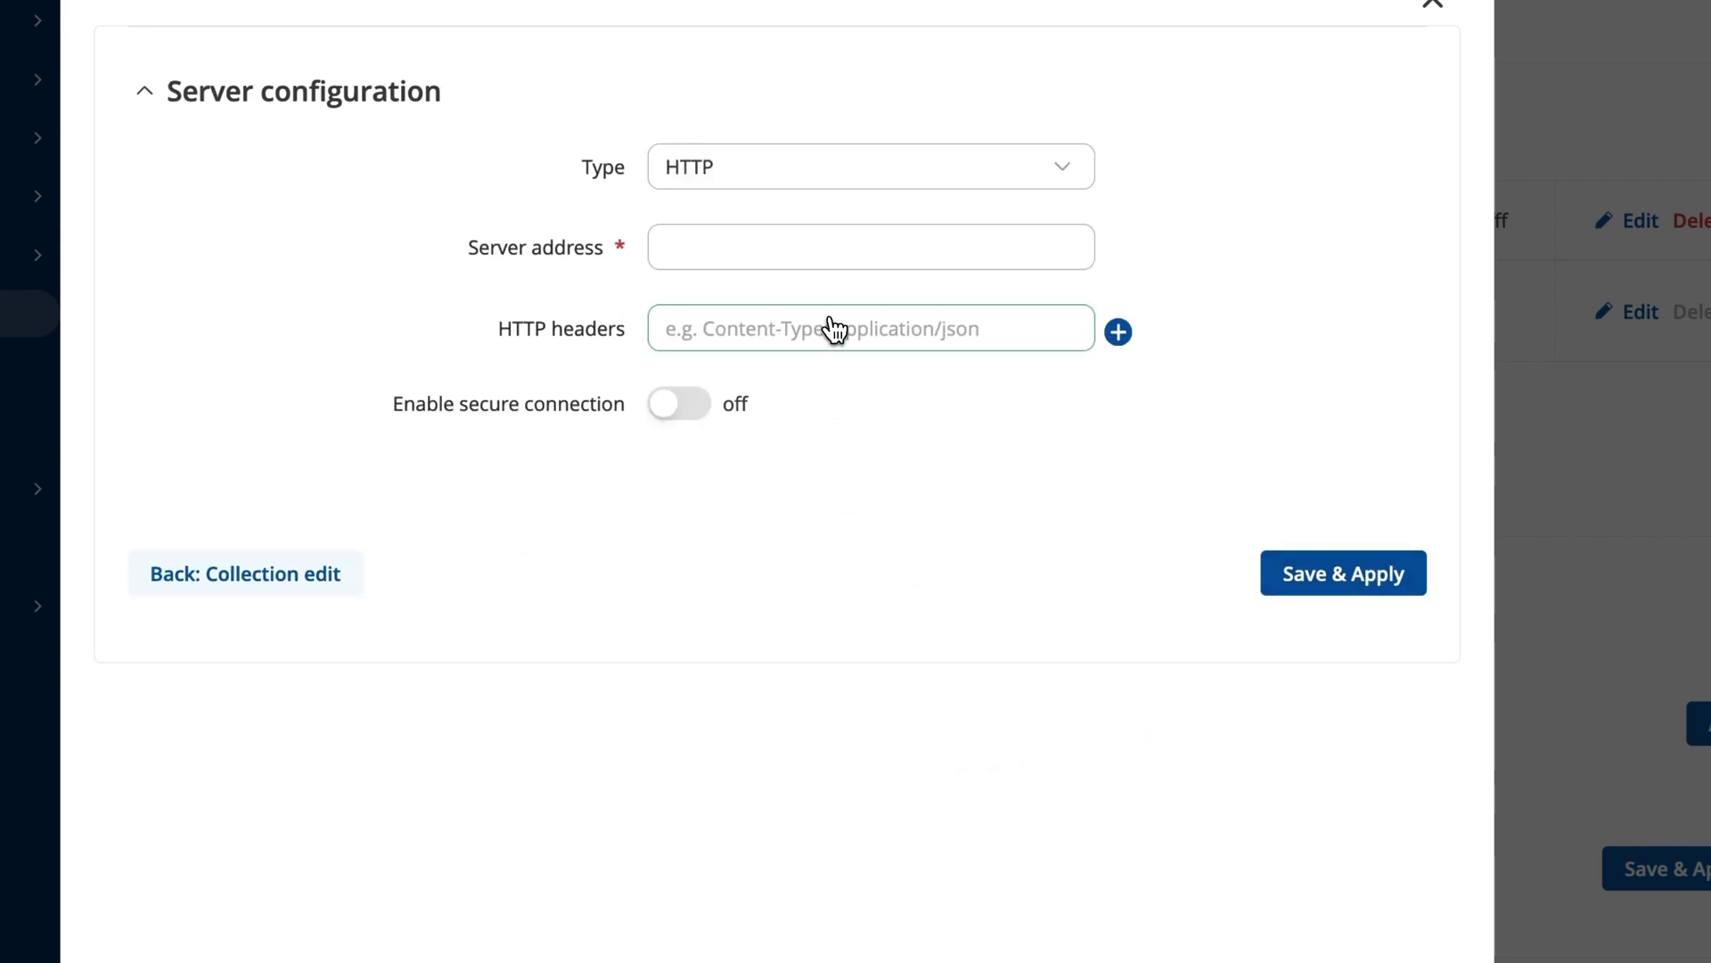
pyautogui.click(758, 174)
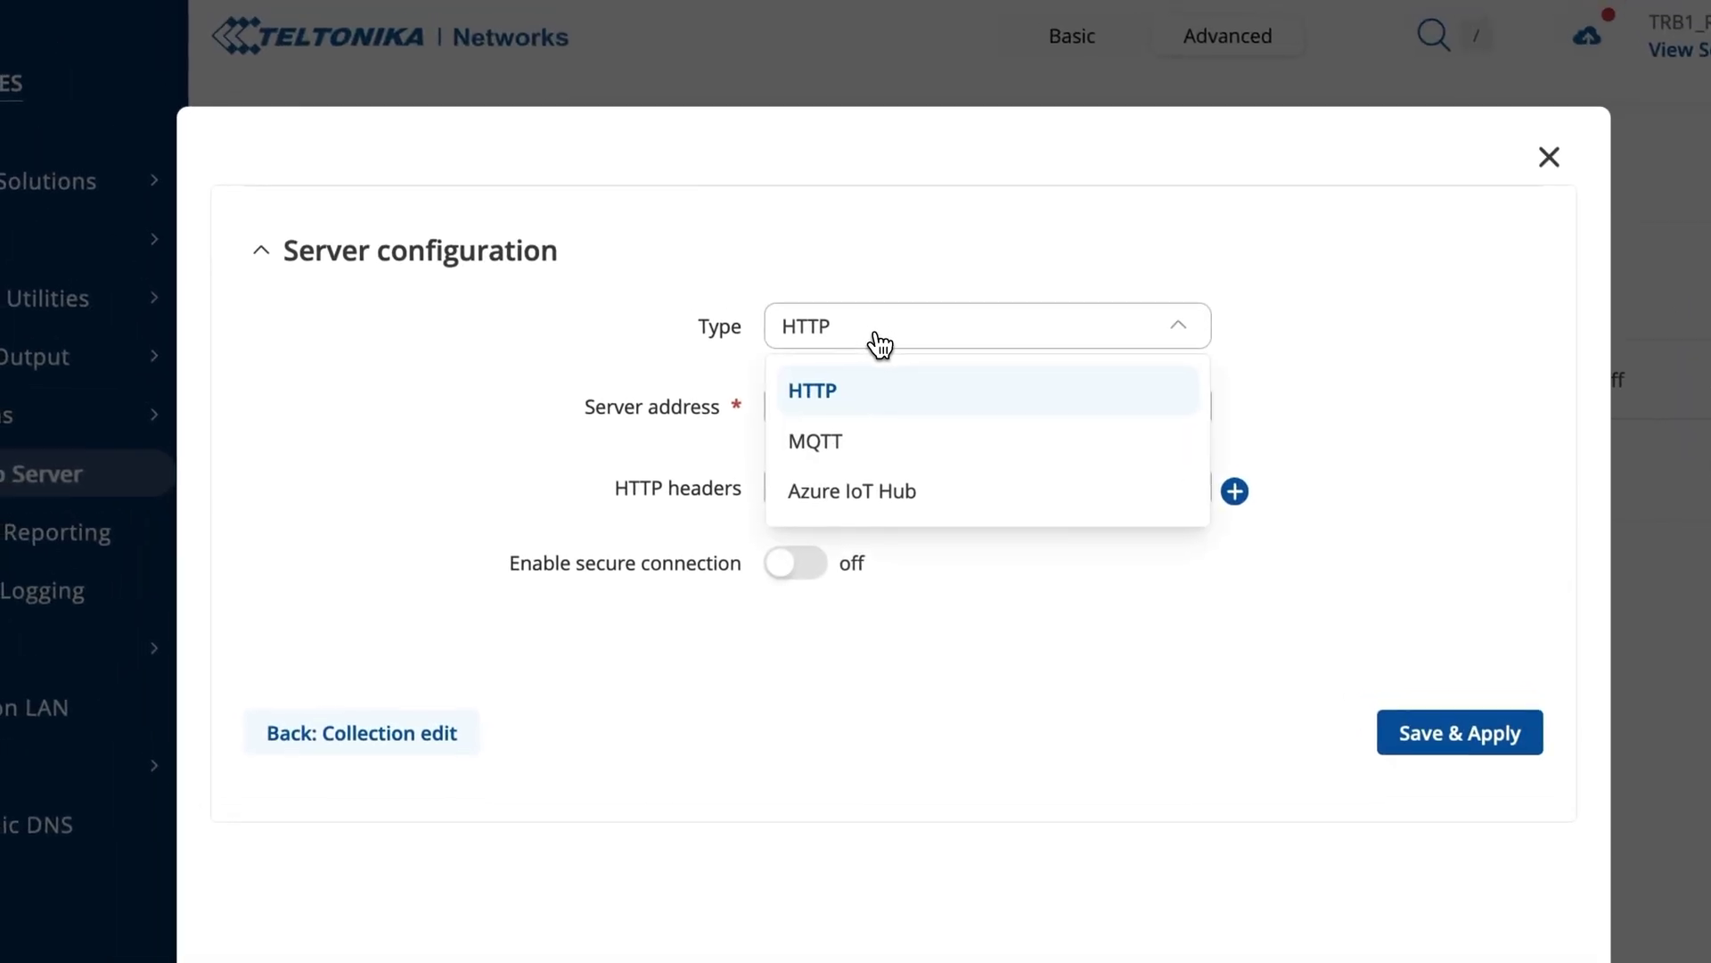
pyautogui.click(896, 488)
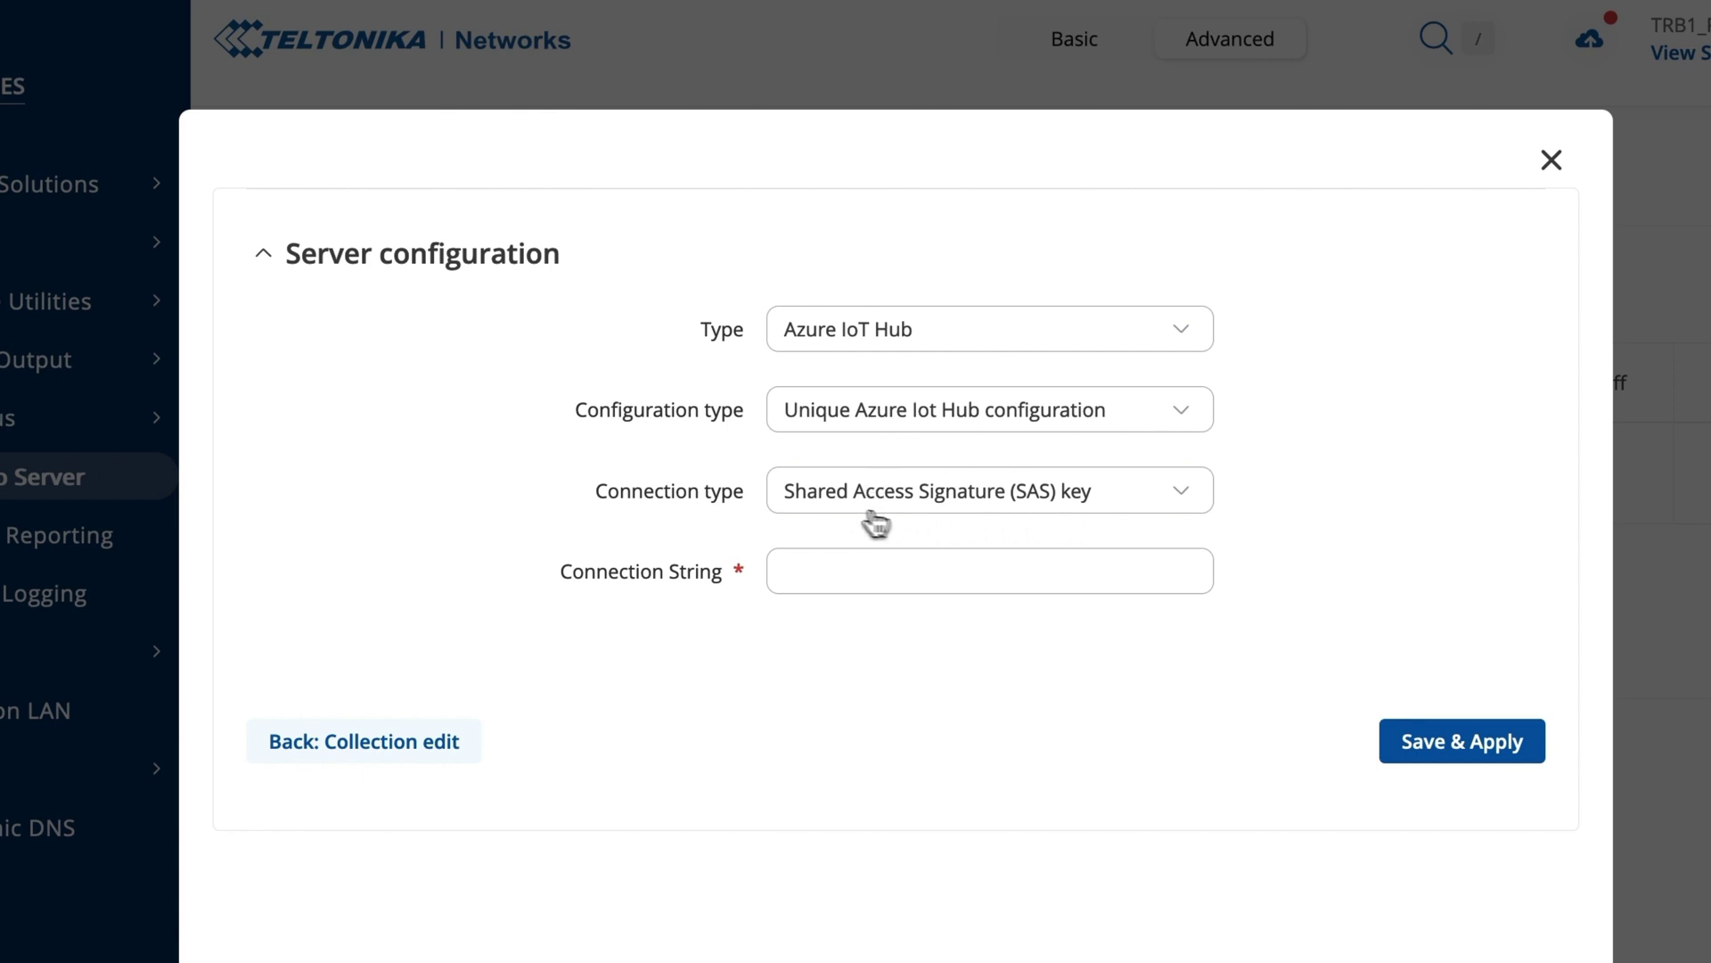
pyautogui.click(829, 575)
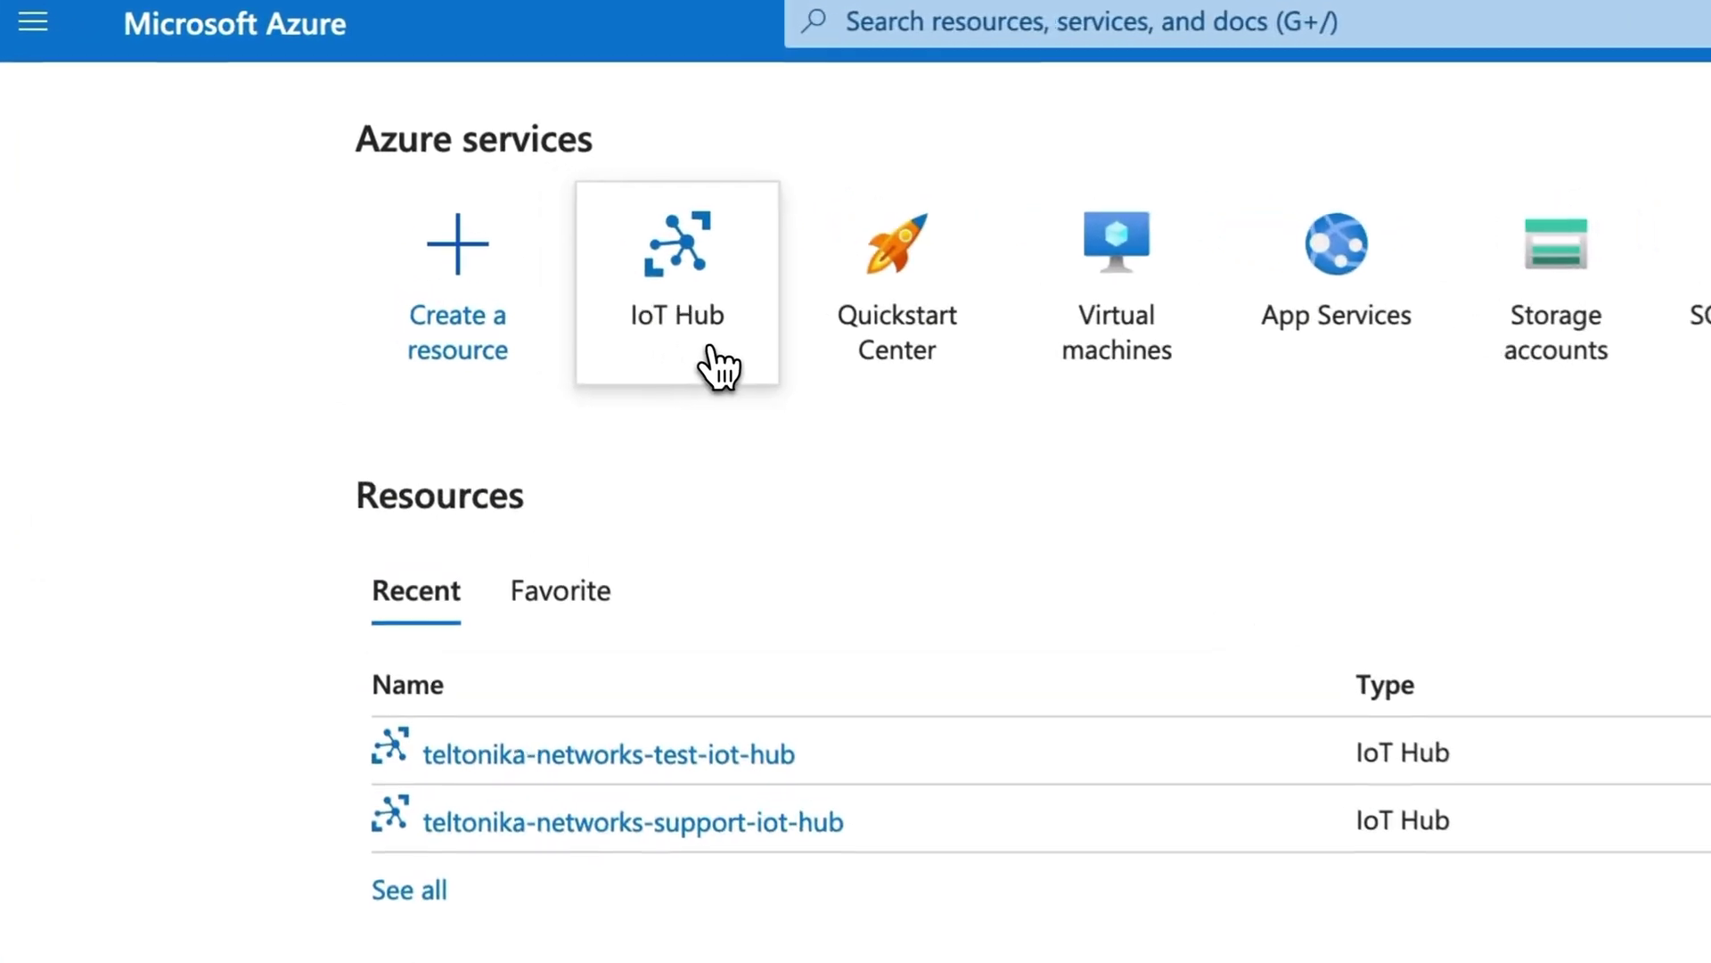
# Add a device with ID 1 to teltonika-networks-test-iot-hub's device list.
pyautogui.click(701, 367)
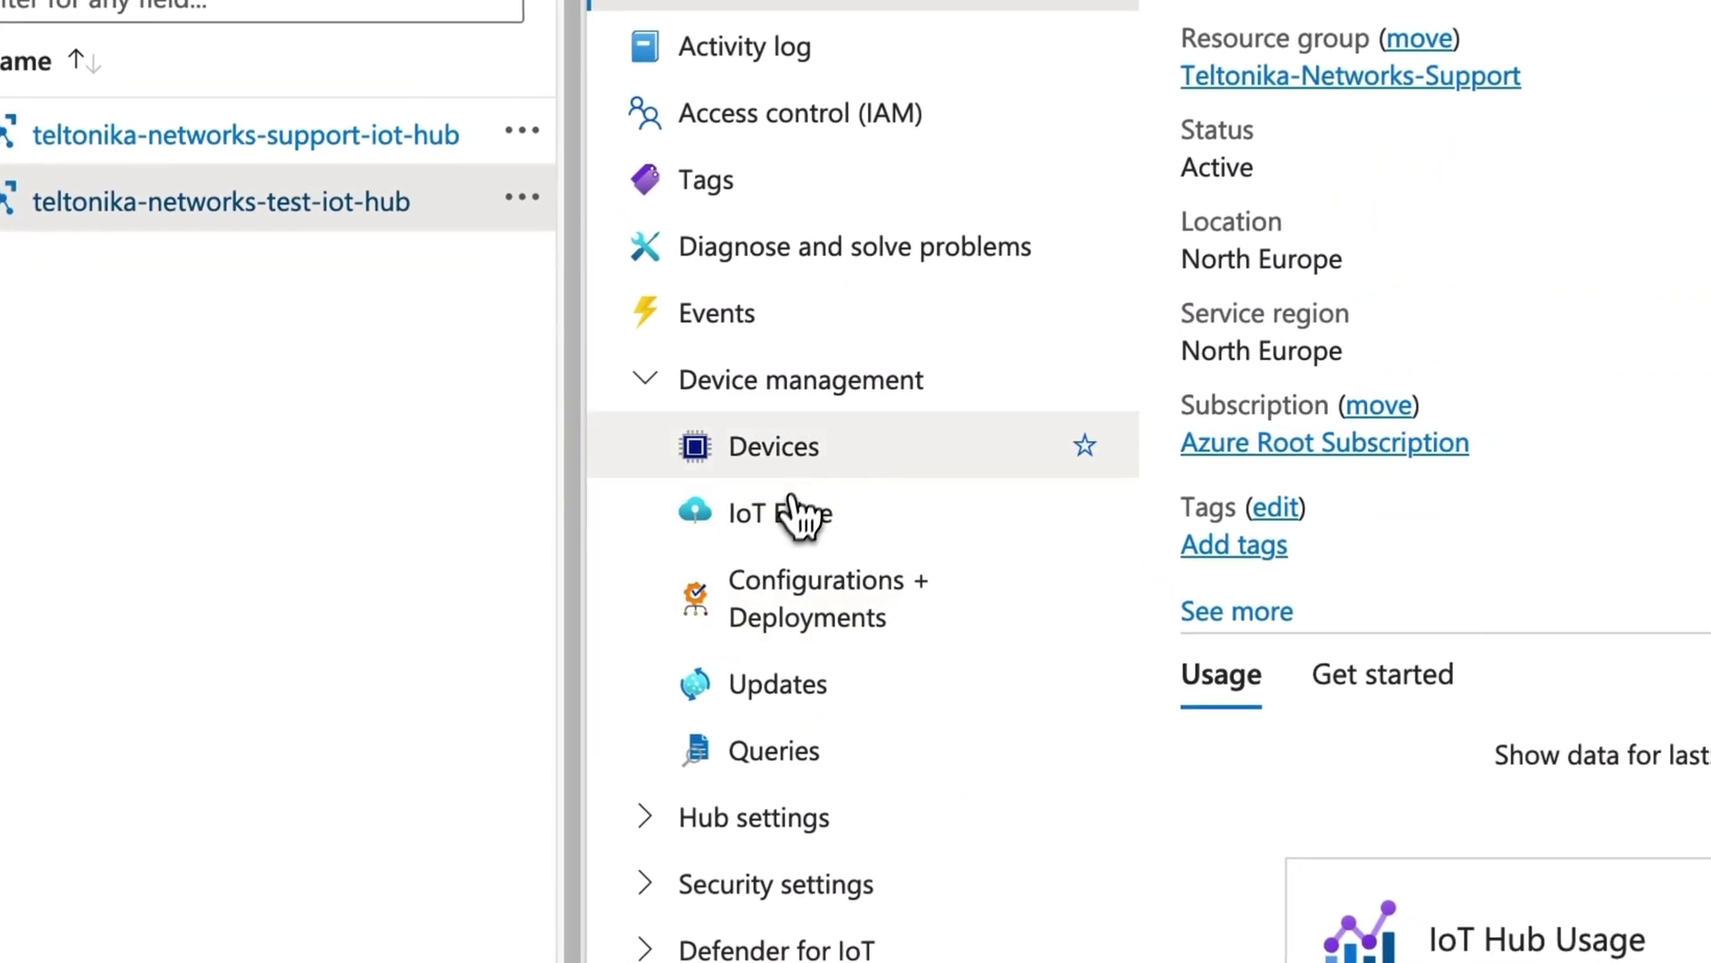
pyautogui.click(524, 447)
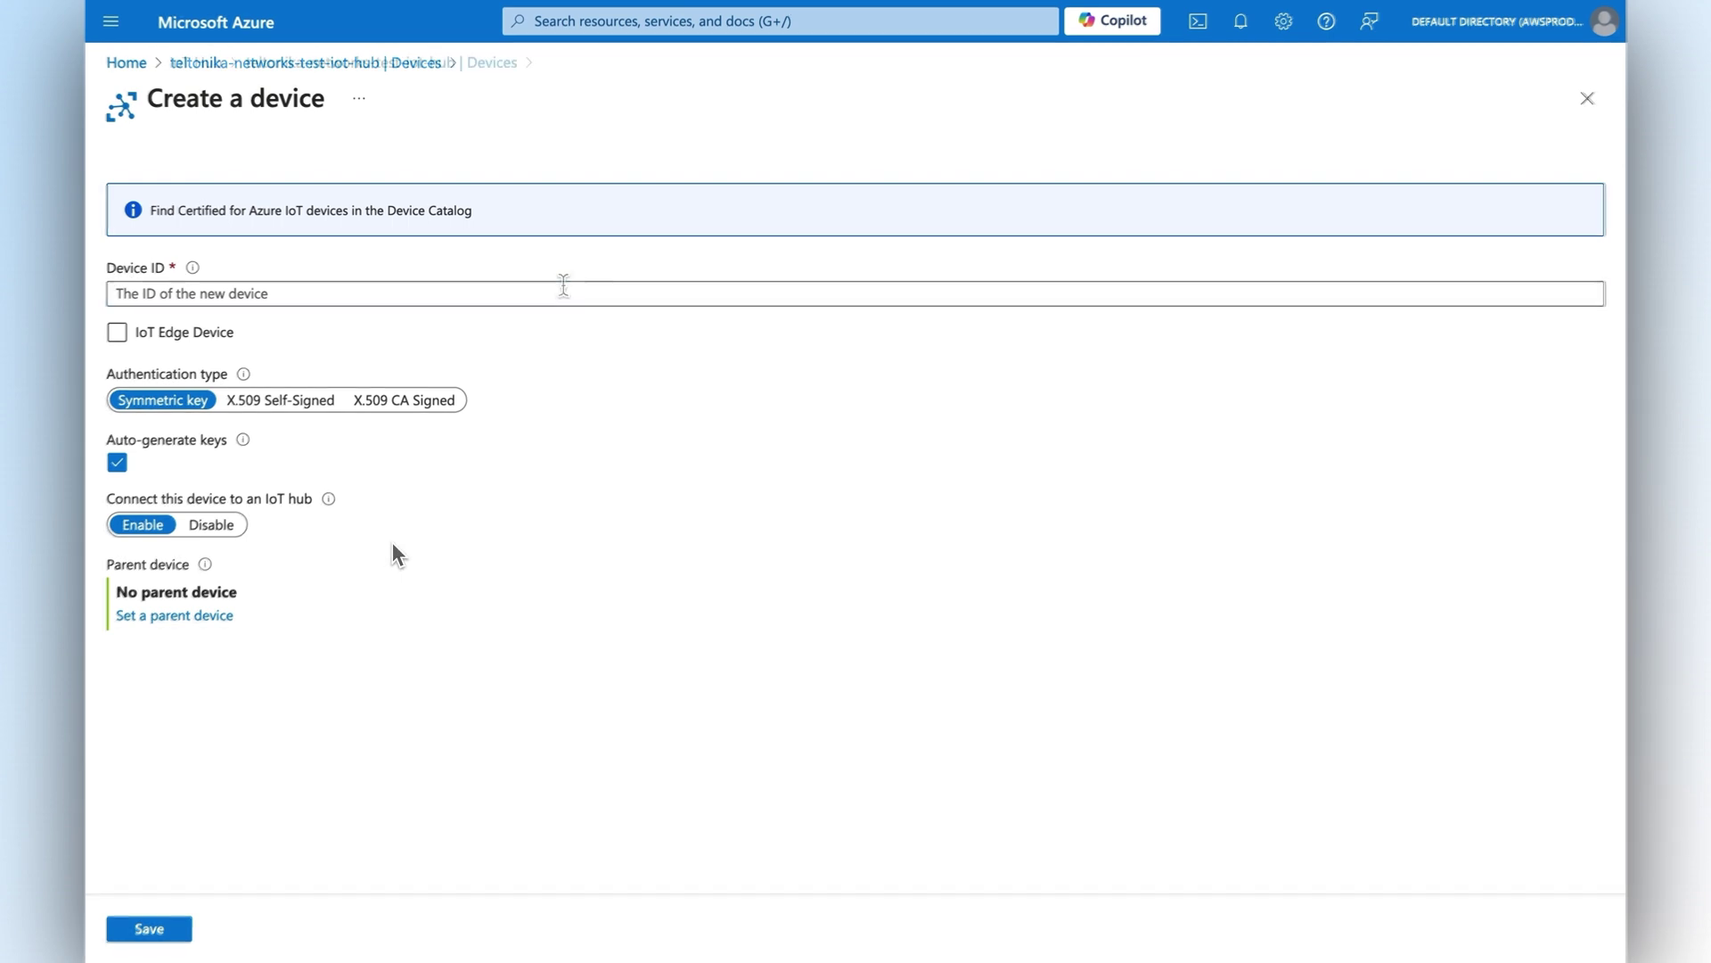
pyautogui.click(561, 292)
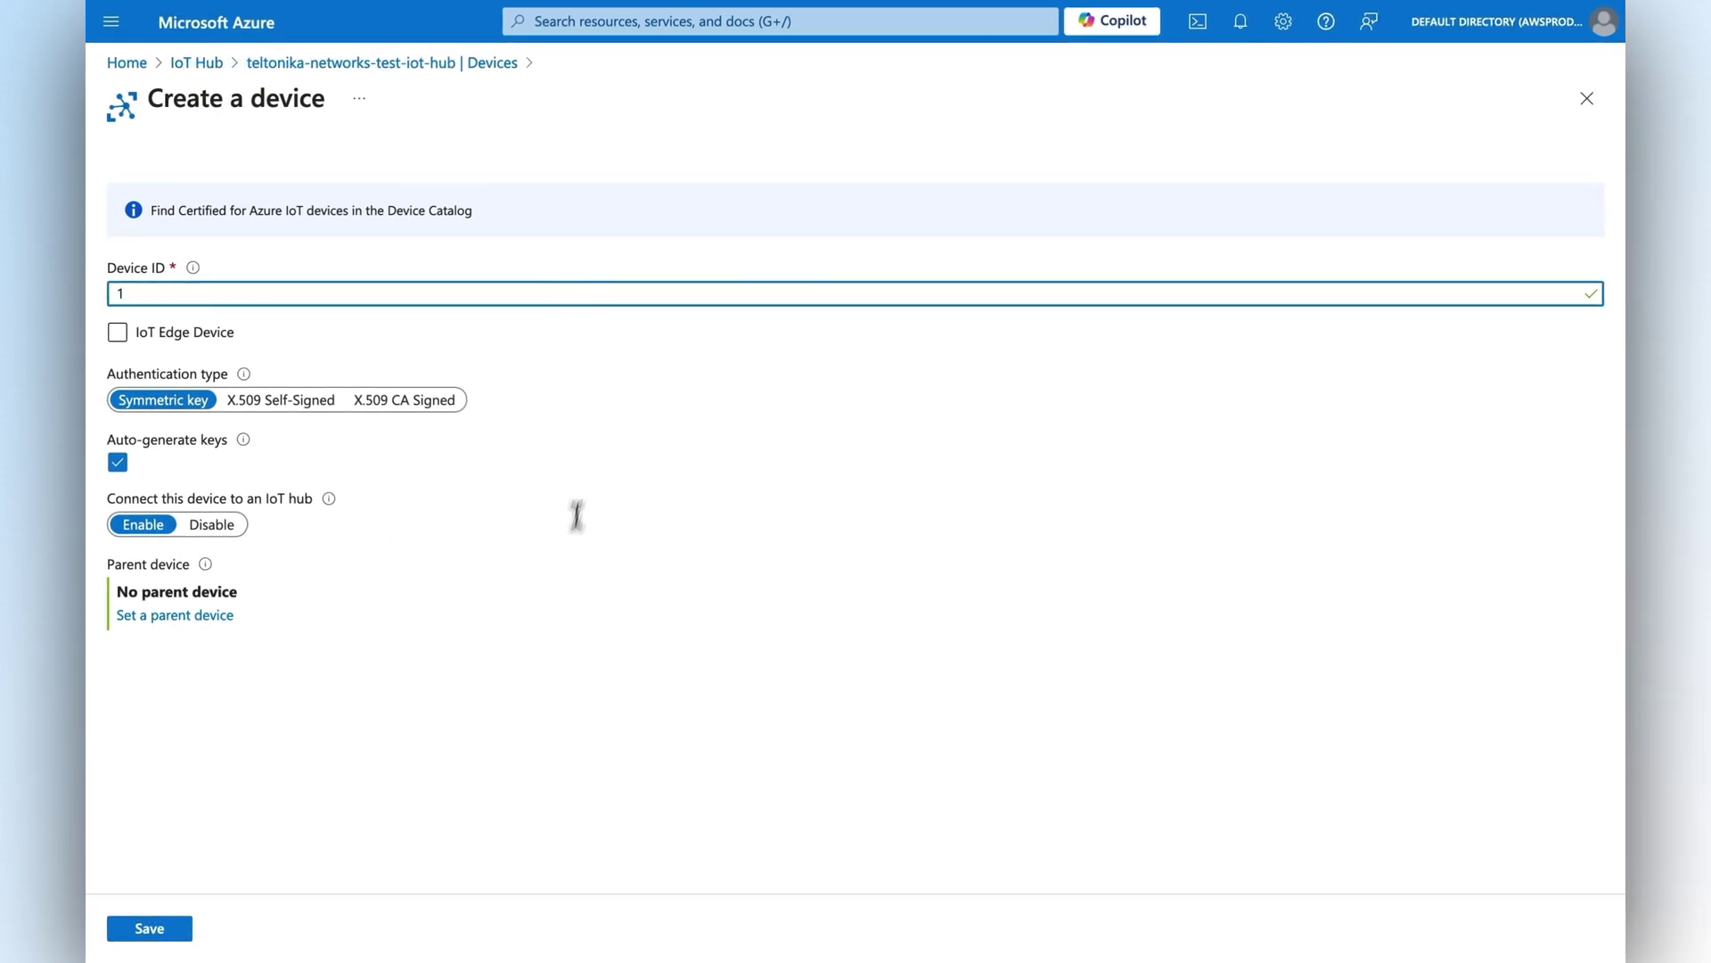
pyautogui.click(187, 931)
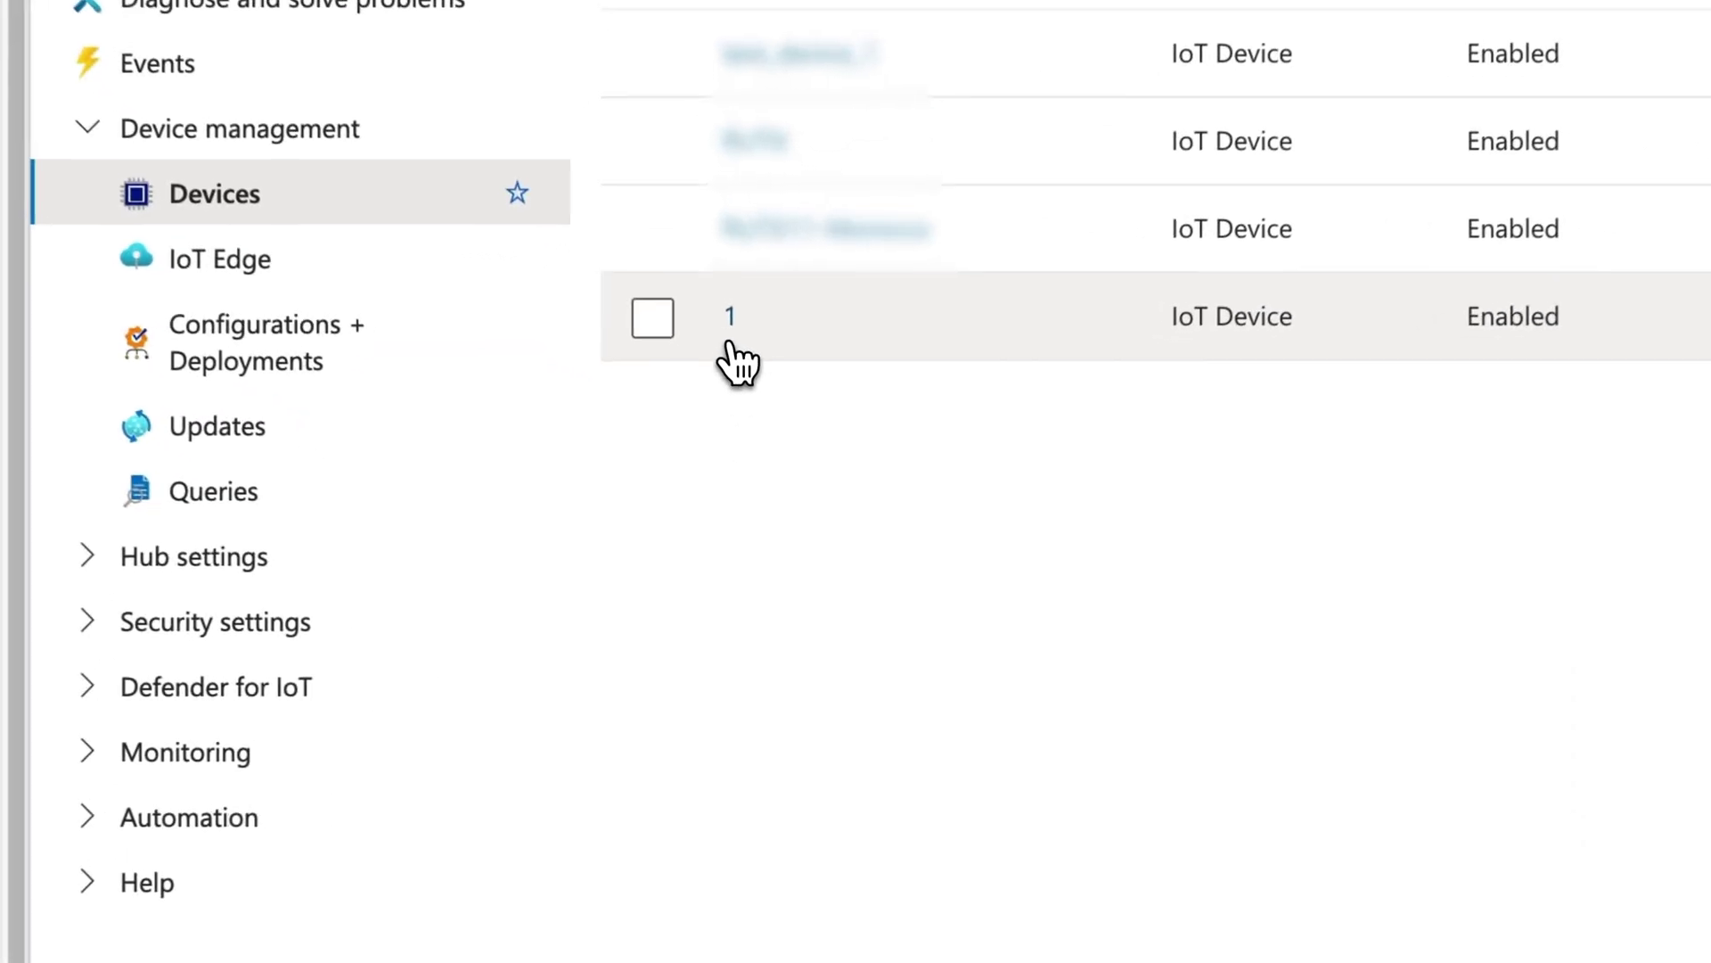
# Open device 1's details page showing its keys and connection strings.
pyautogui.click(728, 319)
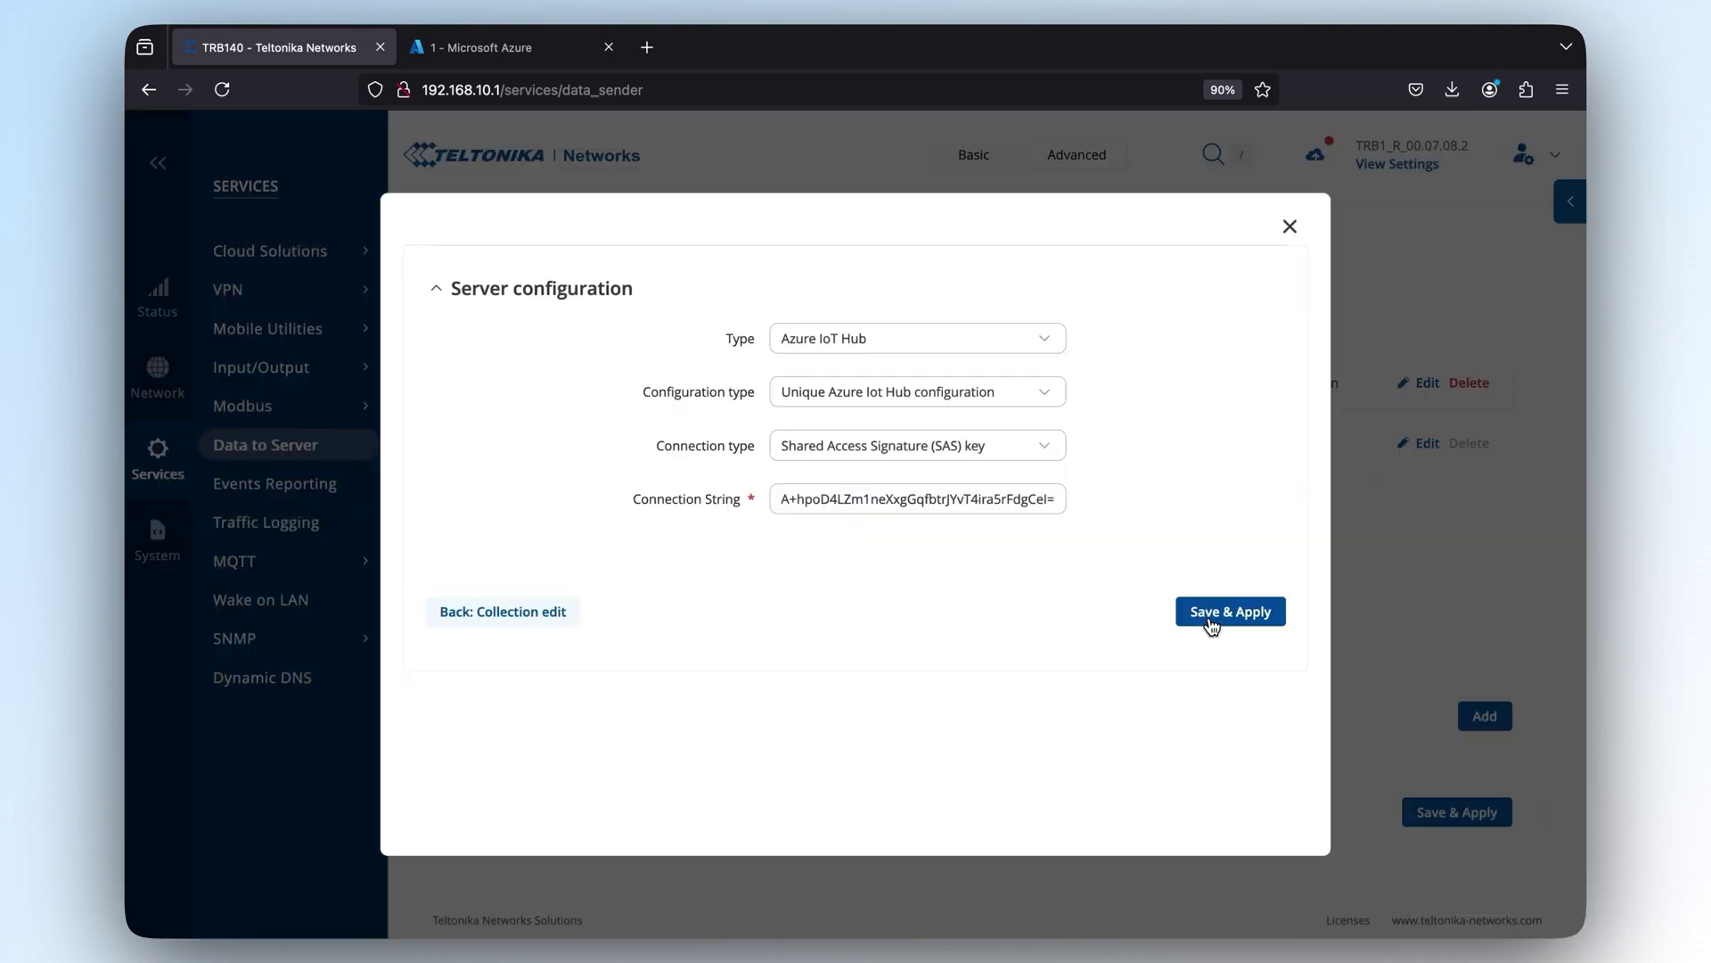
# Save and apply the collection with device 1's connection string as the Azure IoT Hub server.
pyautogui.click(1206, 617)
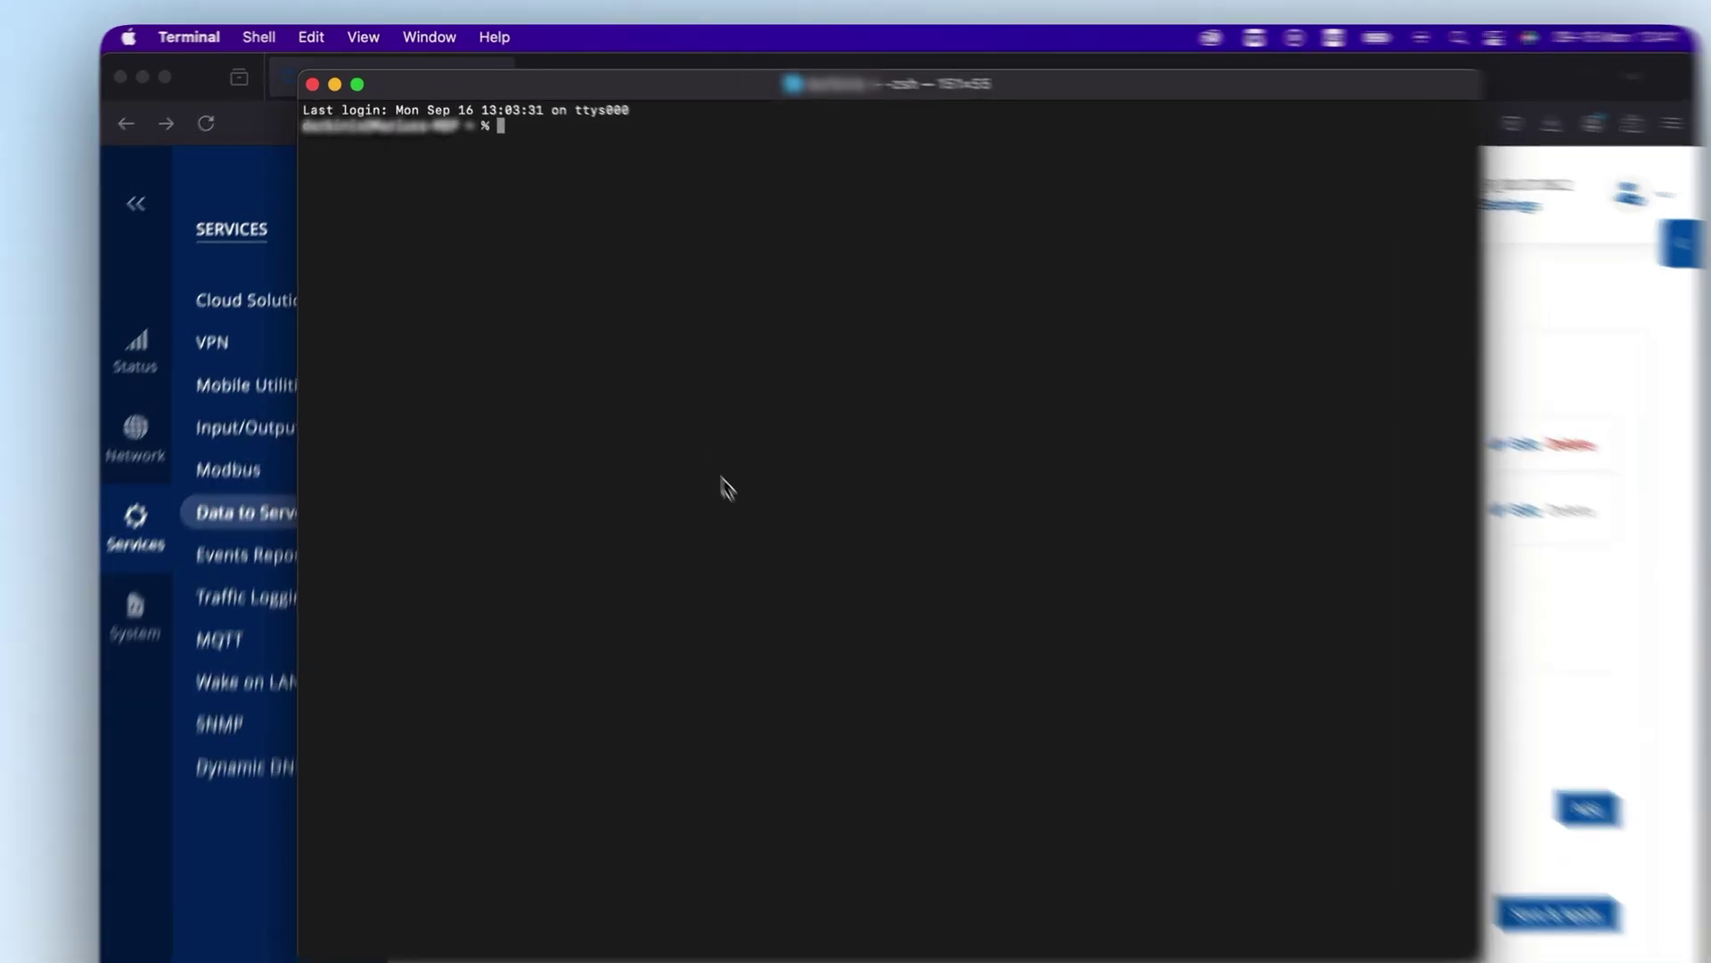
# Sign in to the Azure CLI with az login, choosing the existing account in the browser.
pyautogui.write('az login')
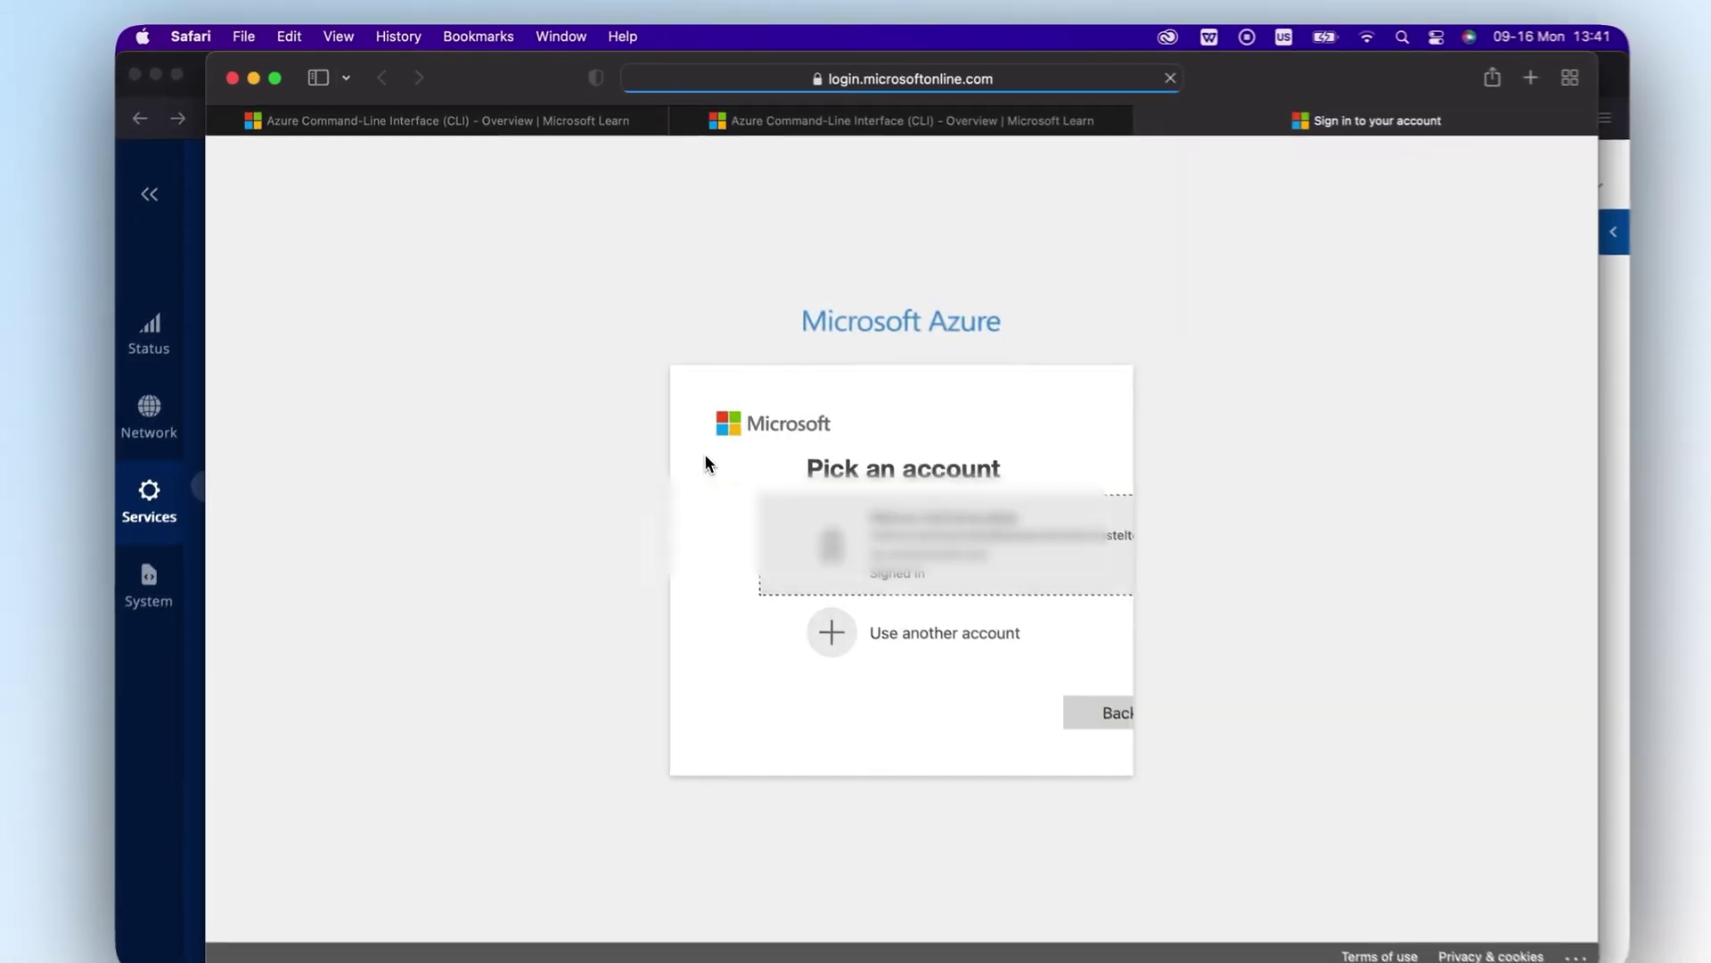
pyautogui.click(791, 544)
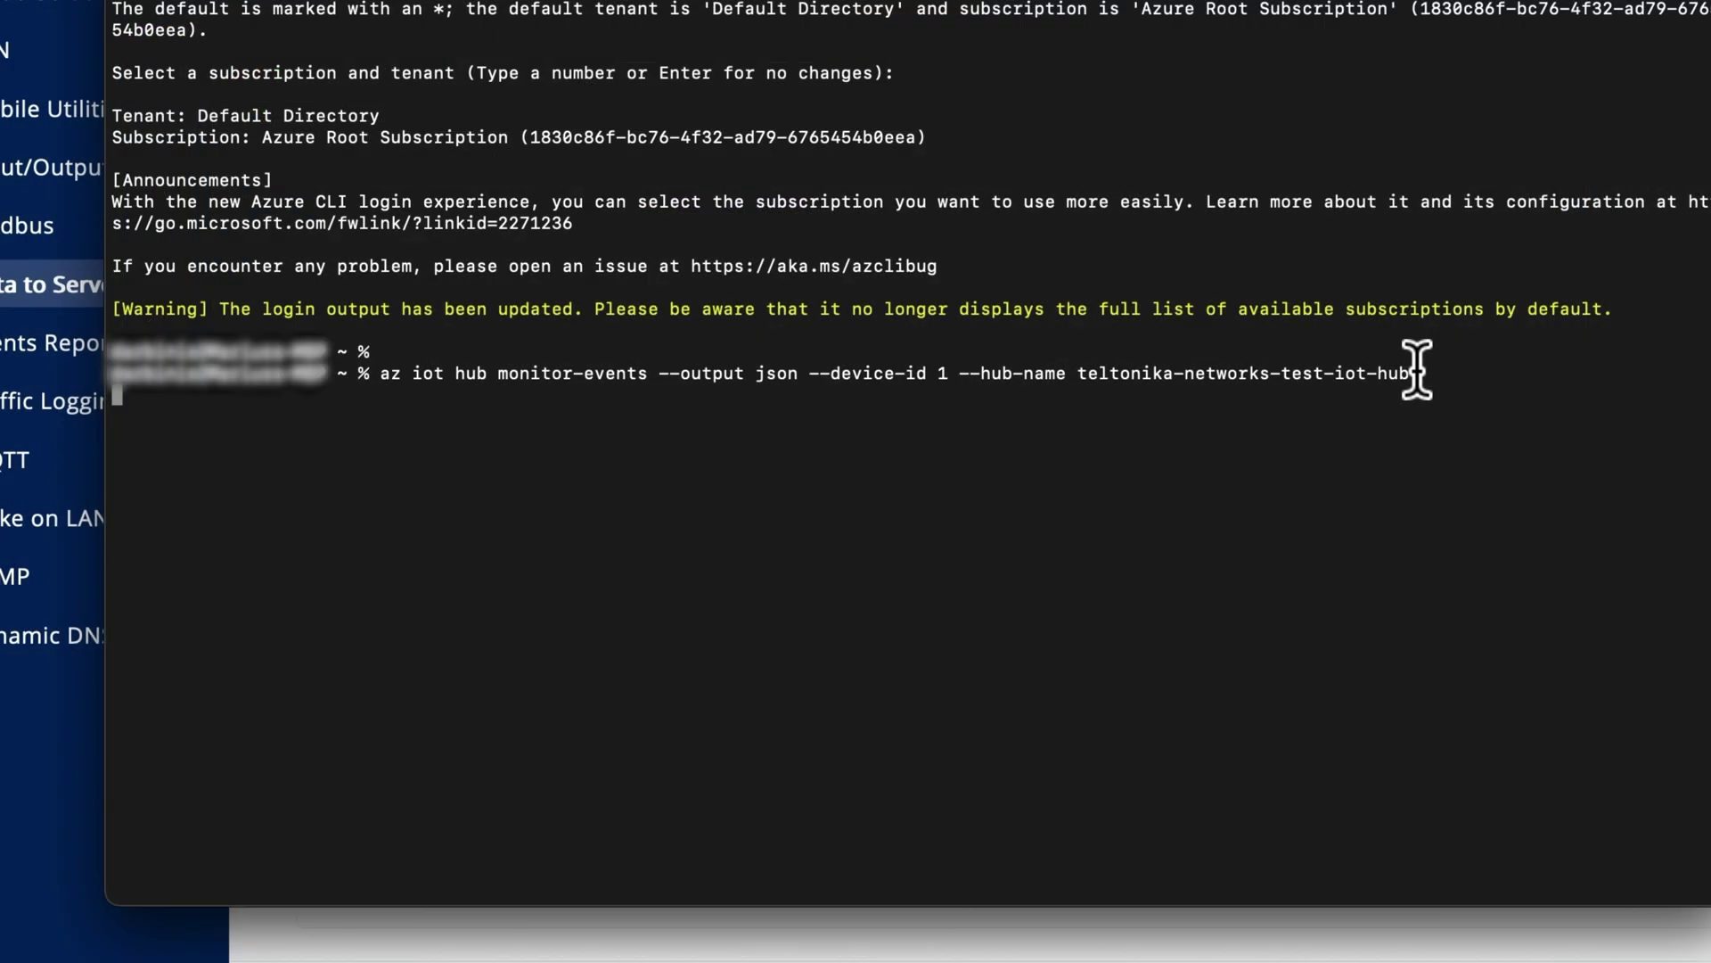